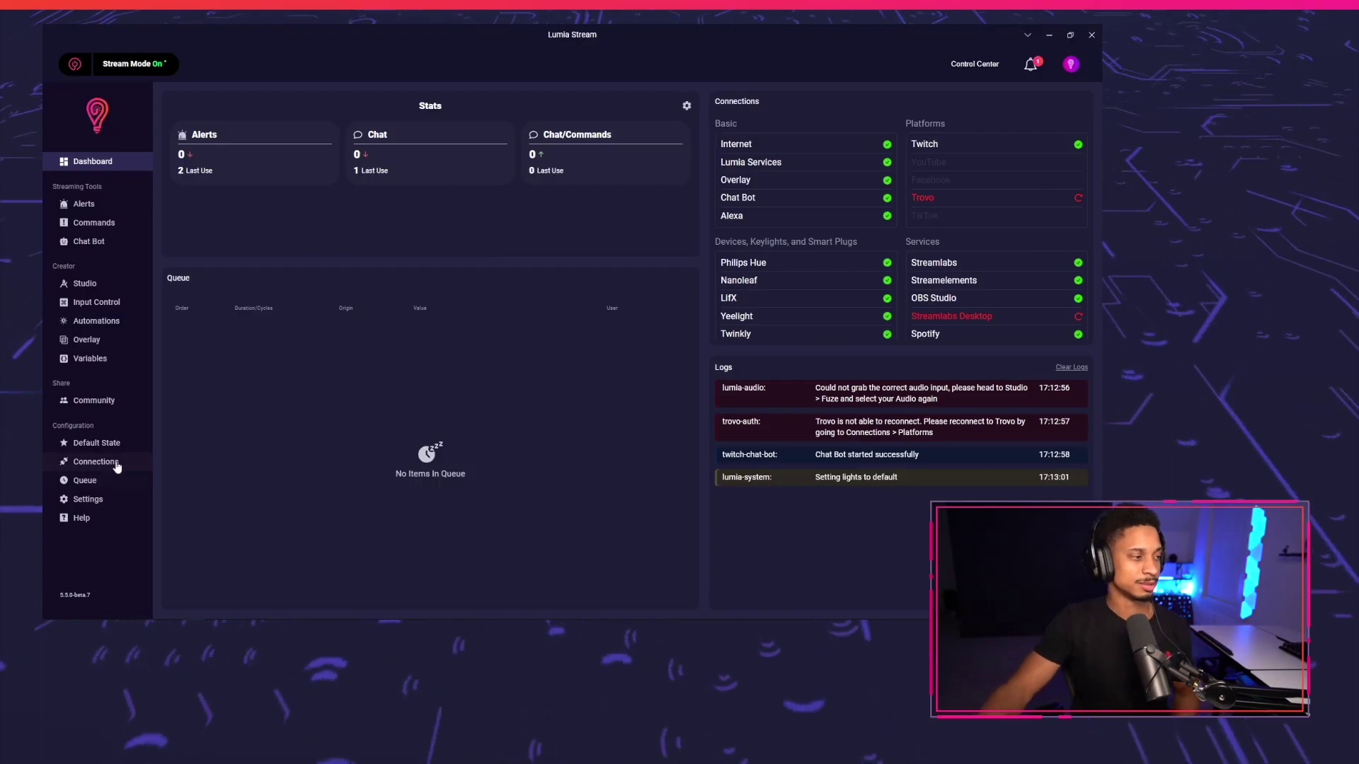
Add and authorize Spotify under Connections, then confirm it shows connected on the Dashboard.
left_click(110, 461)
scroll(340, 298, "down", 2)
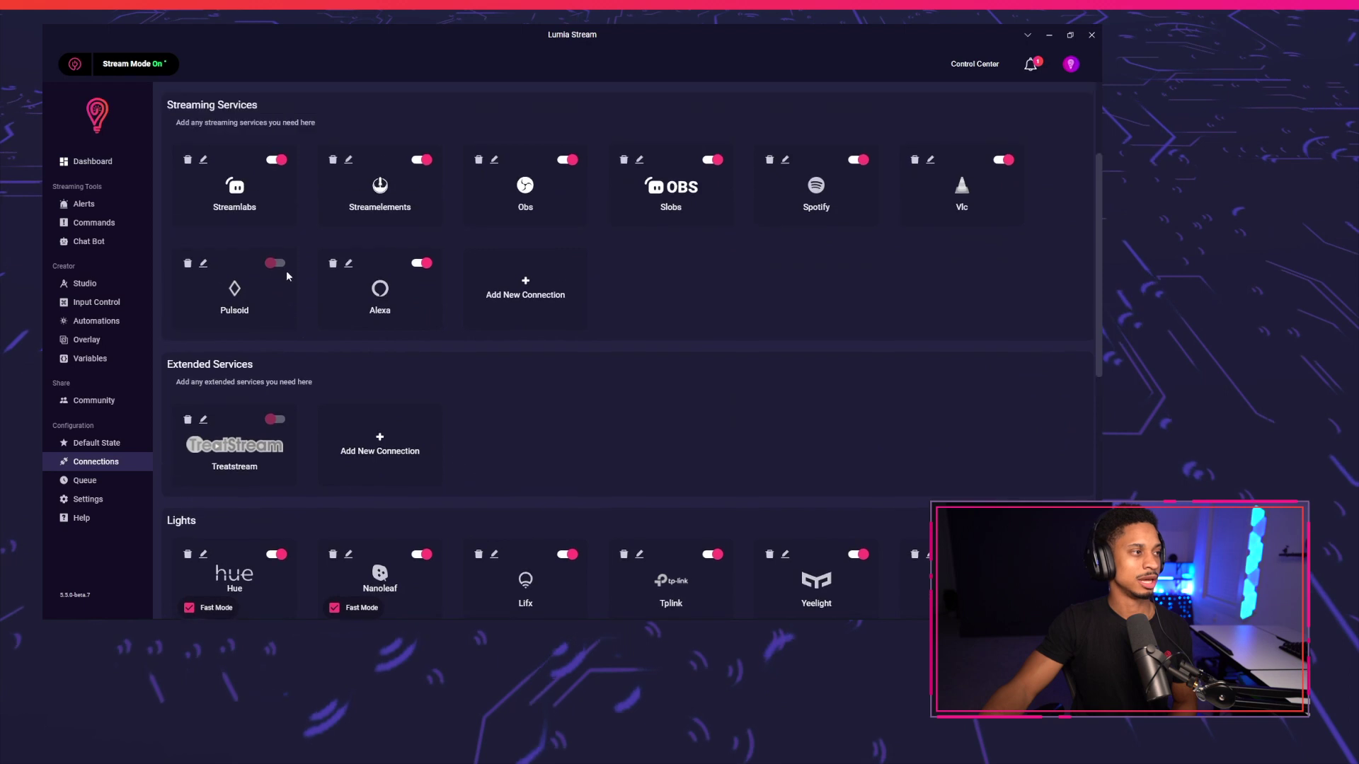
scroll(347, 235, "up", 1)
left_click(538, 354)
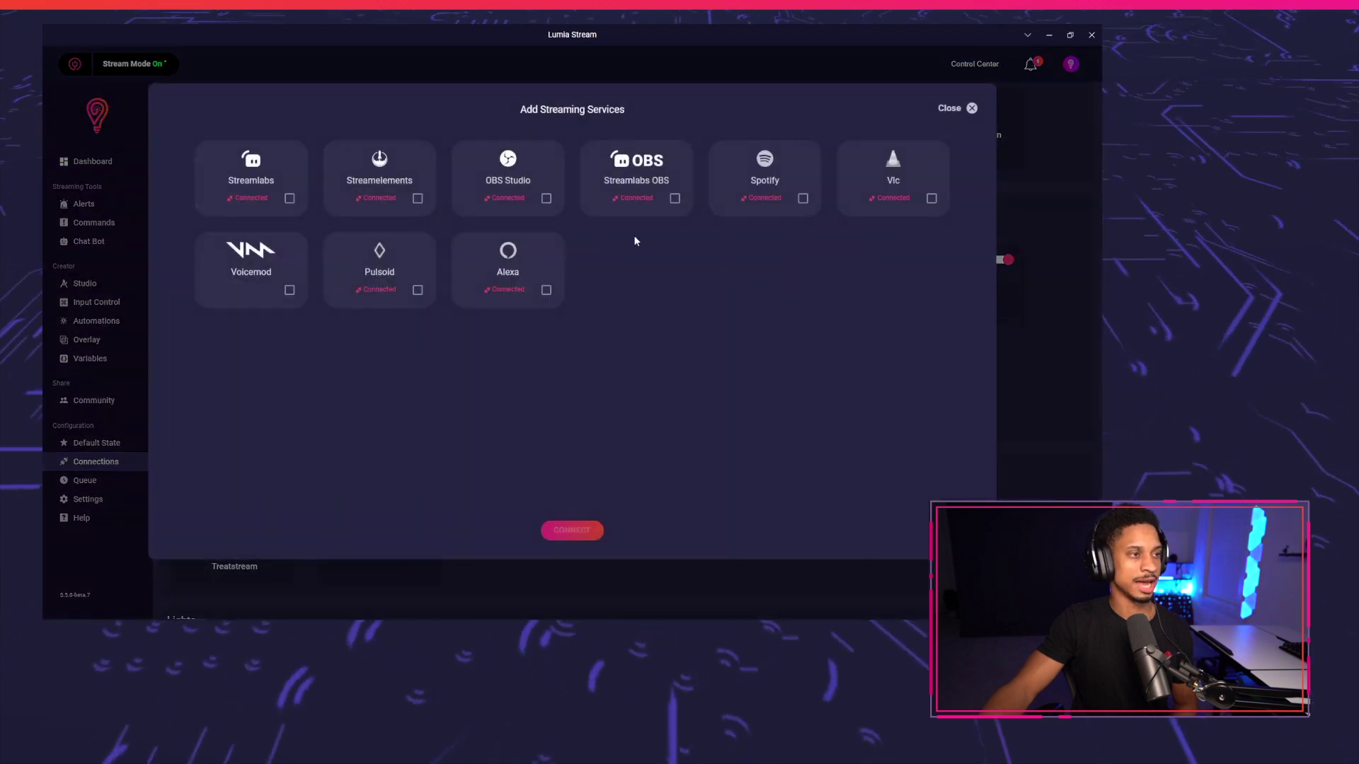
left_click(802, 198)
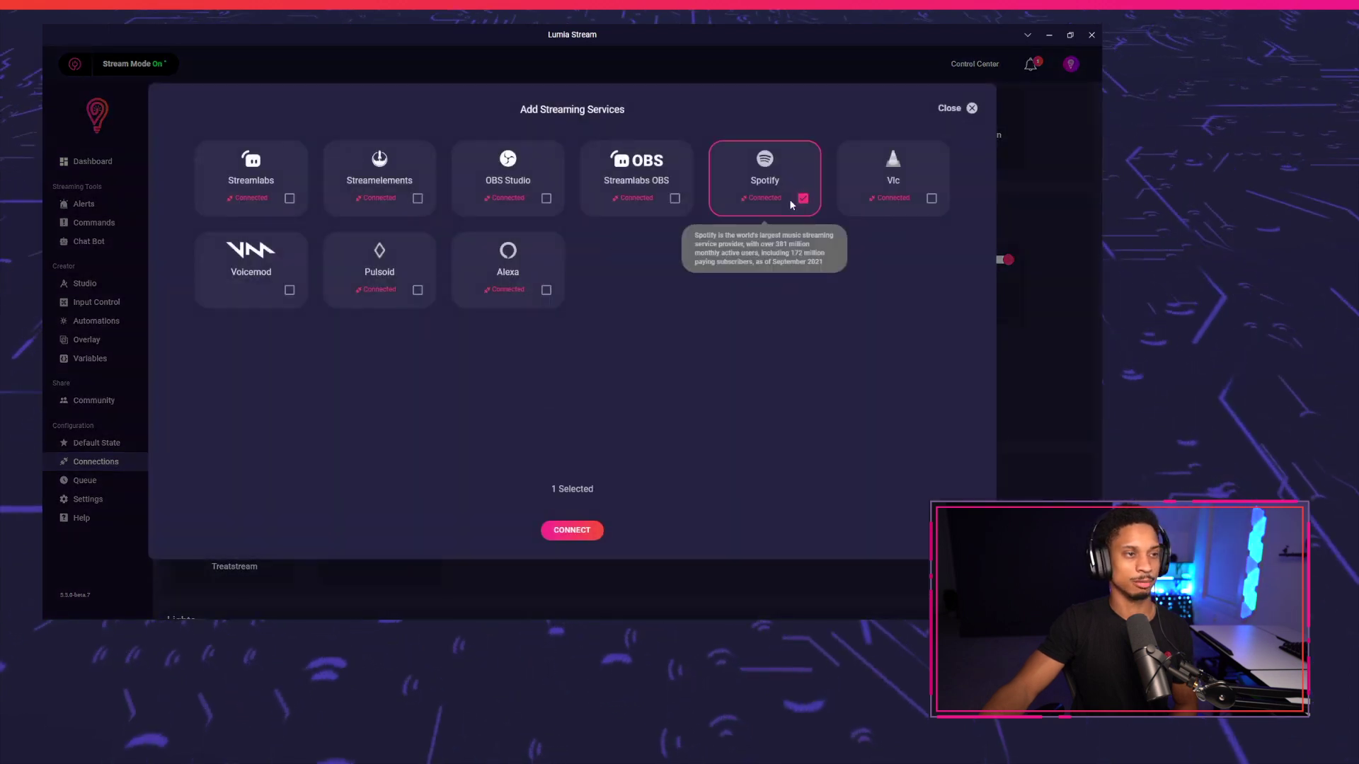
left_click(570, 530)
left_click(576, 504)
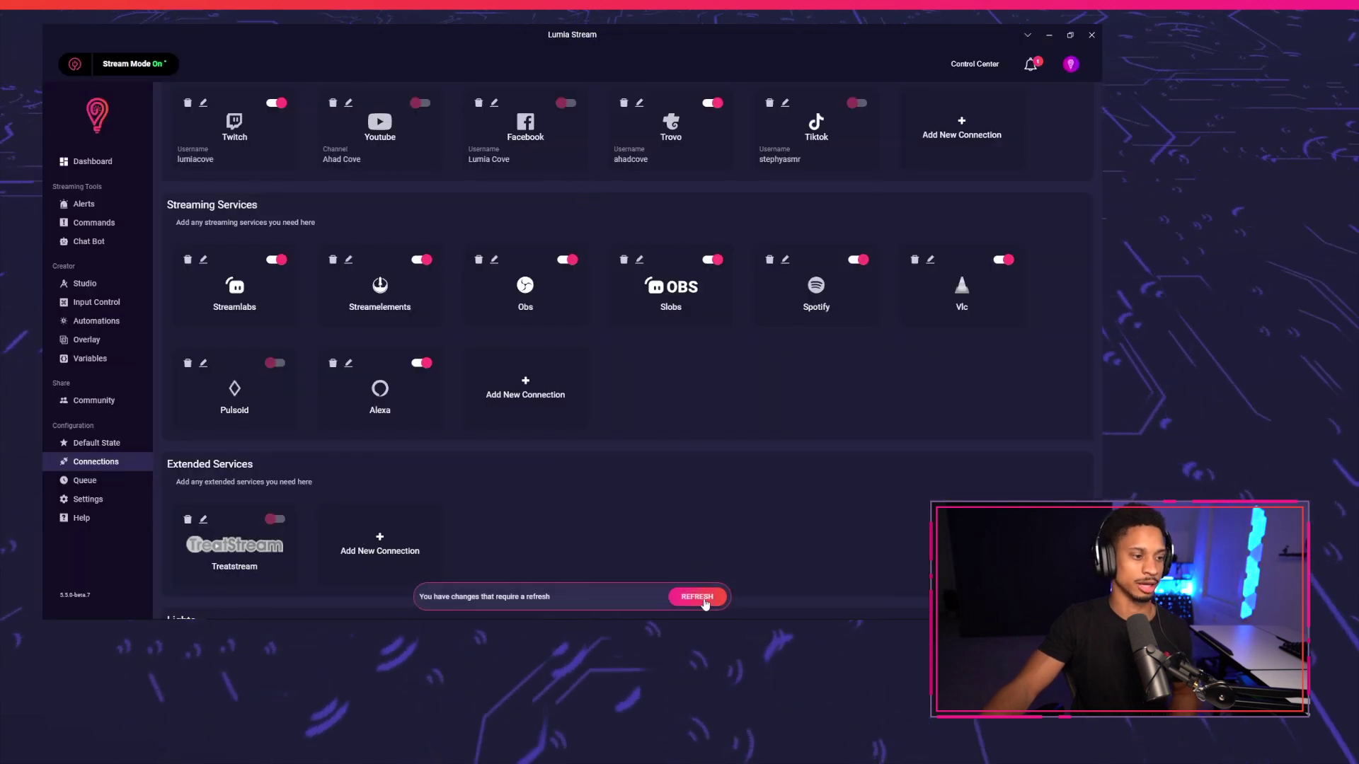
left_click(104, 168)
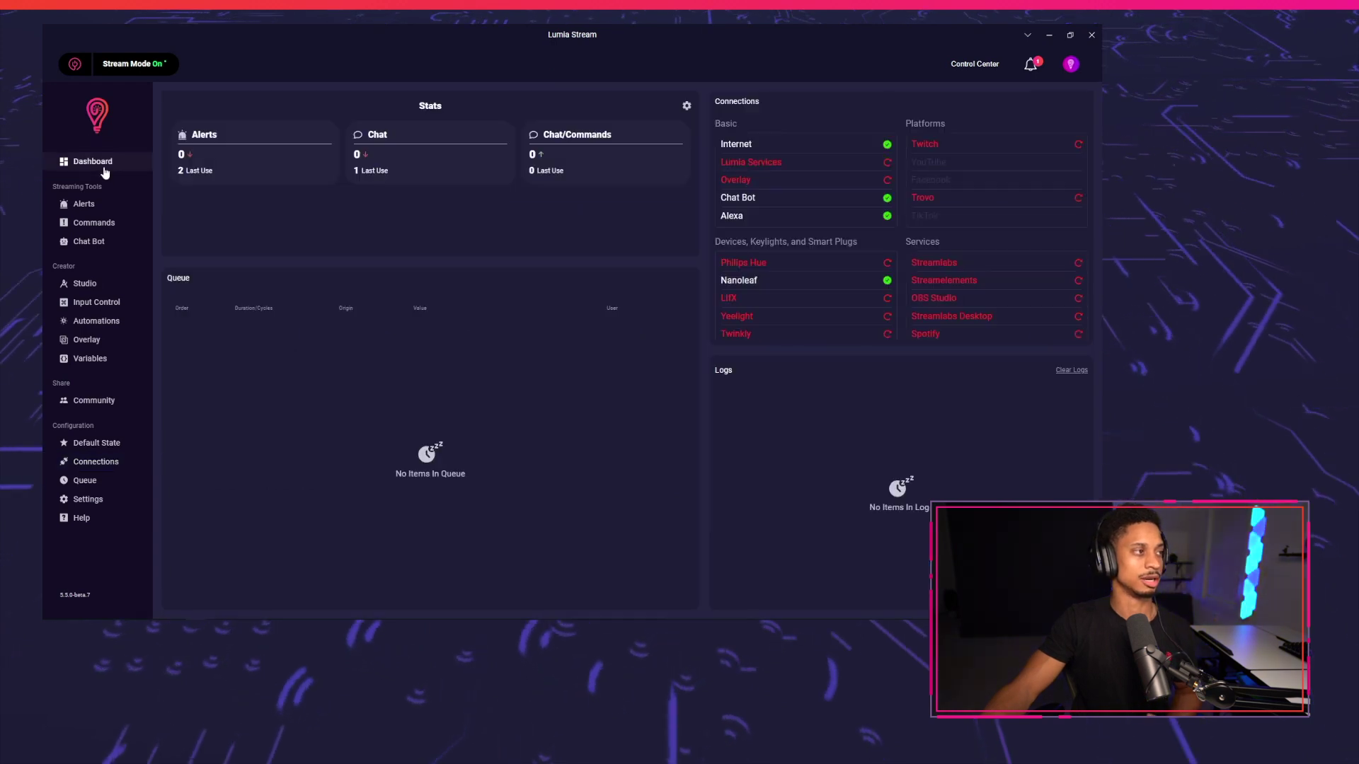
scroll(967, 314, "down", 3)
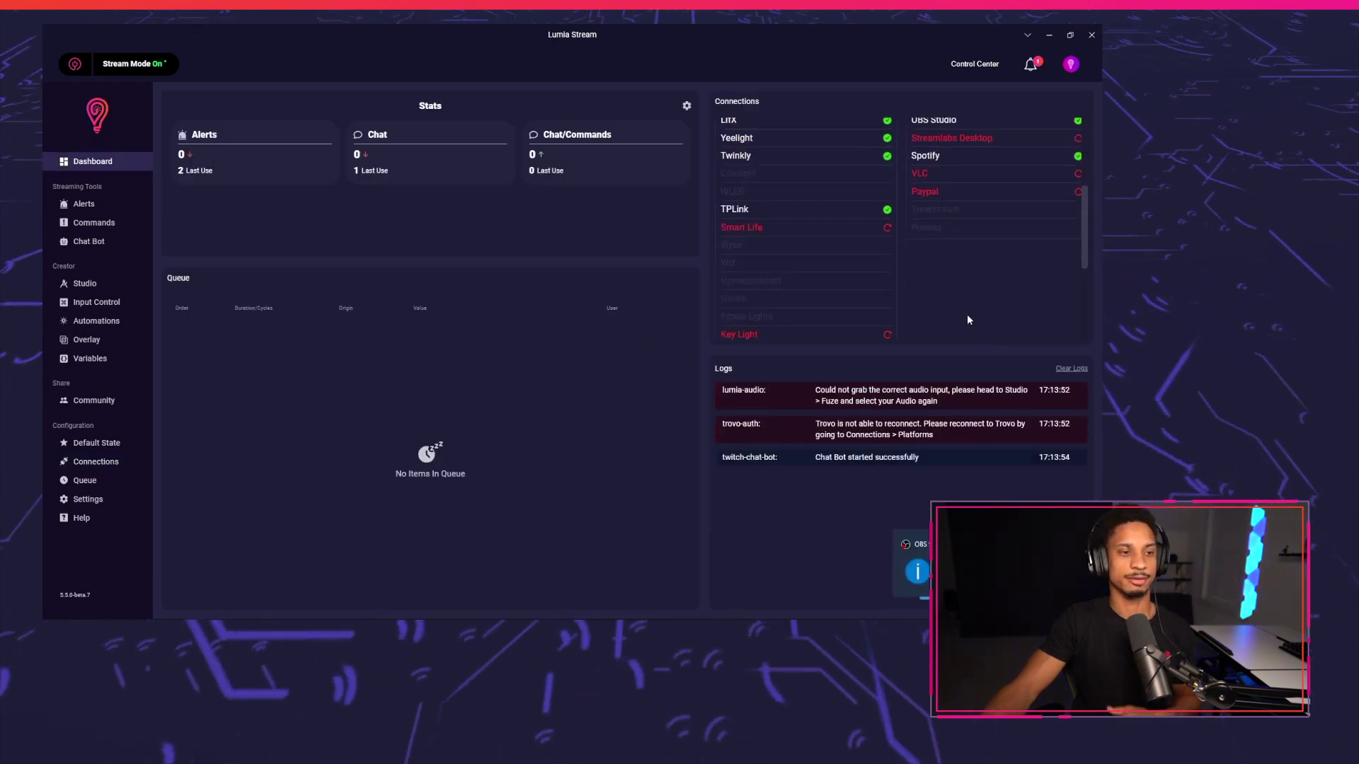
scroll(933, 269, "up", 2)
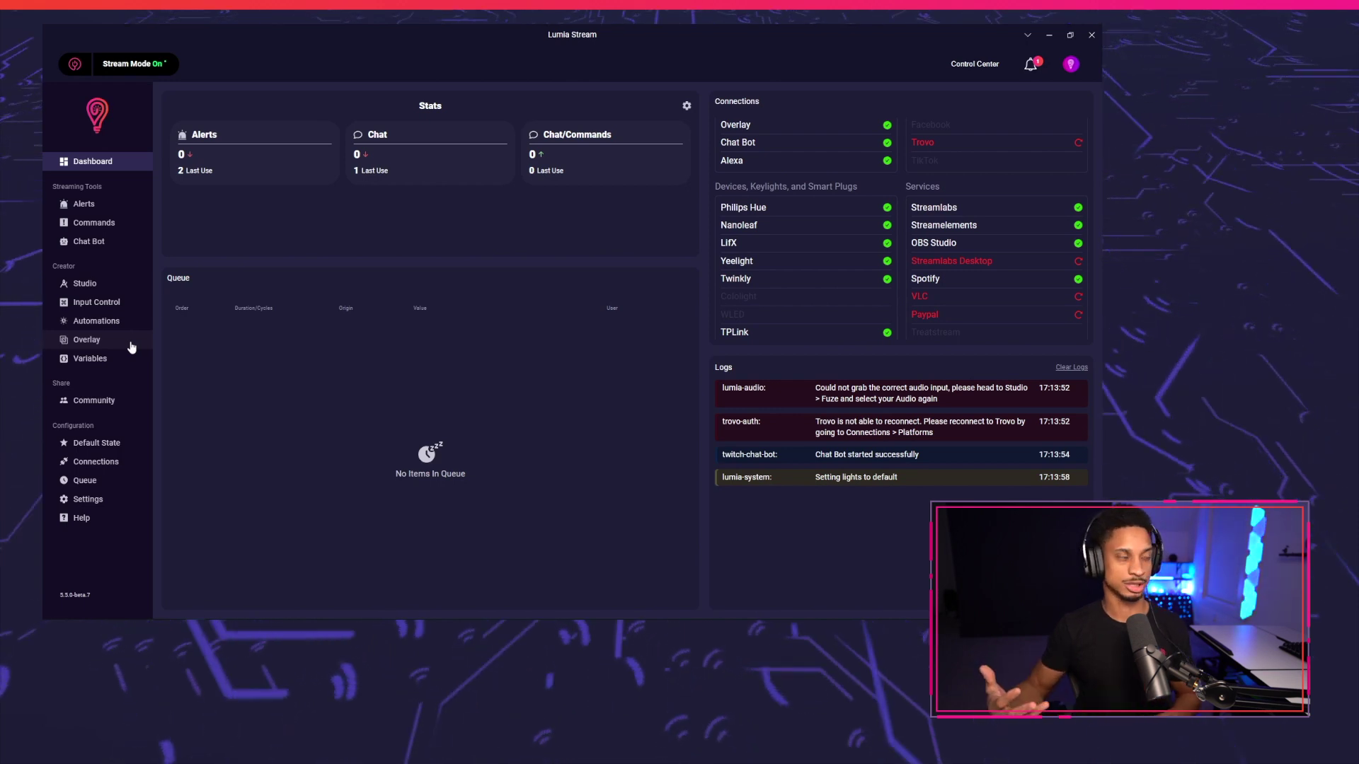
Enable the Spotify Switch Song alert with type No Light Change and Skip Queue ticked.
left_click(85, 206)
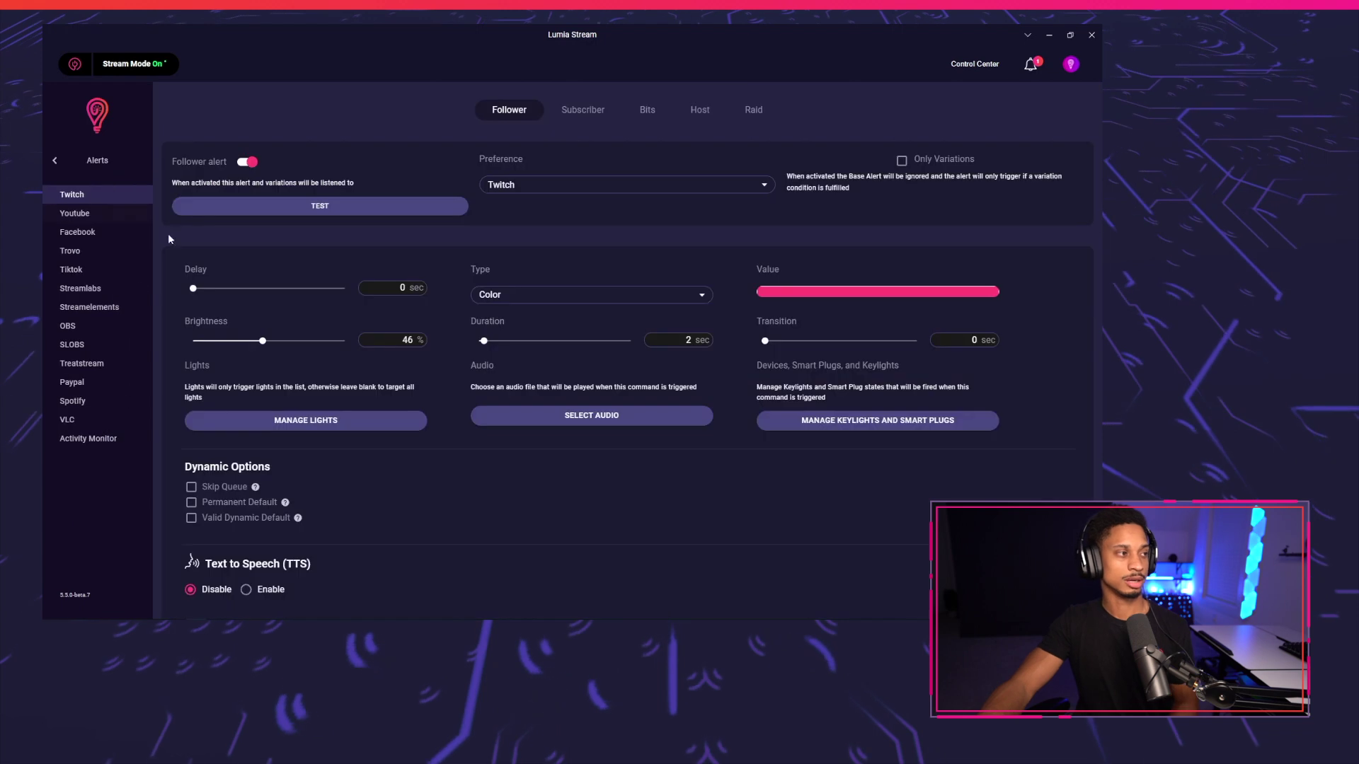
left_click(85, 399)
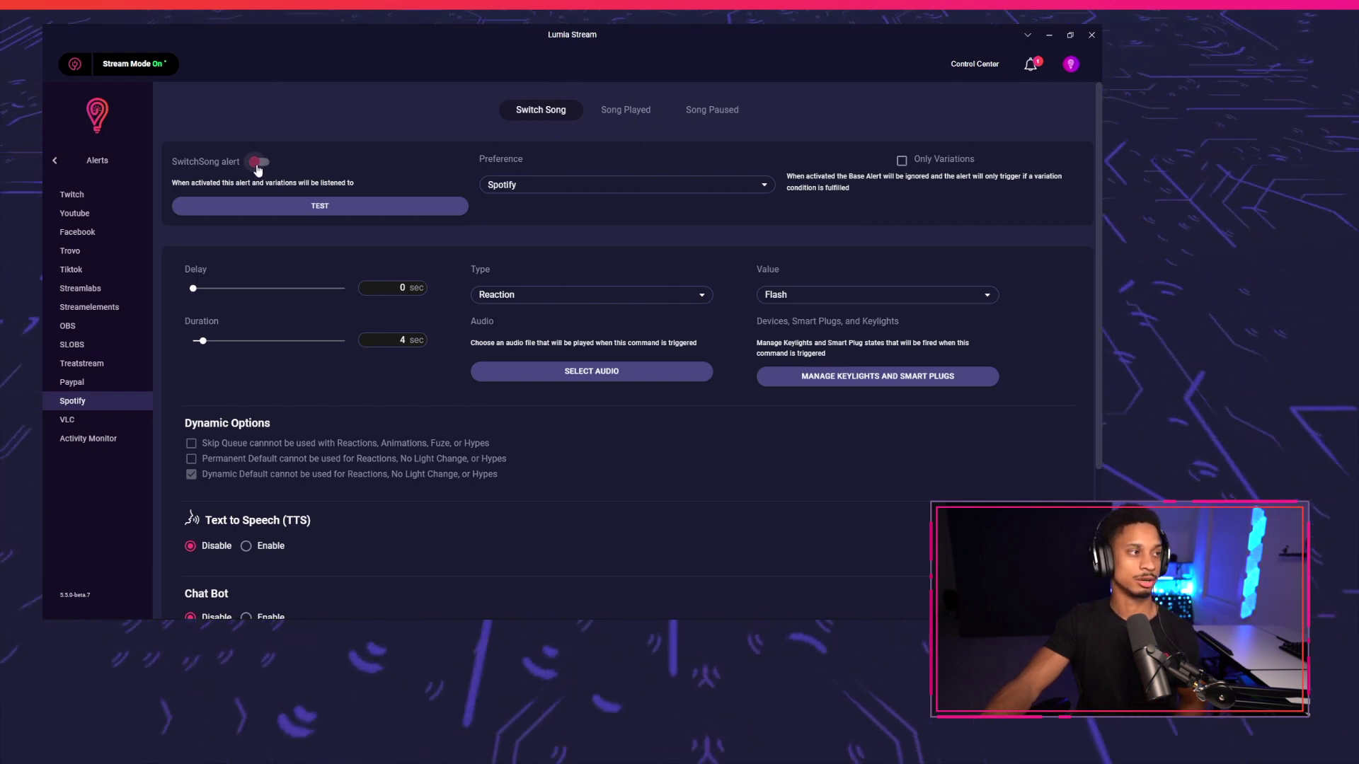
left_click(546, 294)
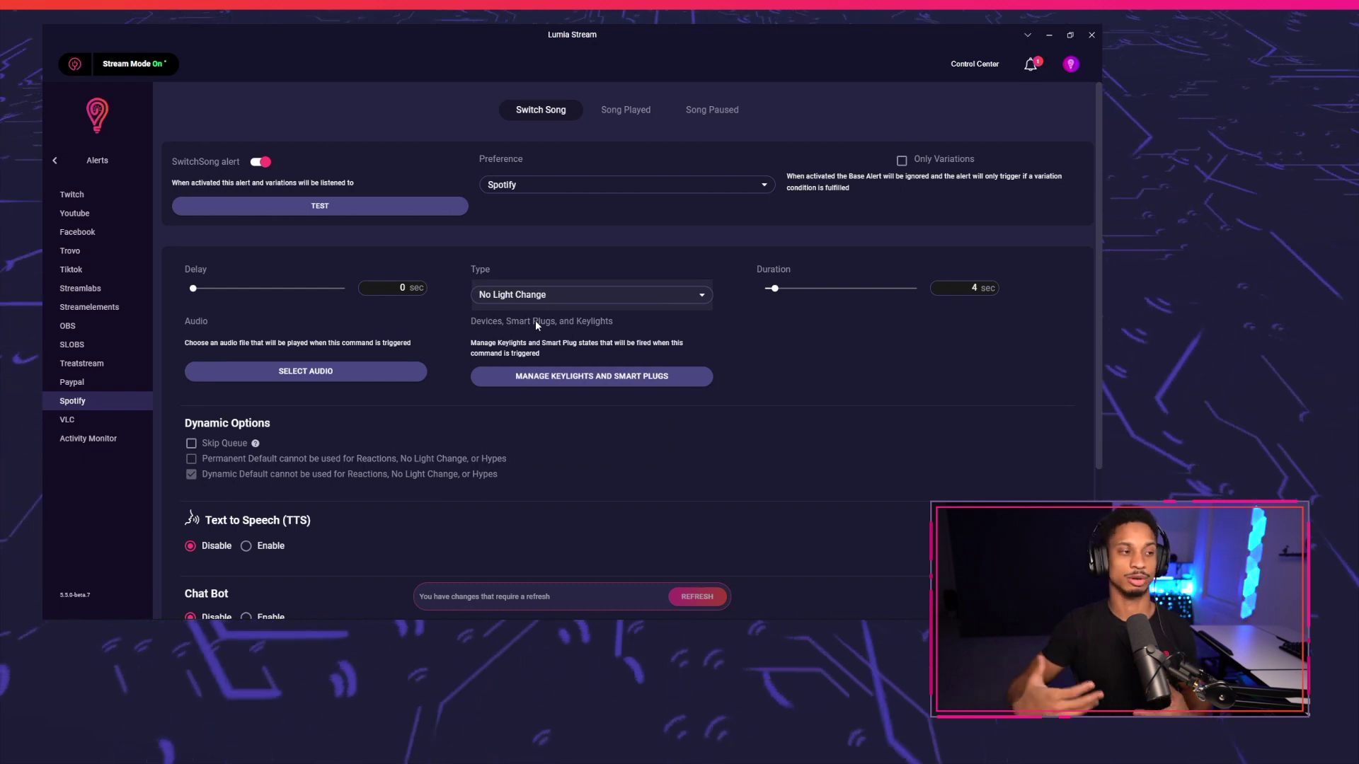
left_click(197, 443)
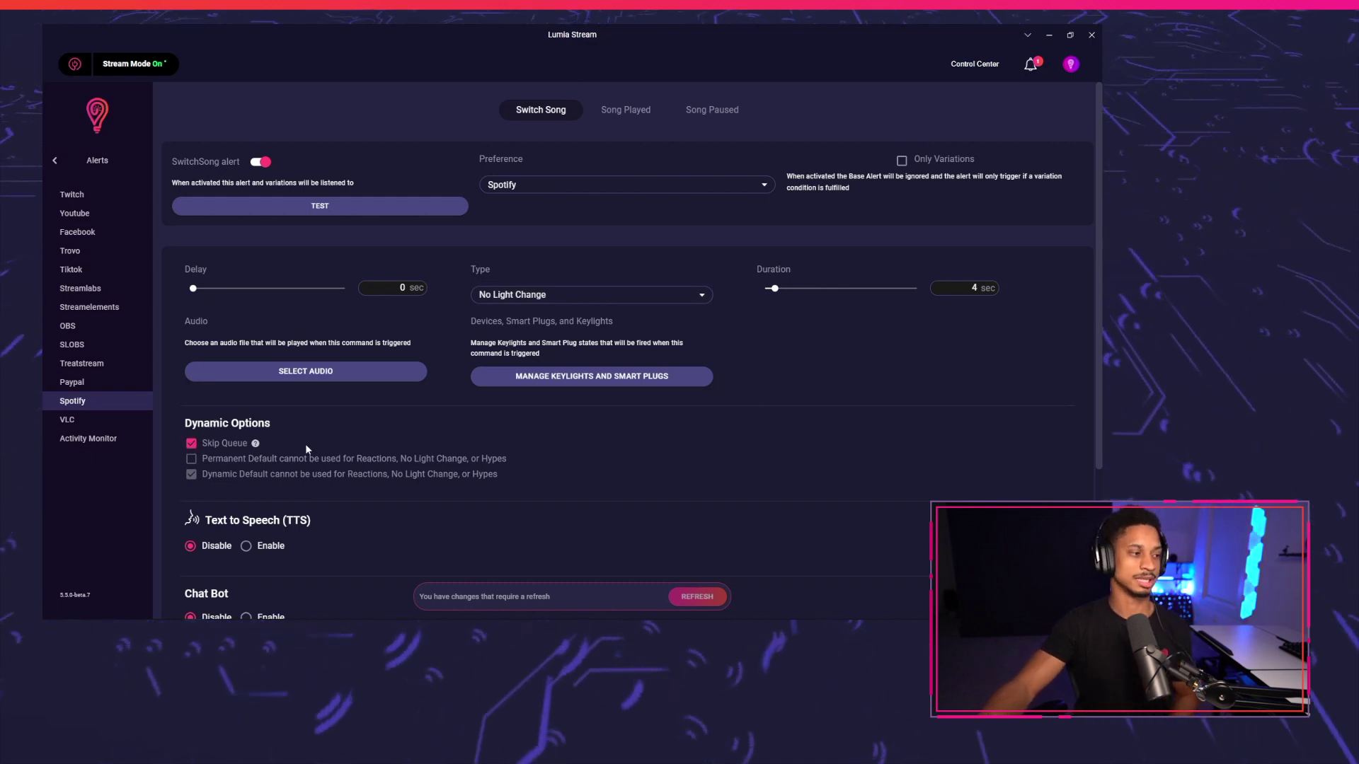
scroll(307, 449, "down", 3)
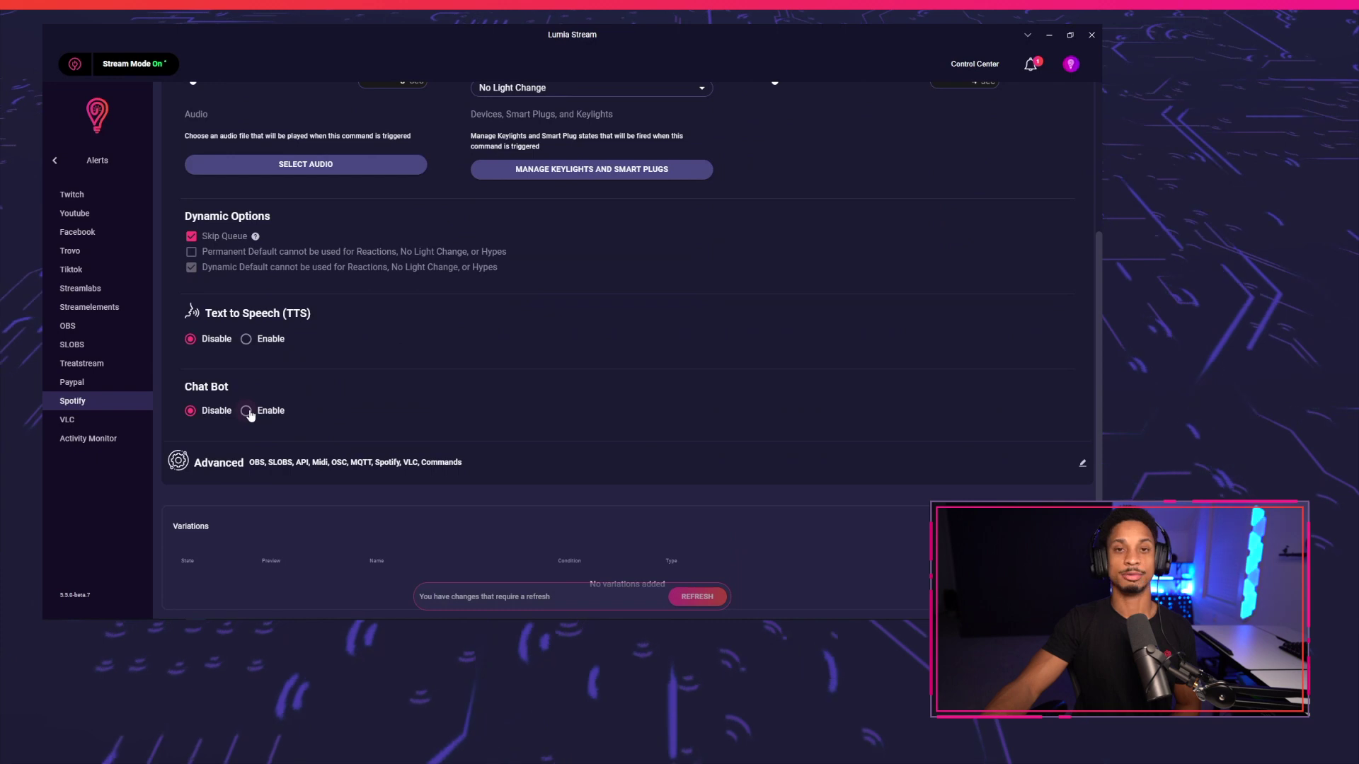
Enable Chat Bot with the message 'Now playing {{spotify_now_playing_song}} {{spotify_now_playing_url}}', then expand Advanced.
left_click(247, 411)
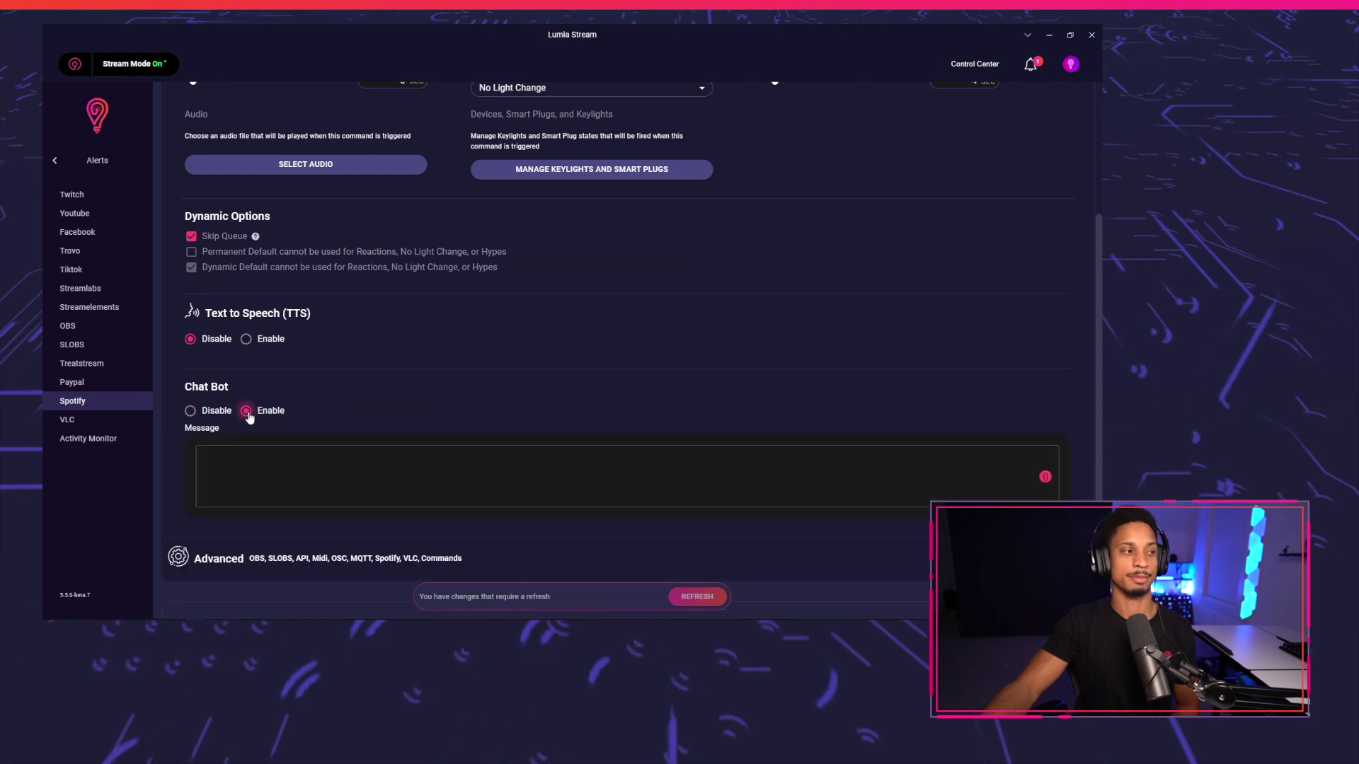
left_click(295, 477)
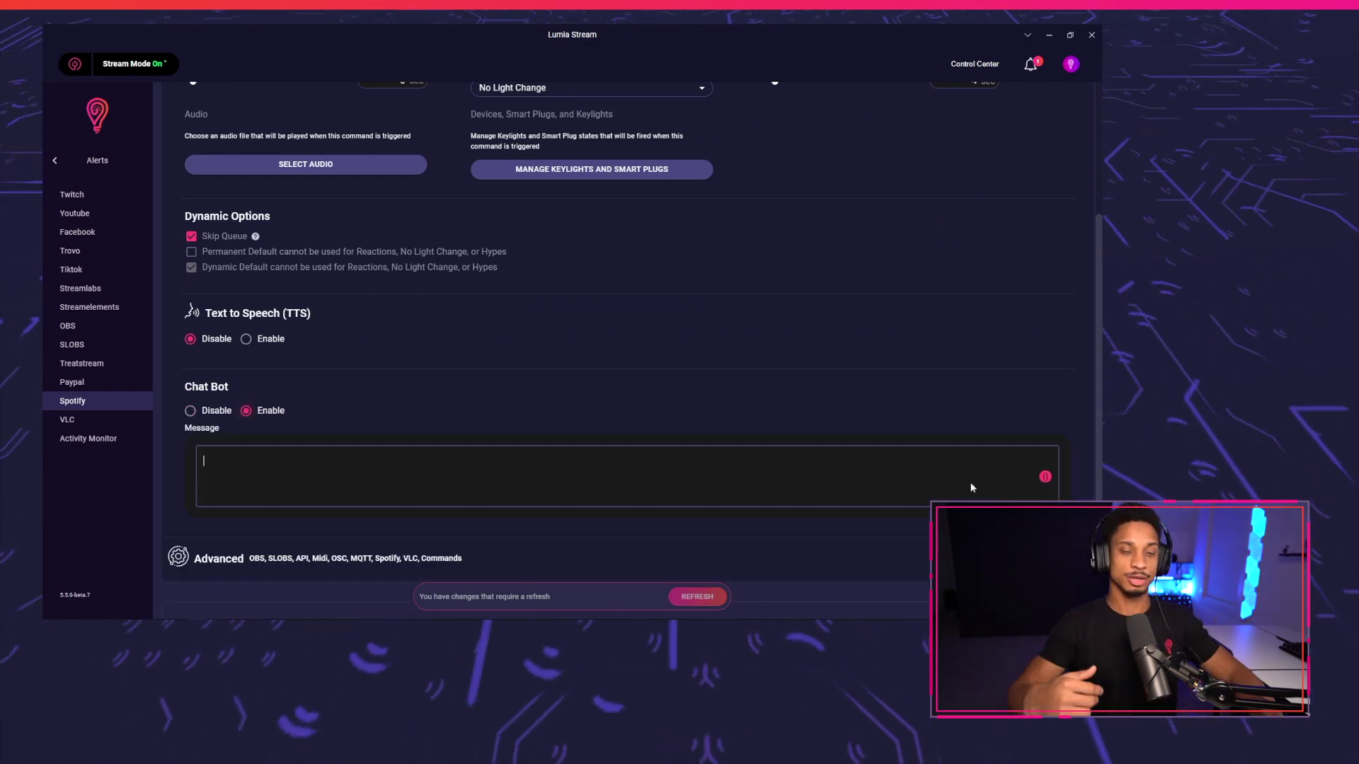
type("Now p")
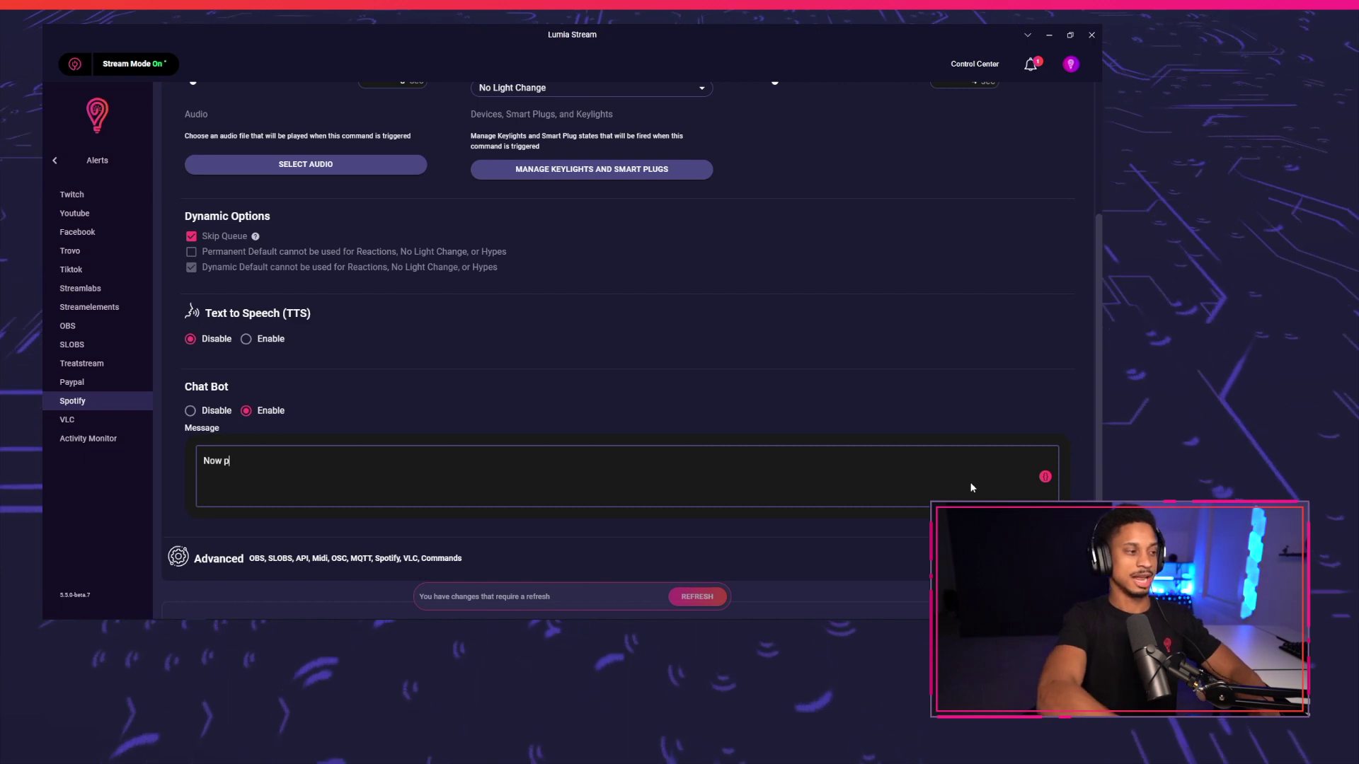
type("laying")
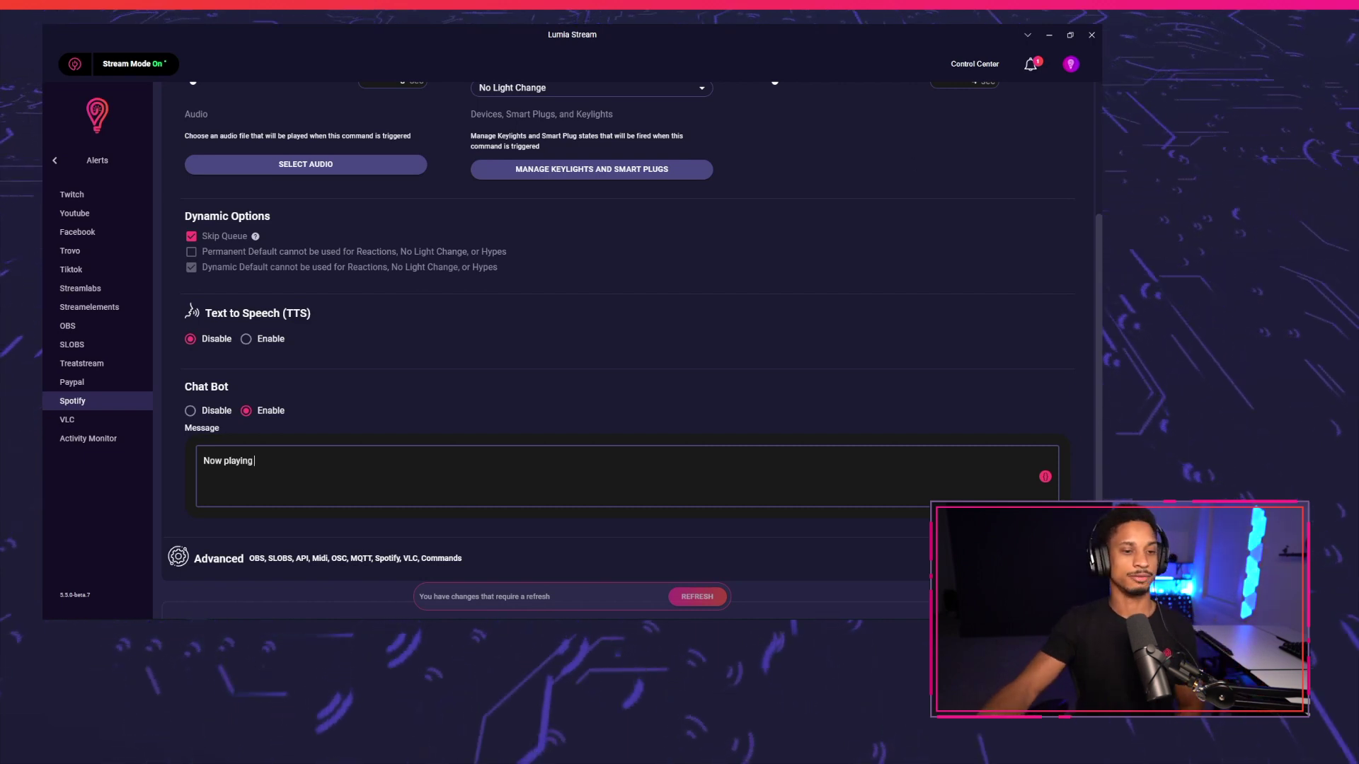
left_click(1044, 479)
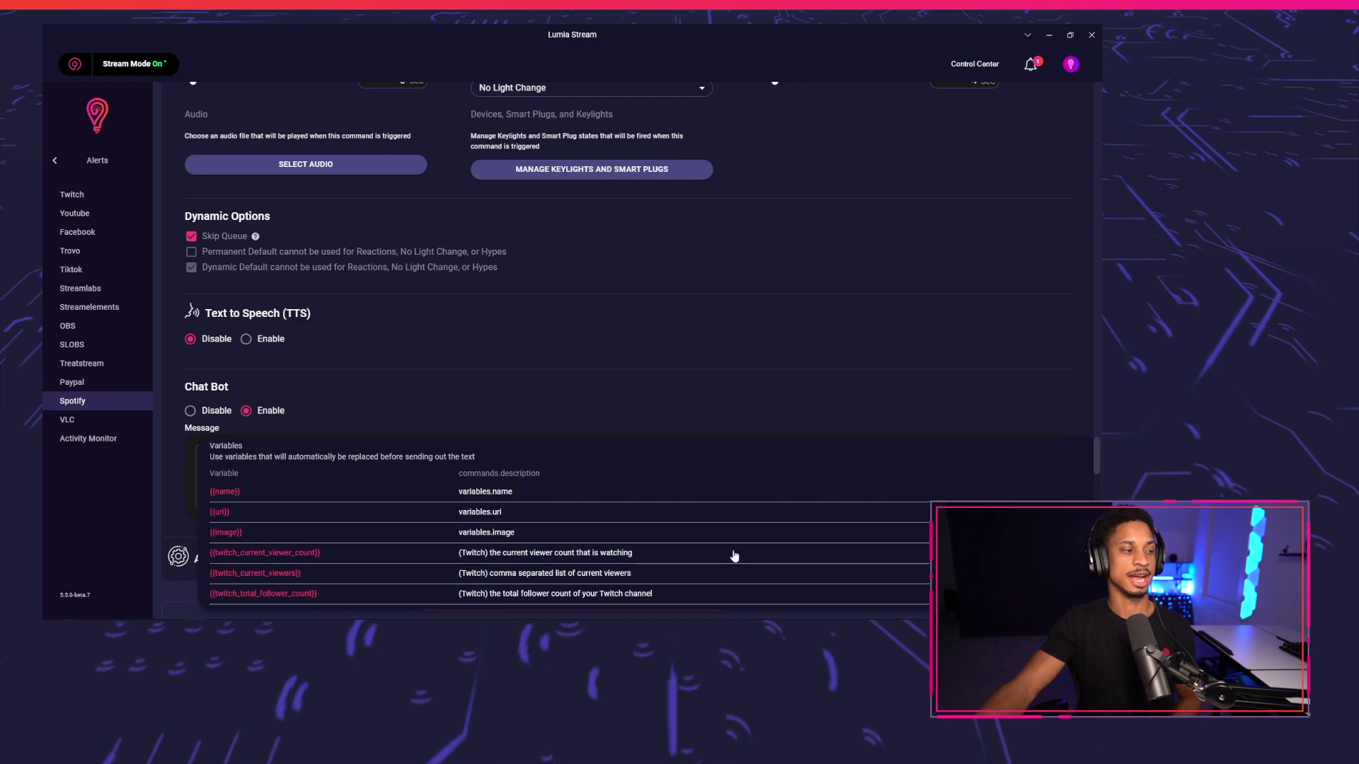
scroll(427, 583, "down", 5)
scroll(426, 582, "down", 3)
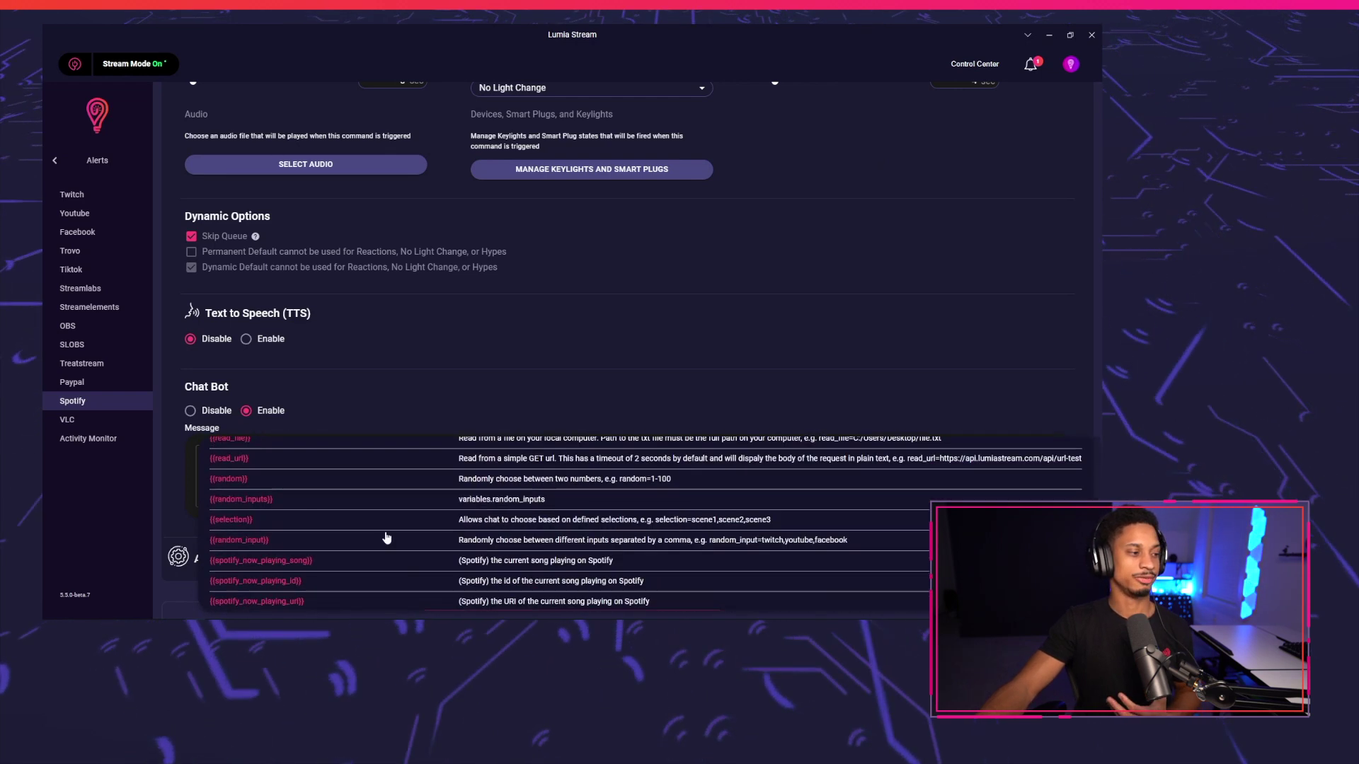
scroll(361, 549, "down", 3)
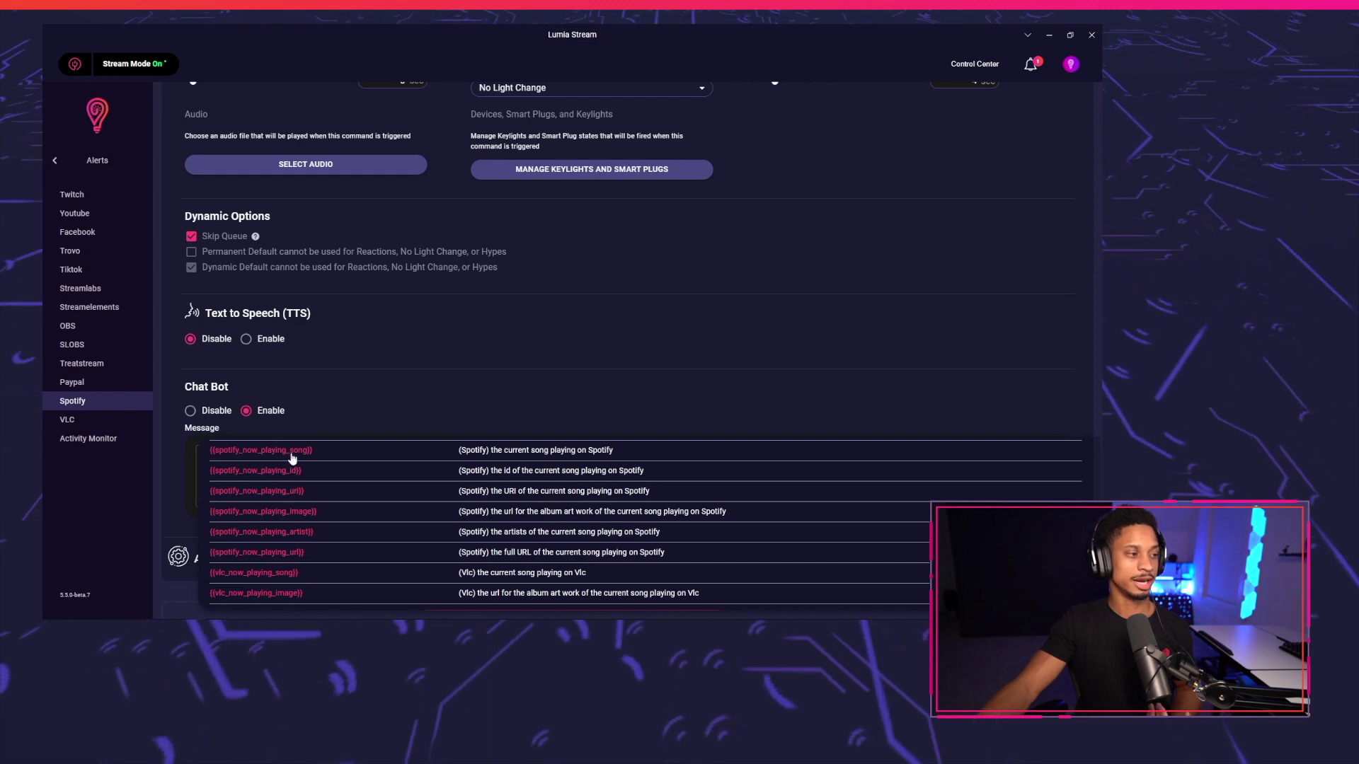
left_click(300, 559)
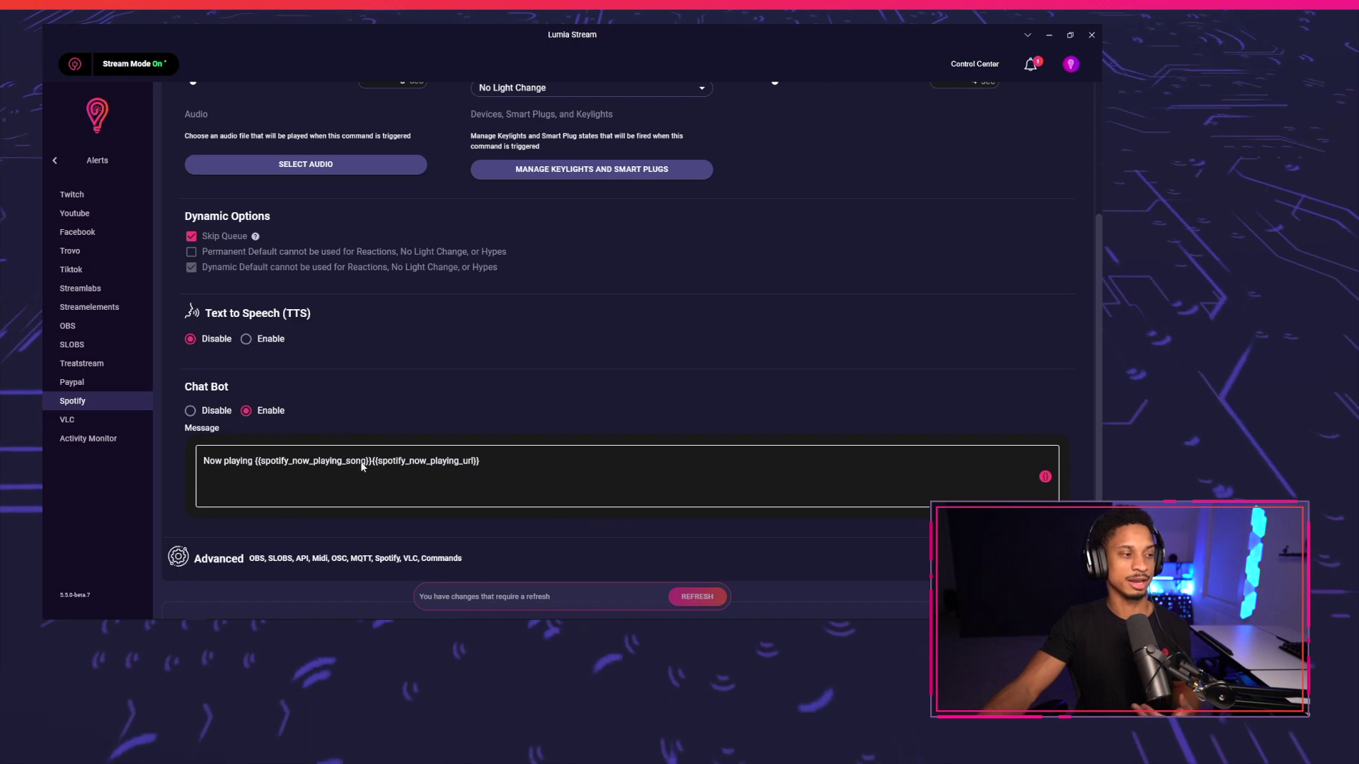
left_click(369, 461)
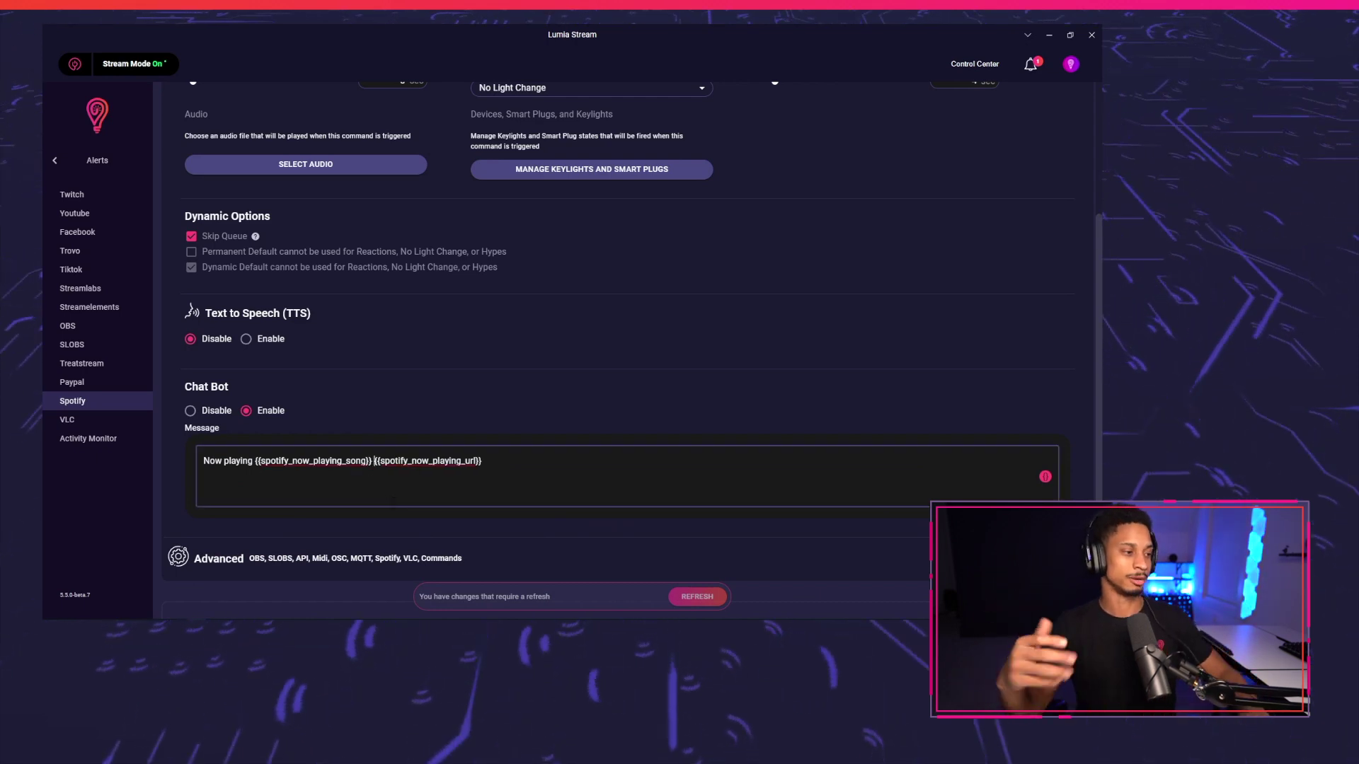
scroll(401, 440, "down", 1)
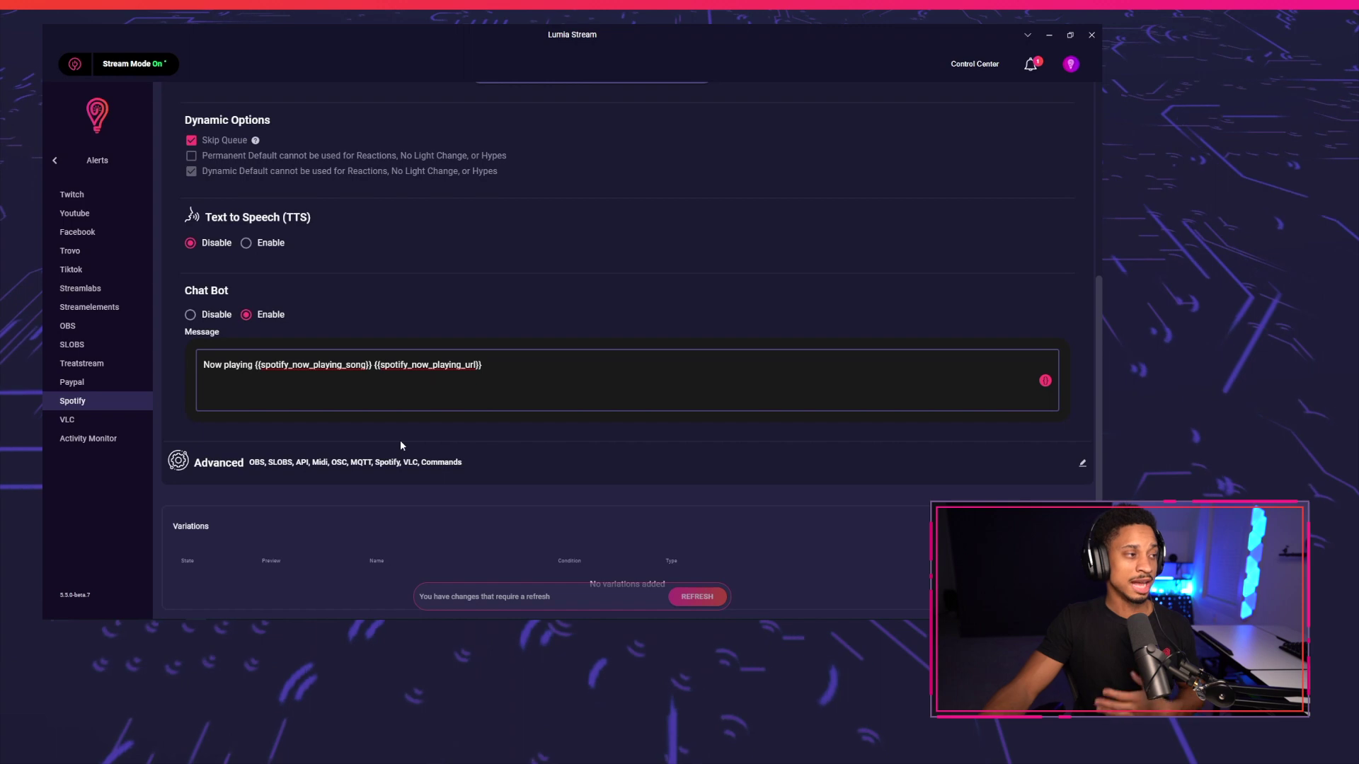
left_click(435, 464)
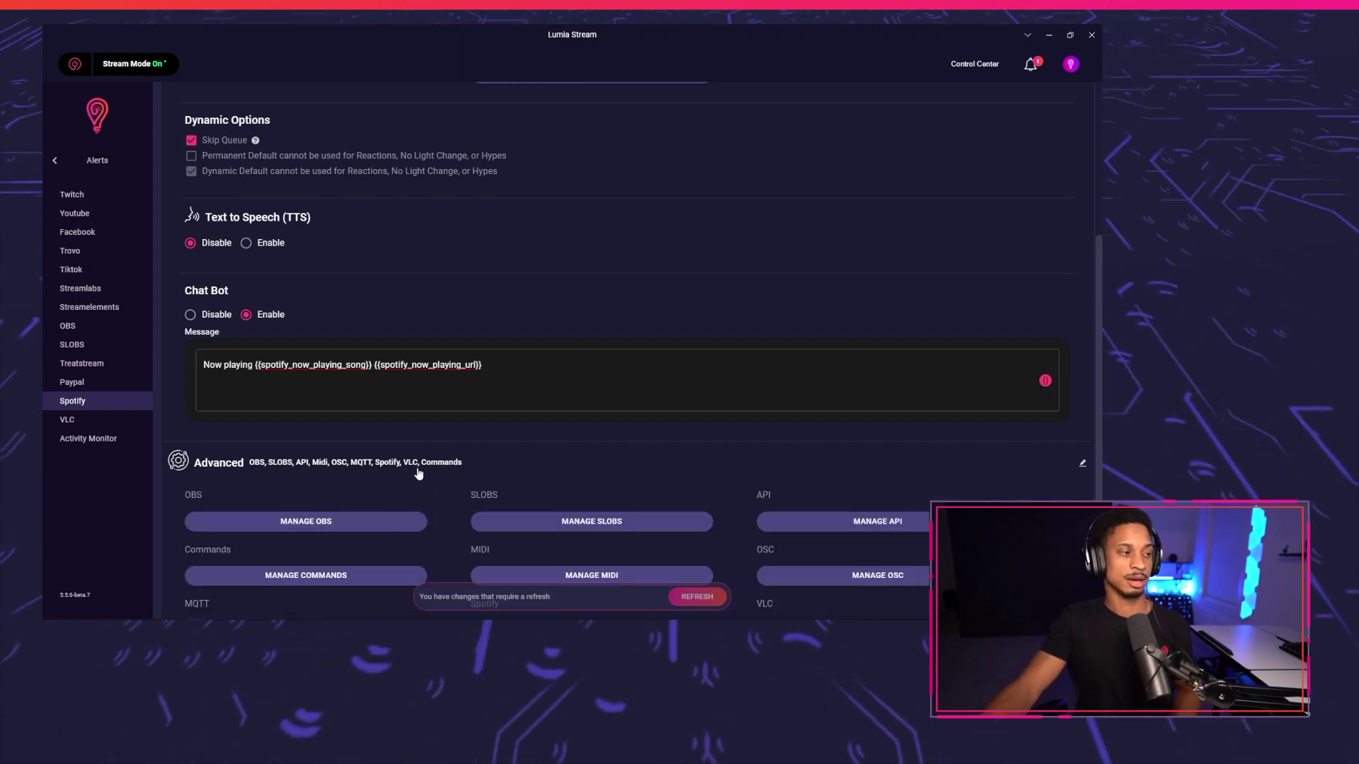
In OBS, add a browser source named Song-Image to the Screenshare scene.
left_click(391, 522)
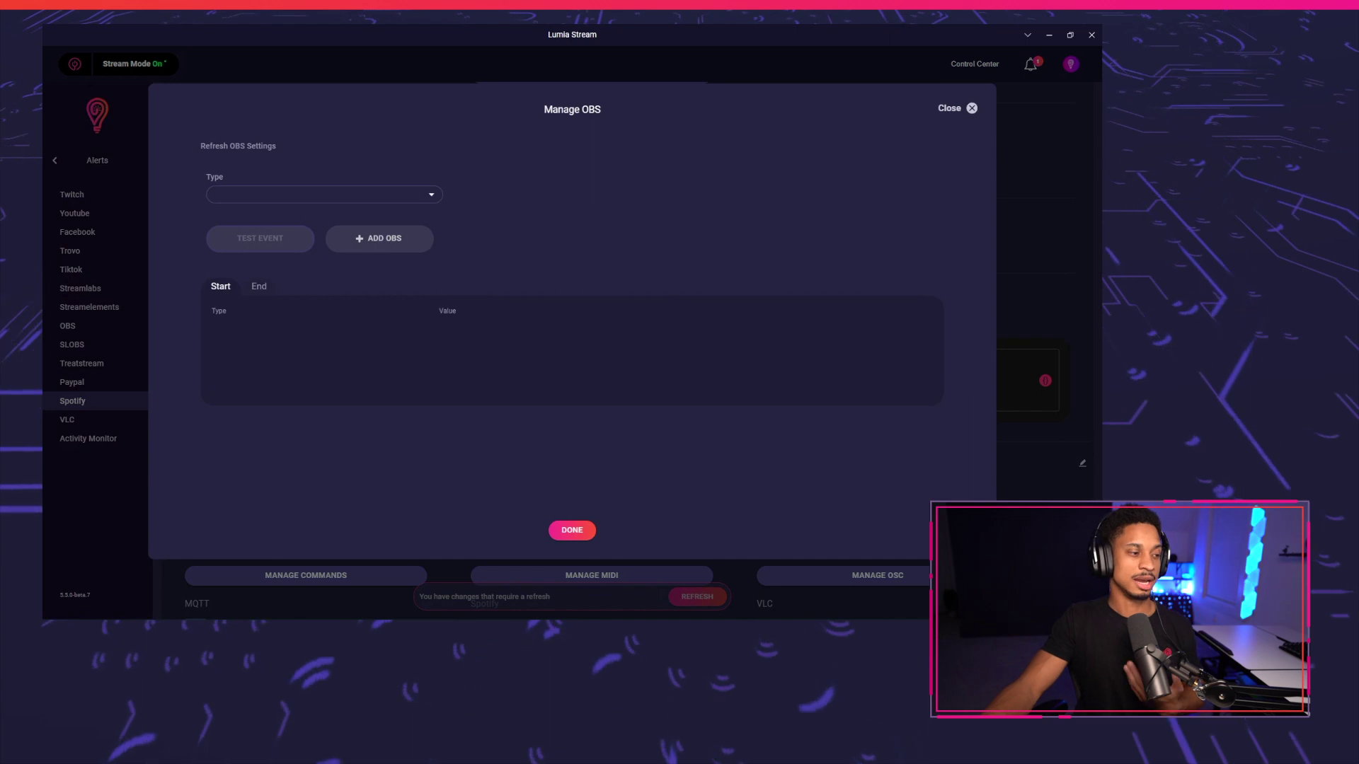
left_click(155, 611)
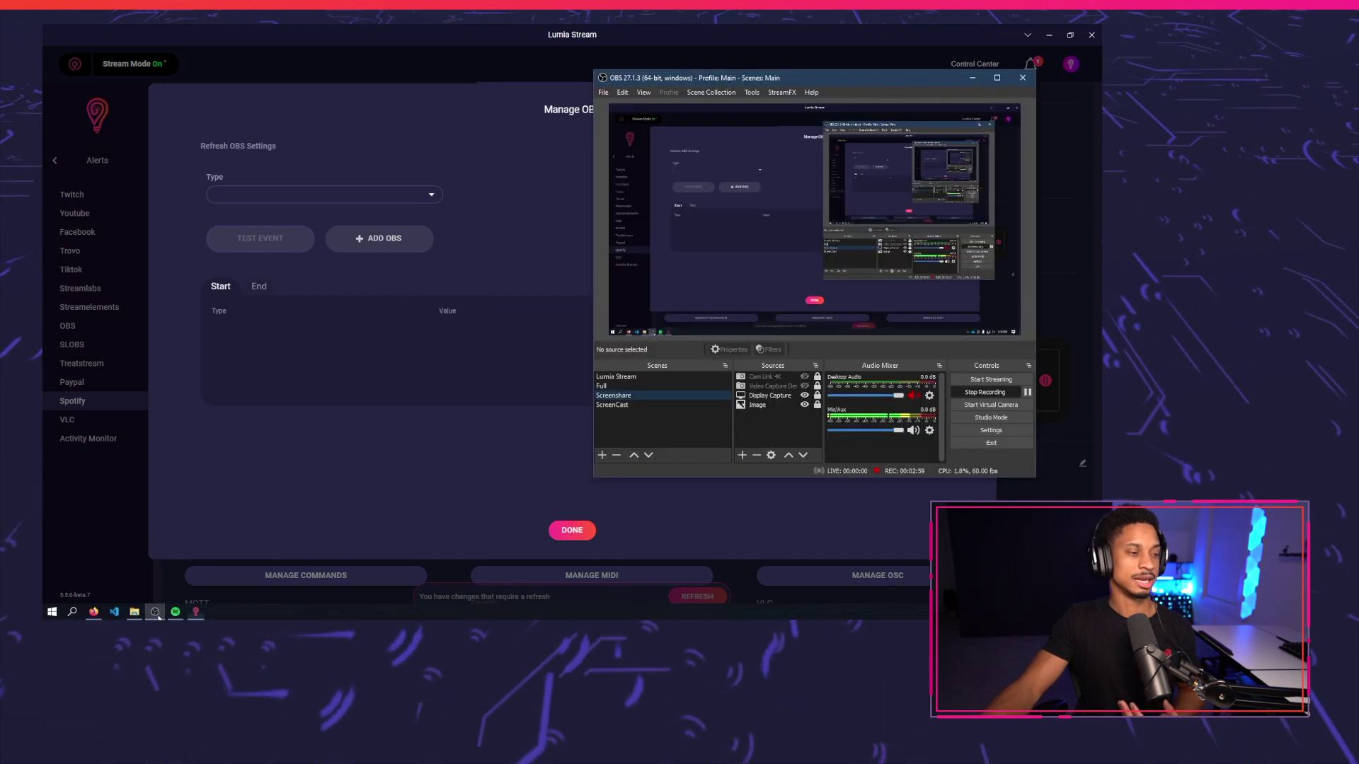
left_click(741, 456)
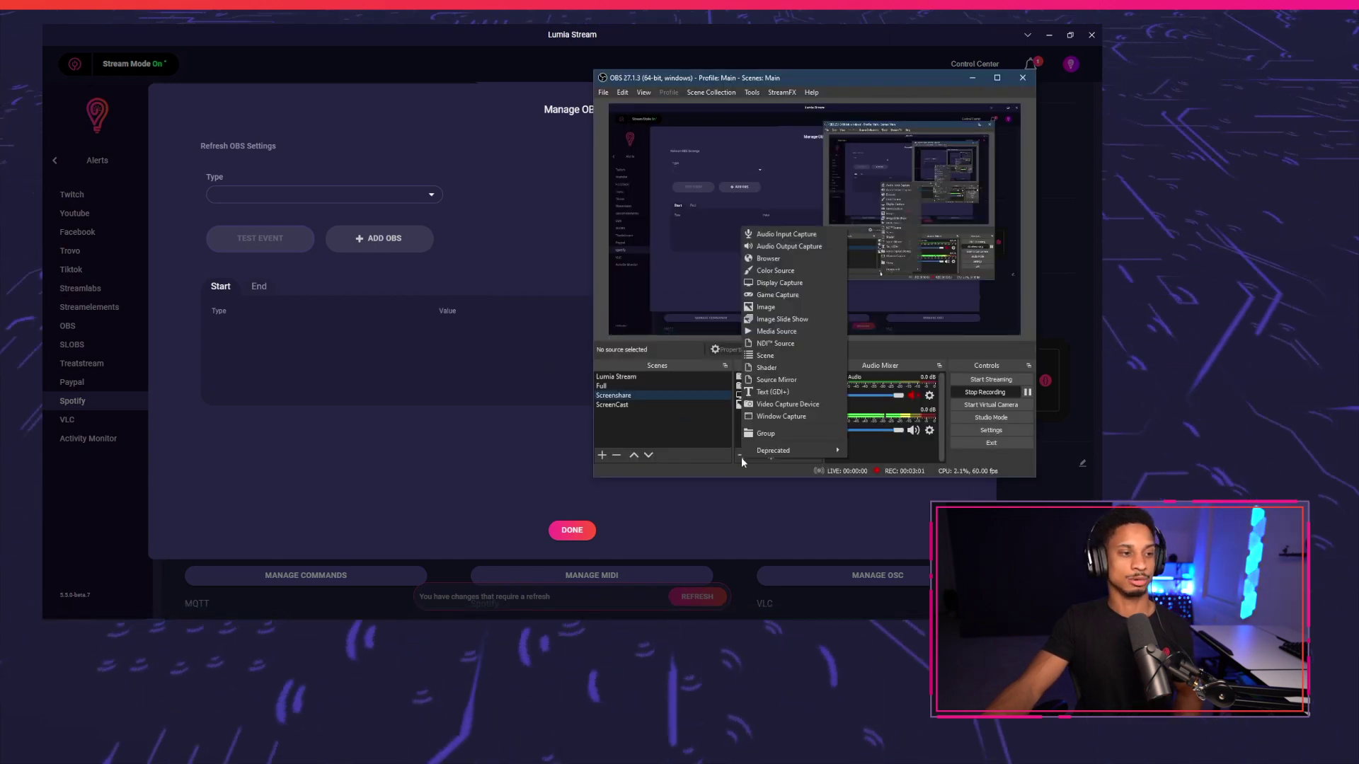
left_click(771, 307)
type("Song")
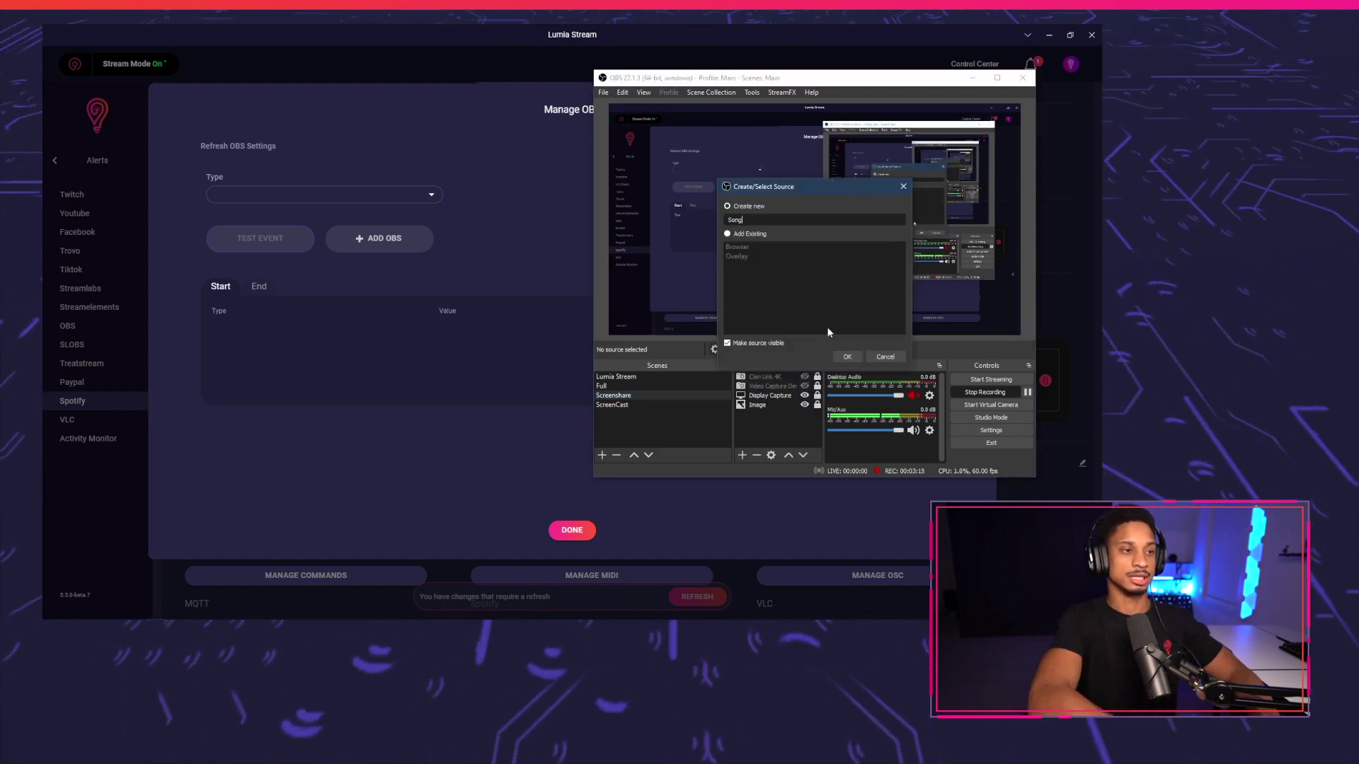
type("-Image")
left_click(760, 343)
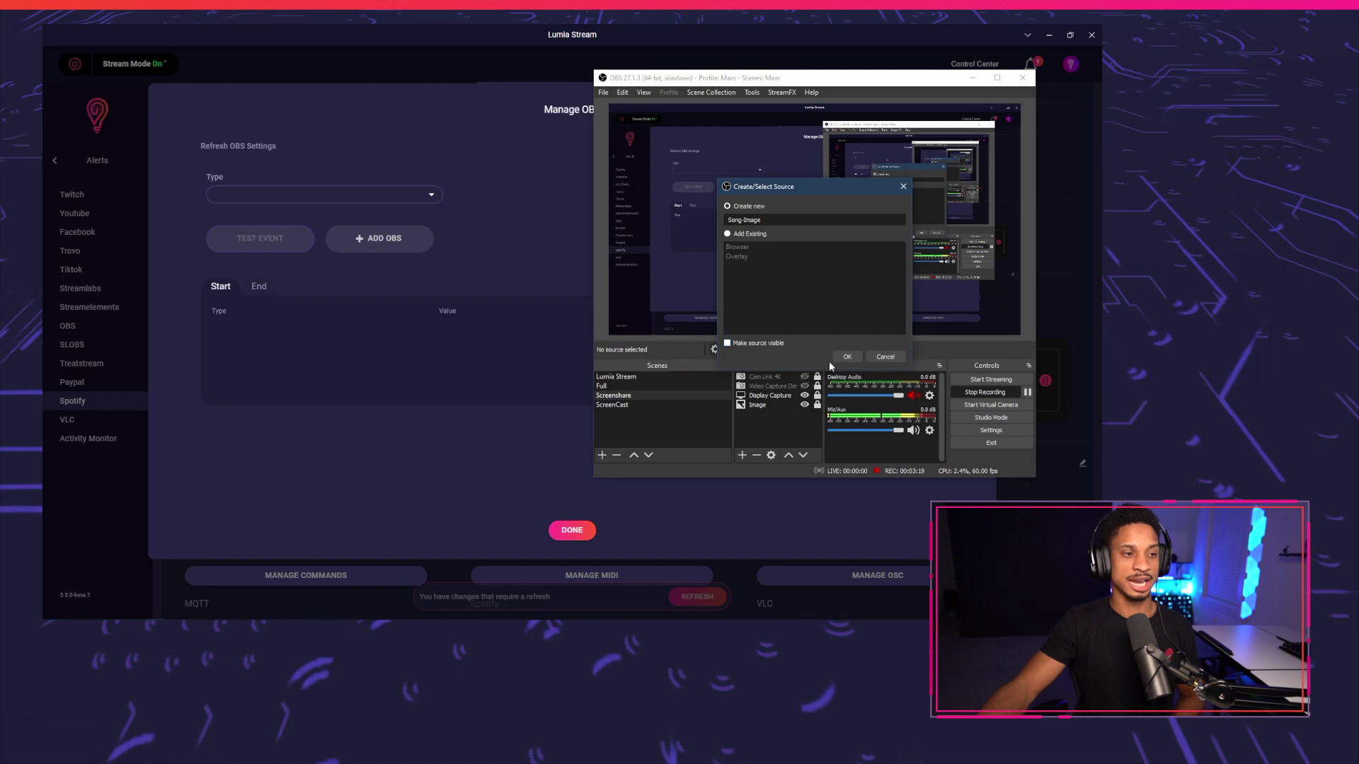
left_click(845, 357)
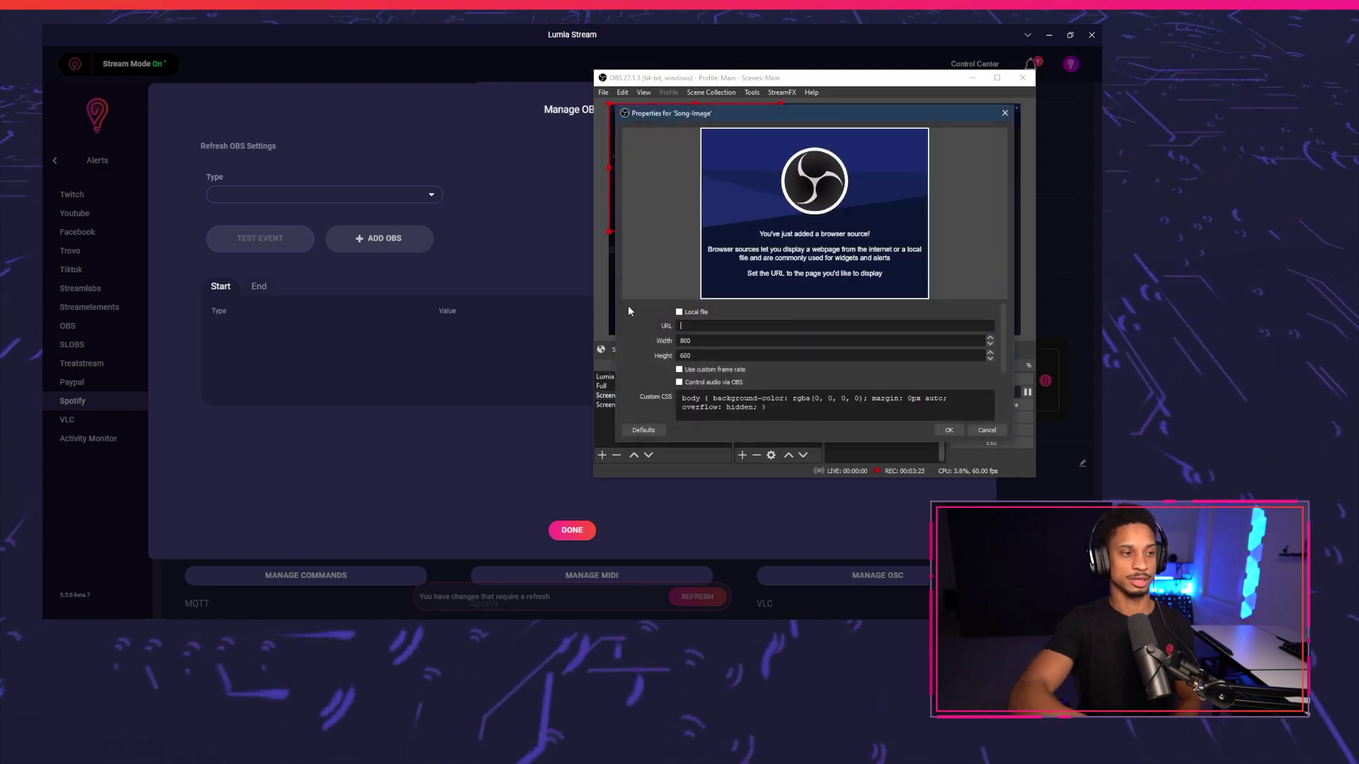
left_click(949, 430)
Add a Song-Name text source, size both sources into the lower left, and hide Song-Name.
left_click(741, 455)
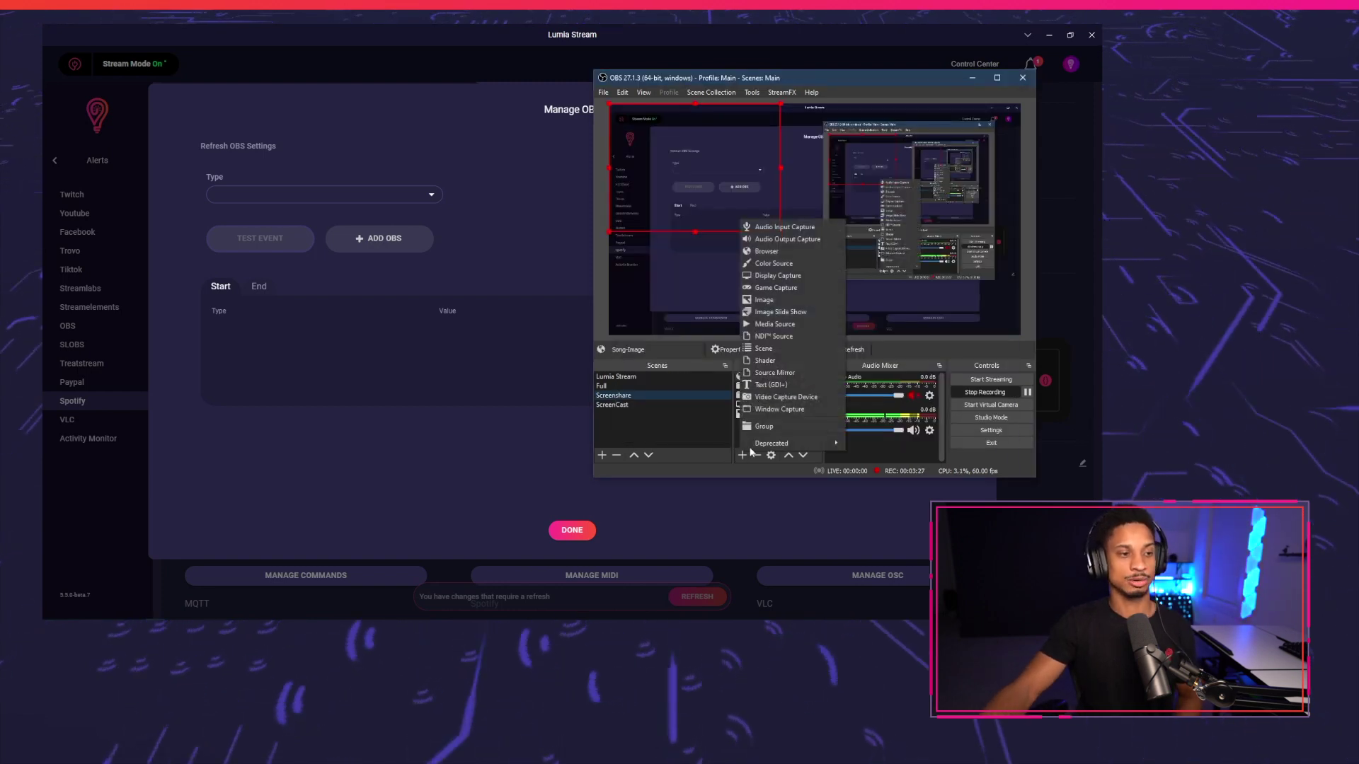
left_click(774, 385)
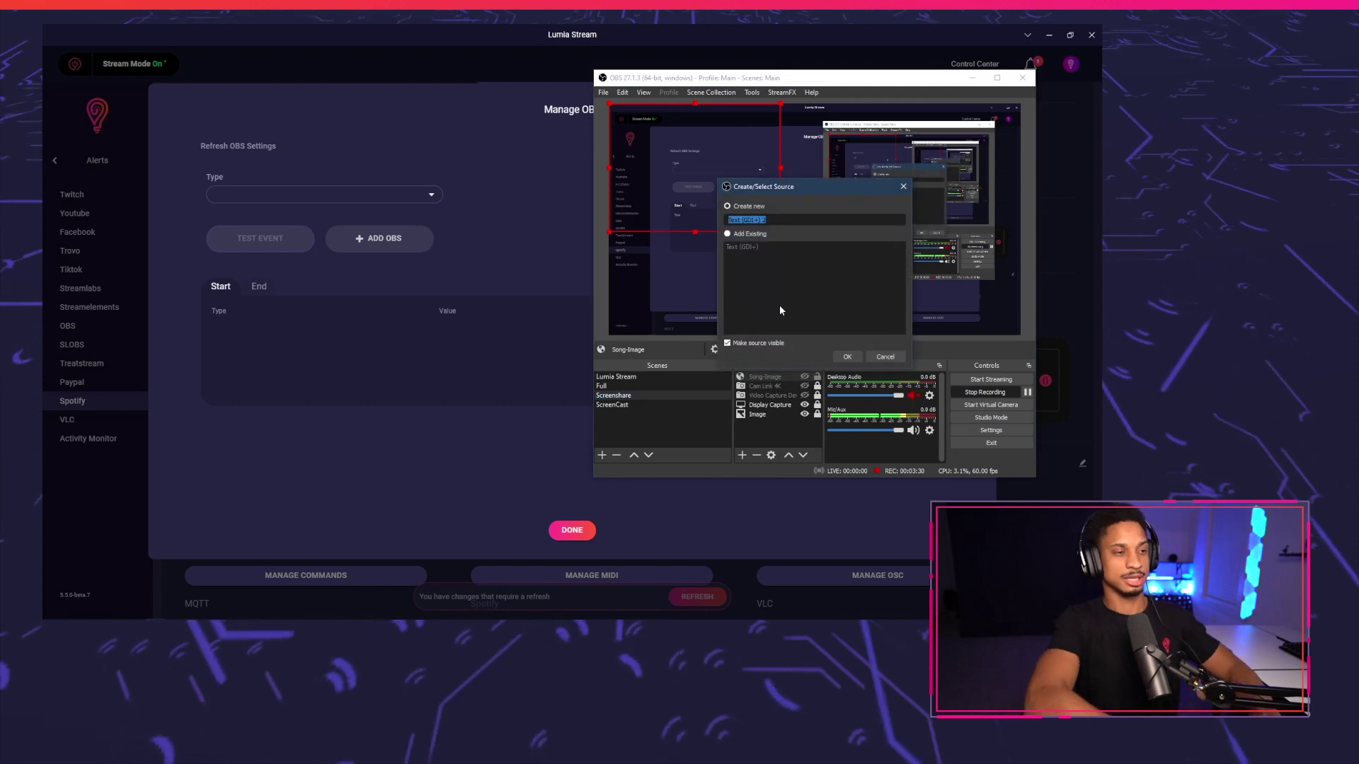
type("Song-Name")
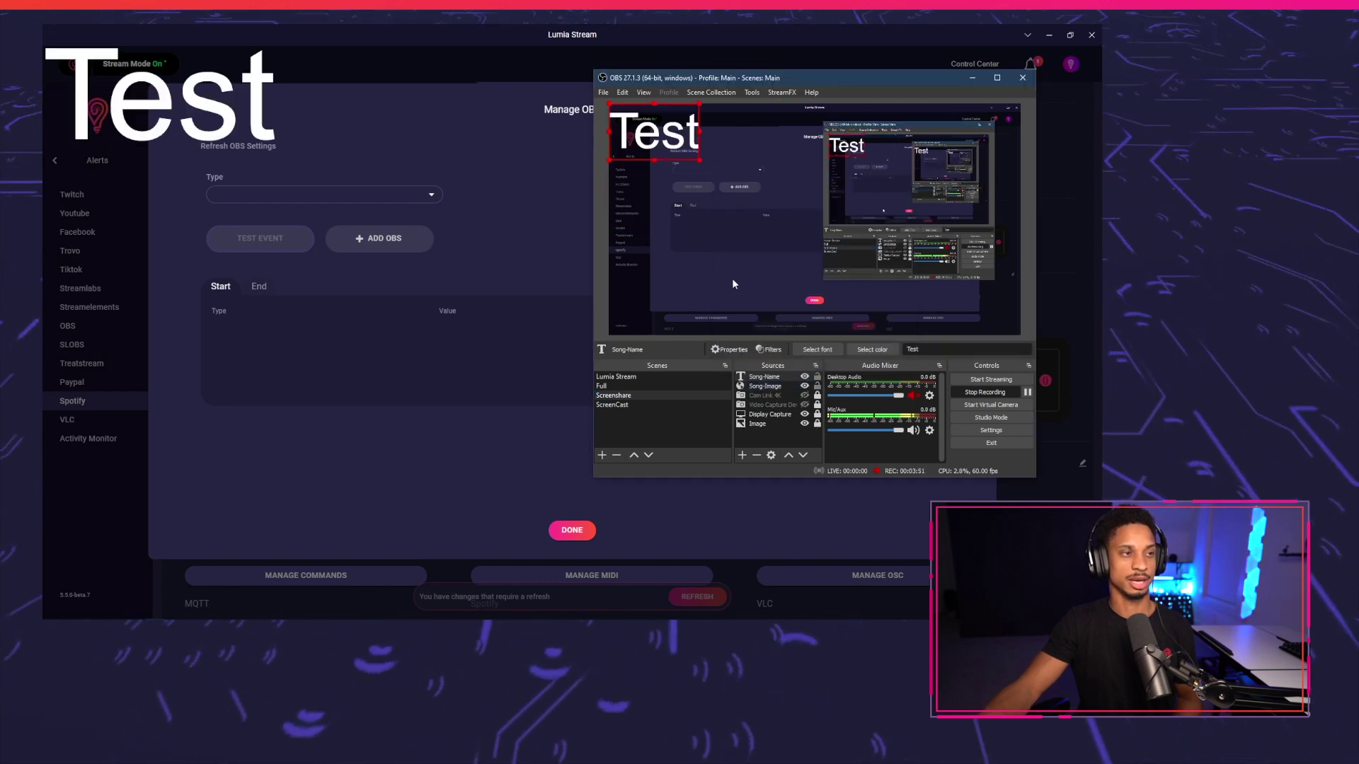
left_click_drag(661, 126, 655, 311)
left_click_drag(673, 178, 675, 234)
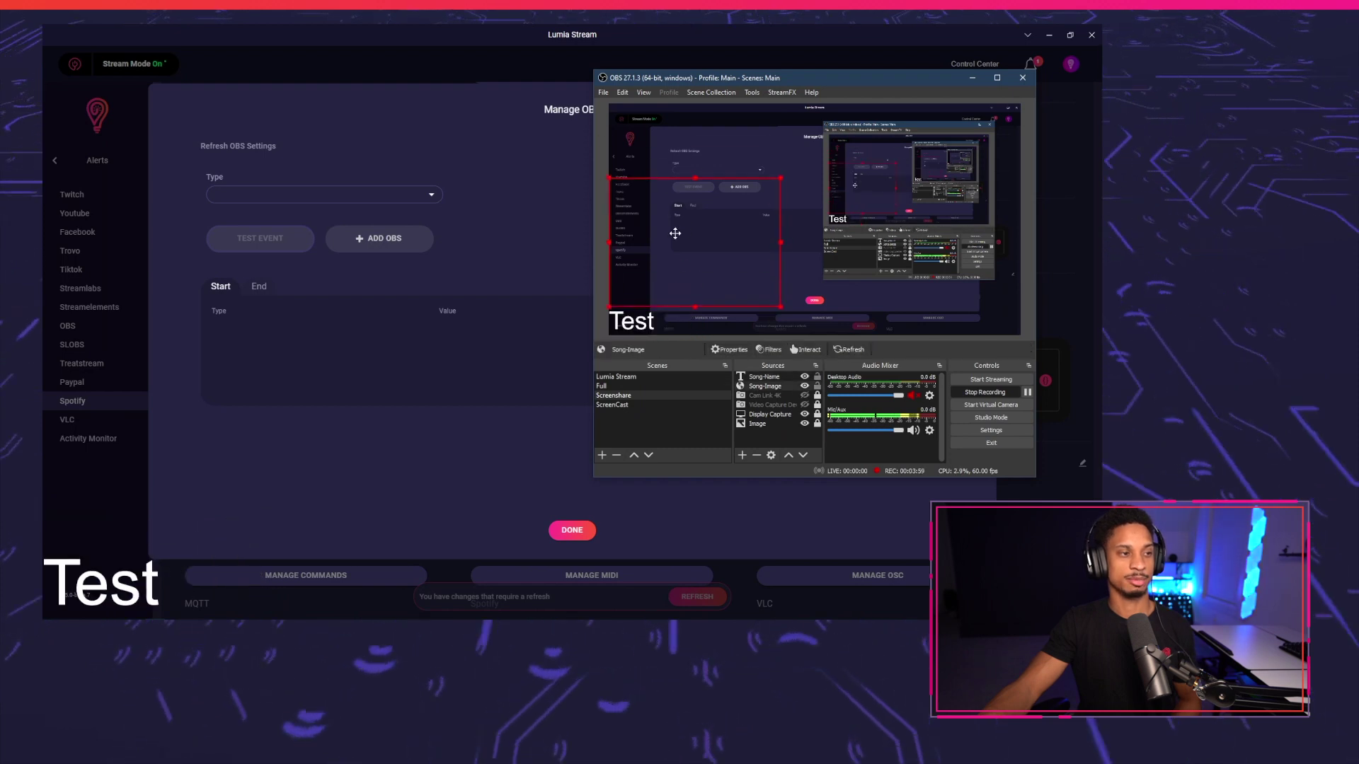
left_click_drag(779, 308, 668, 300)
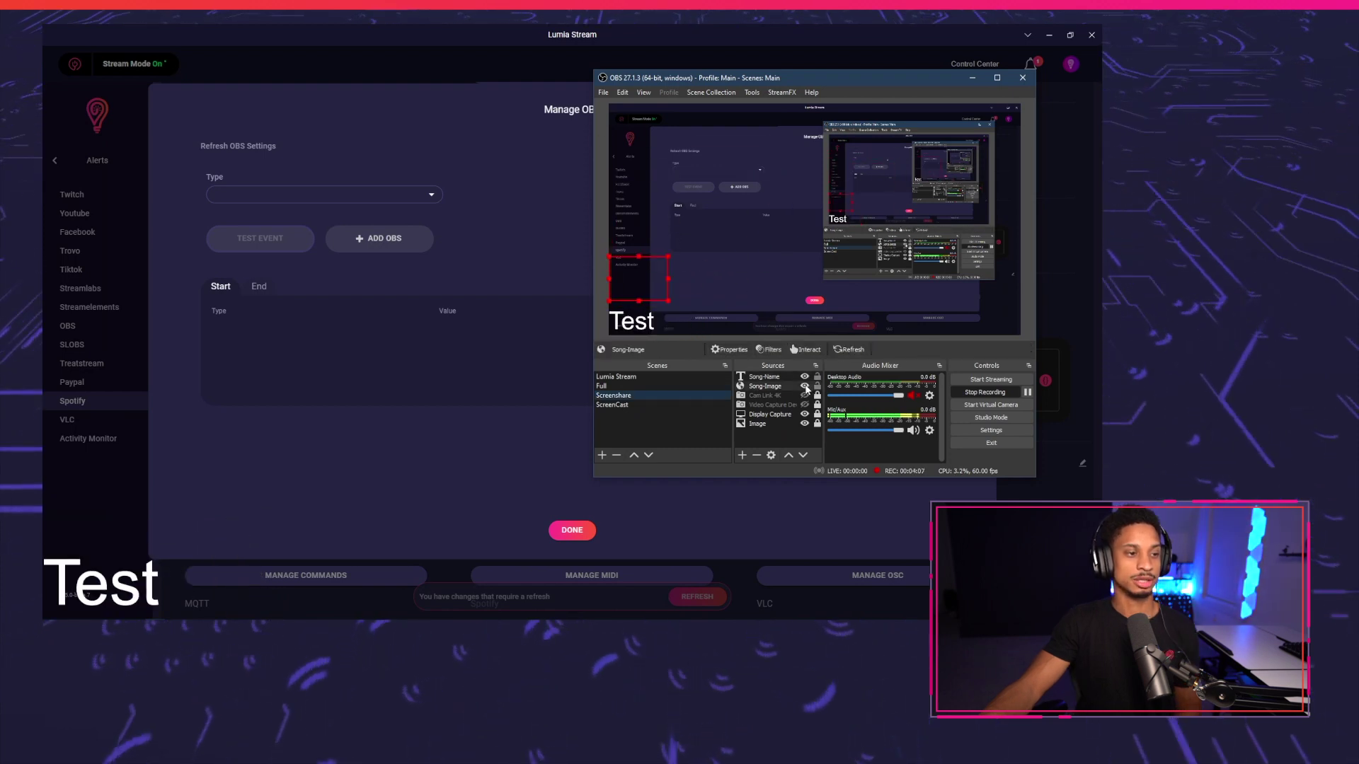
left_click(805, 378)
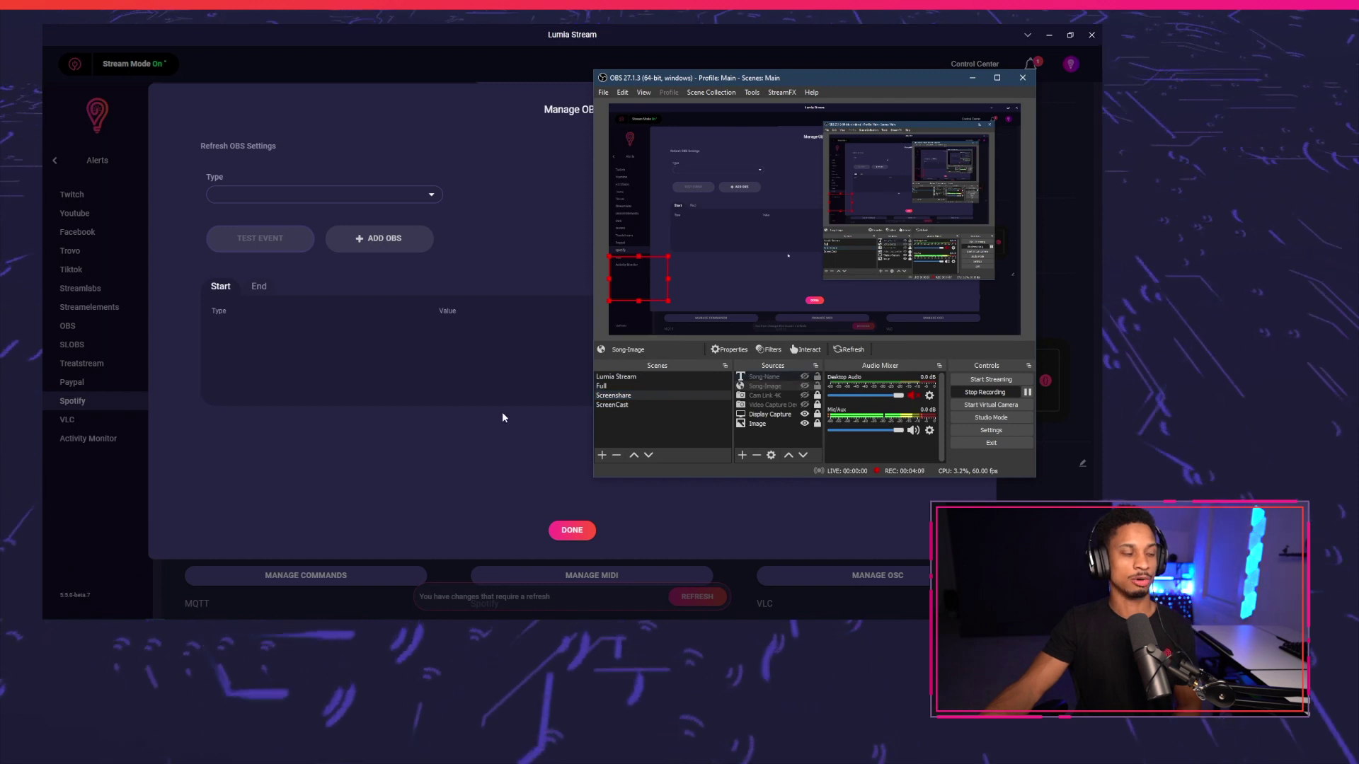
Add a Set Source URL action on Song-Image using {{spotify_now_playing_image}}.
left_click(500, 449)
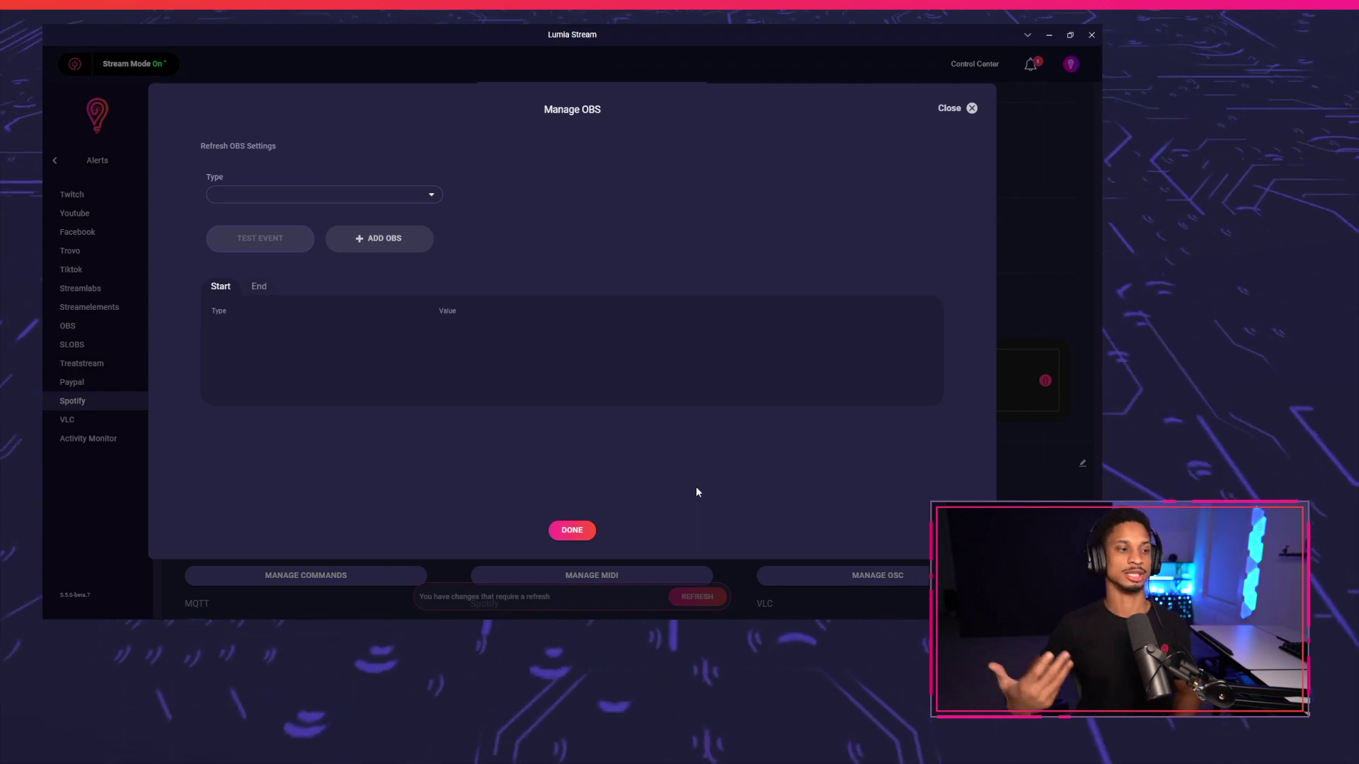
left_click(425, 194)
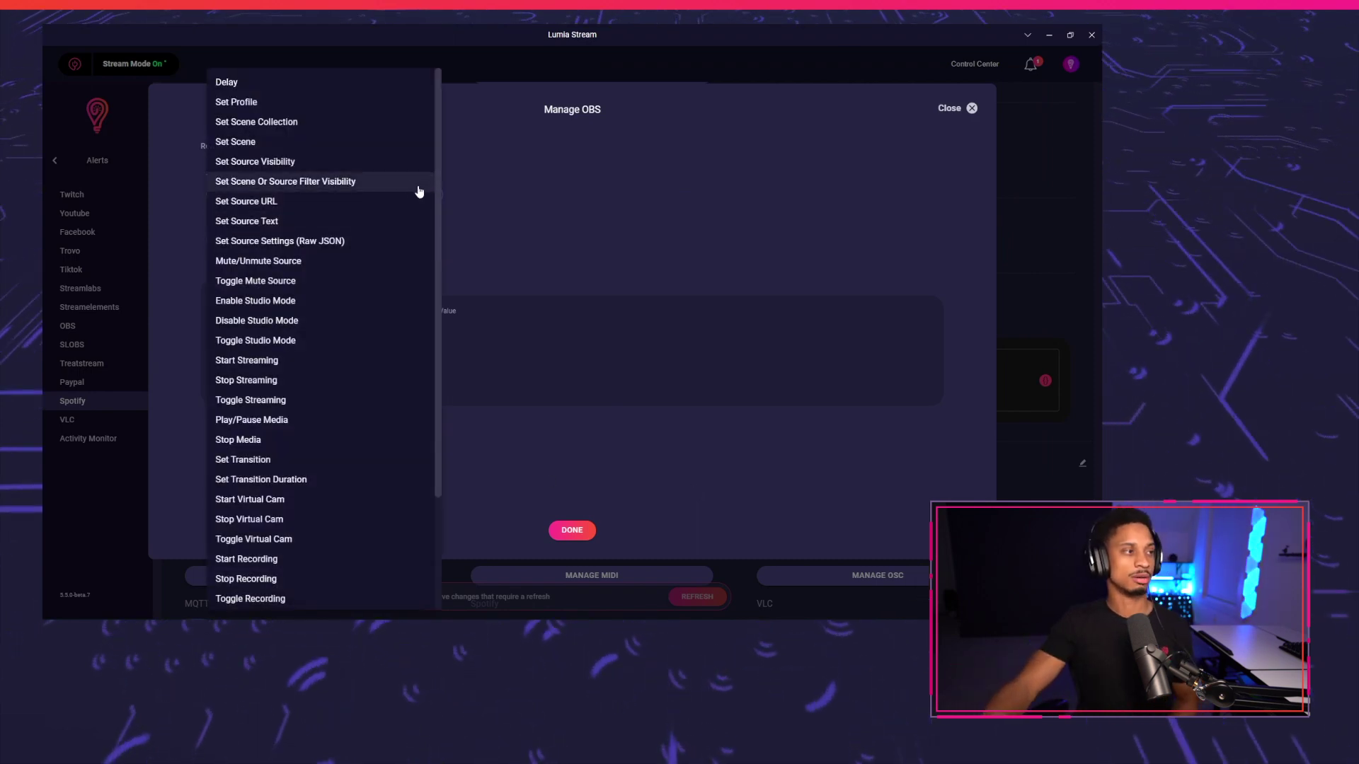
left_click(339, 202)
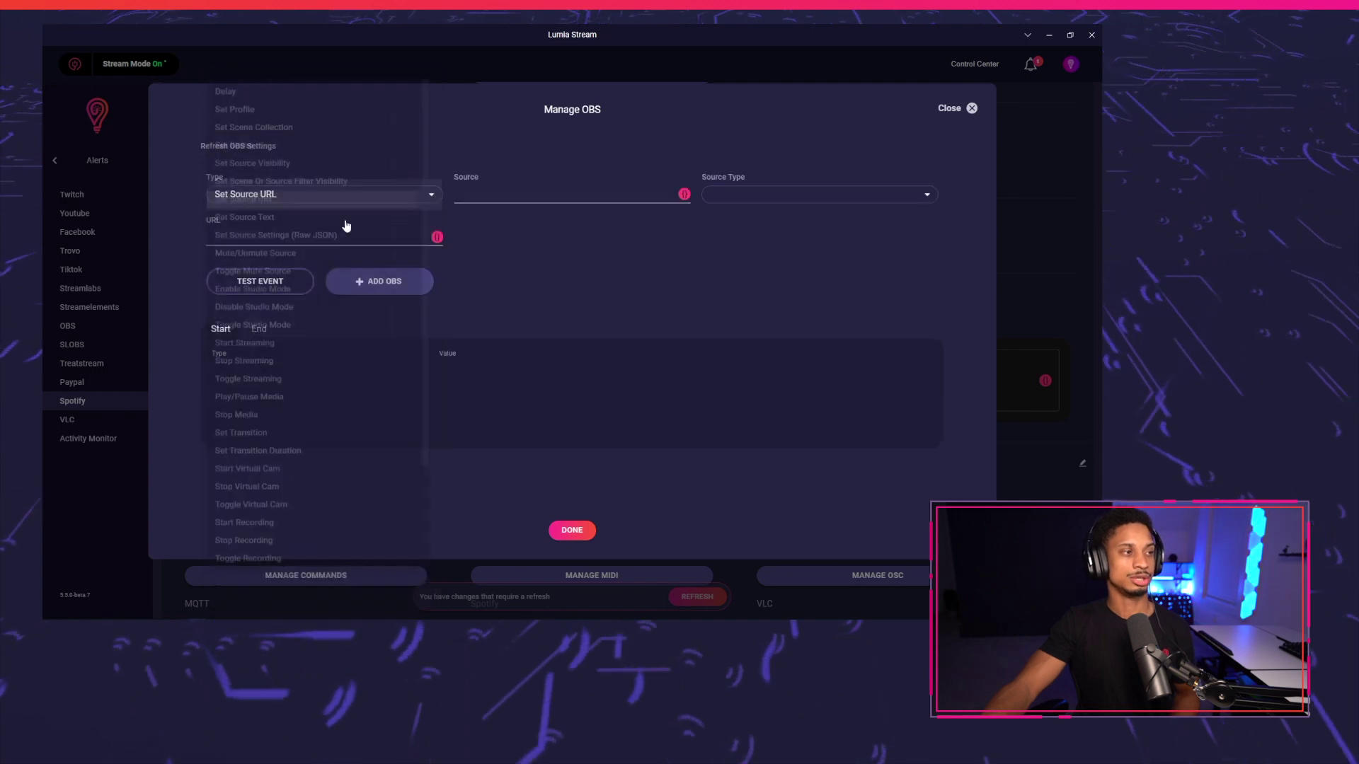
left_click(542, 198)
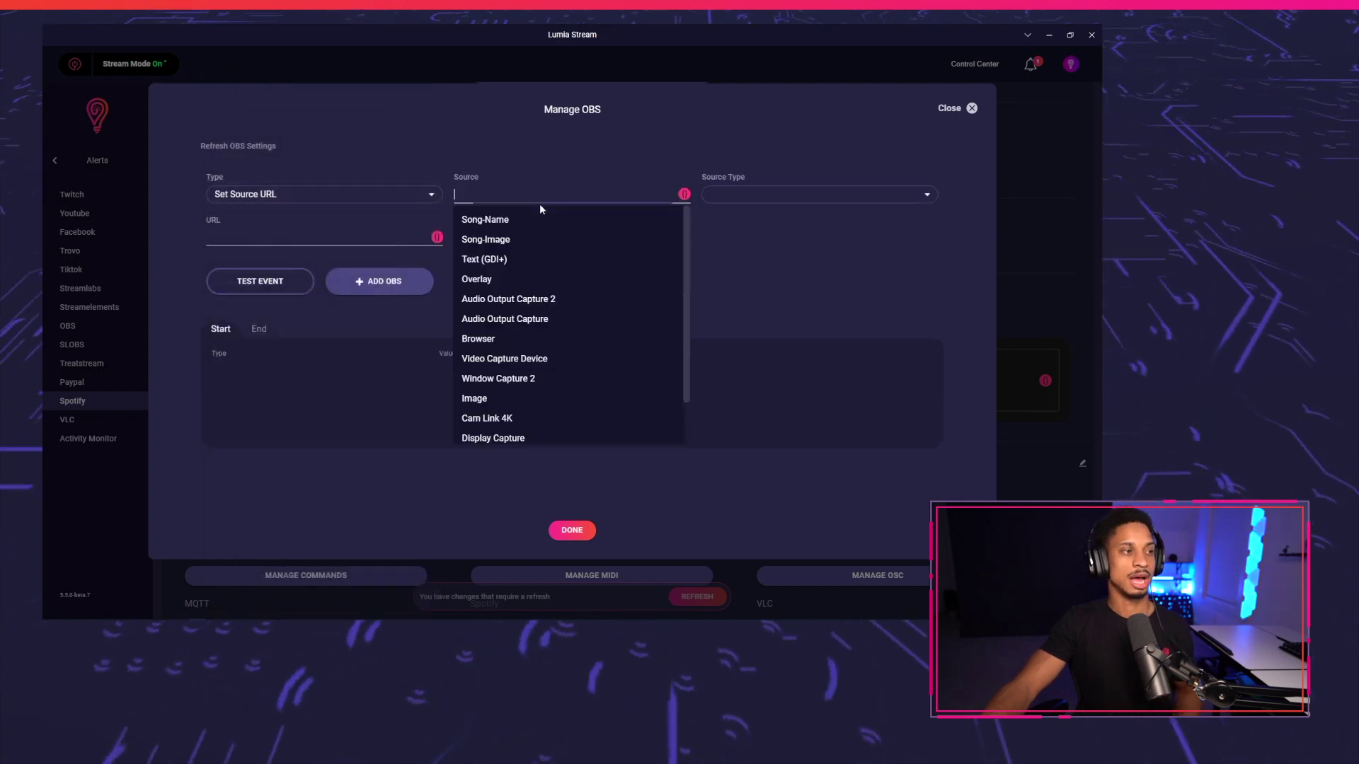
left_click(502, 241)
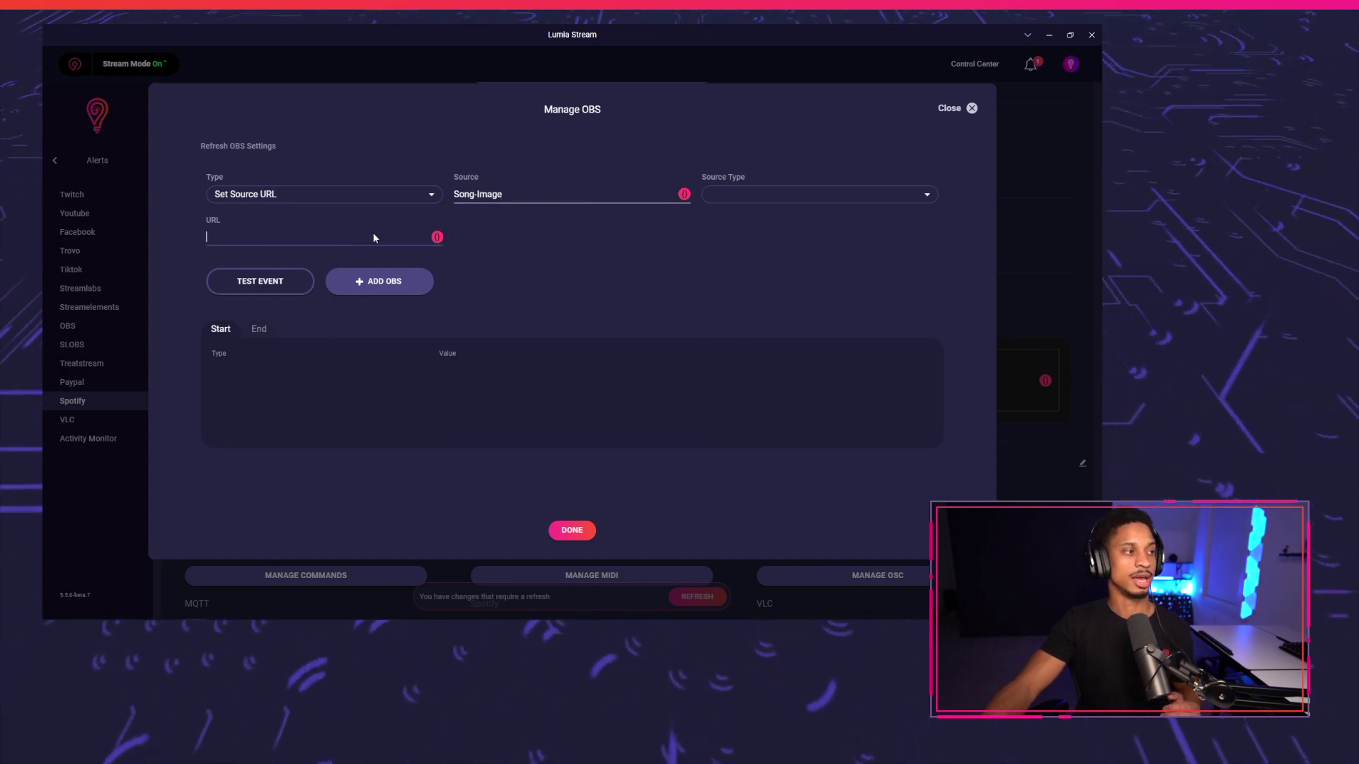
left_click(438, 240)
scroll(361, 337, "down", 8)
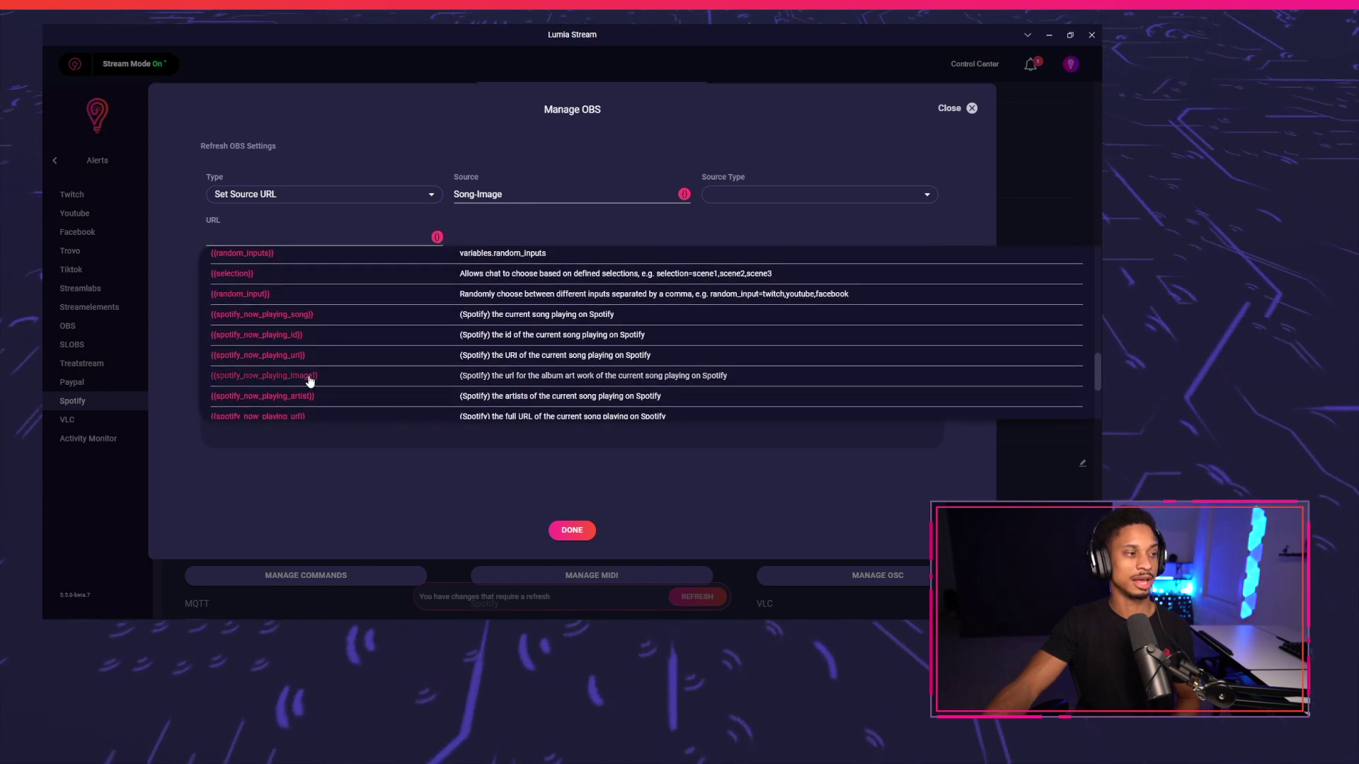
left_click(313, 376)
left_click(353, 282)
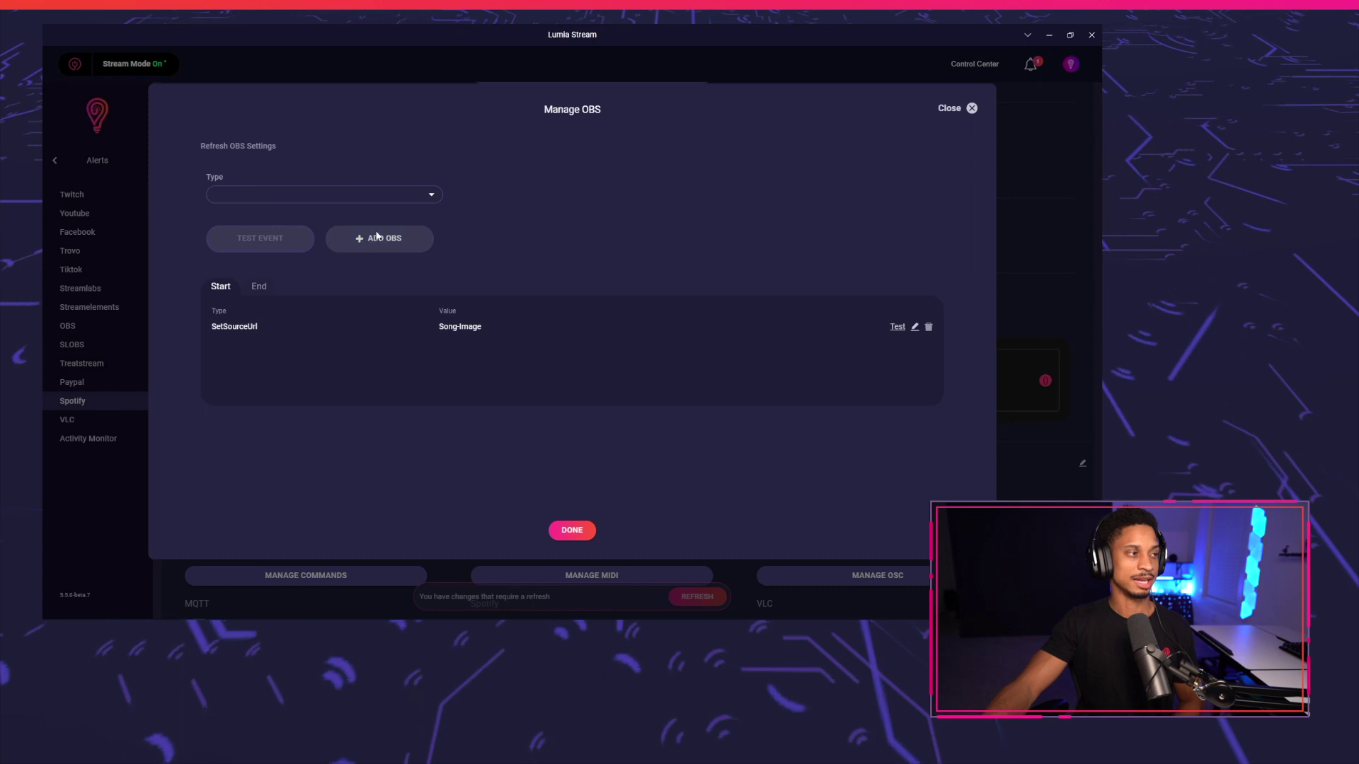
Add a Set Source Text action on Song-Name using {{spotify_now_playing_song}}.
left_click(366, 201)
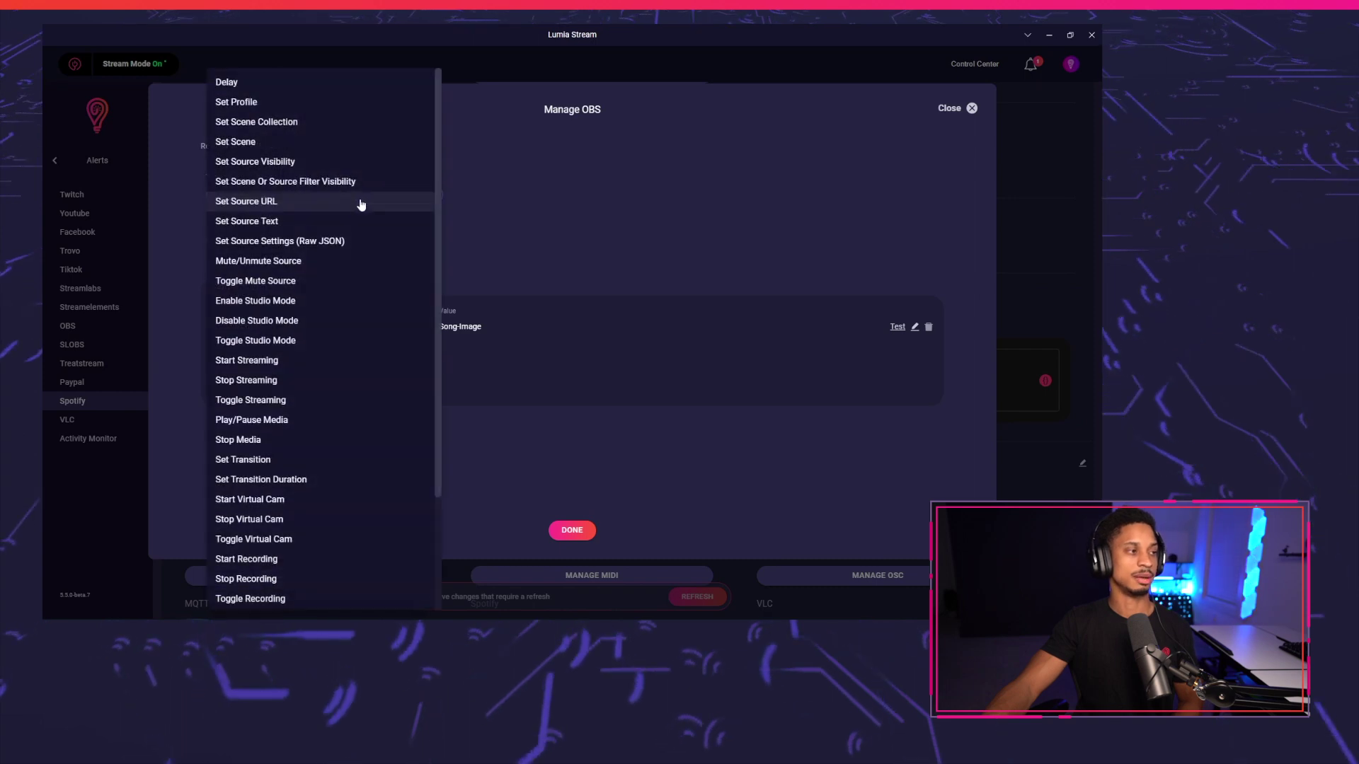
left_click(328, 225)
left_click(491, 194)
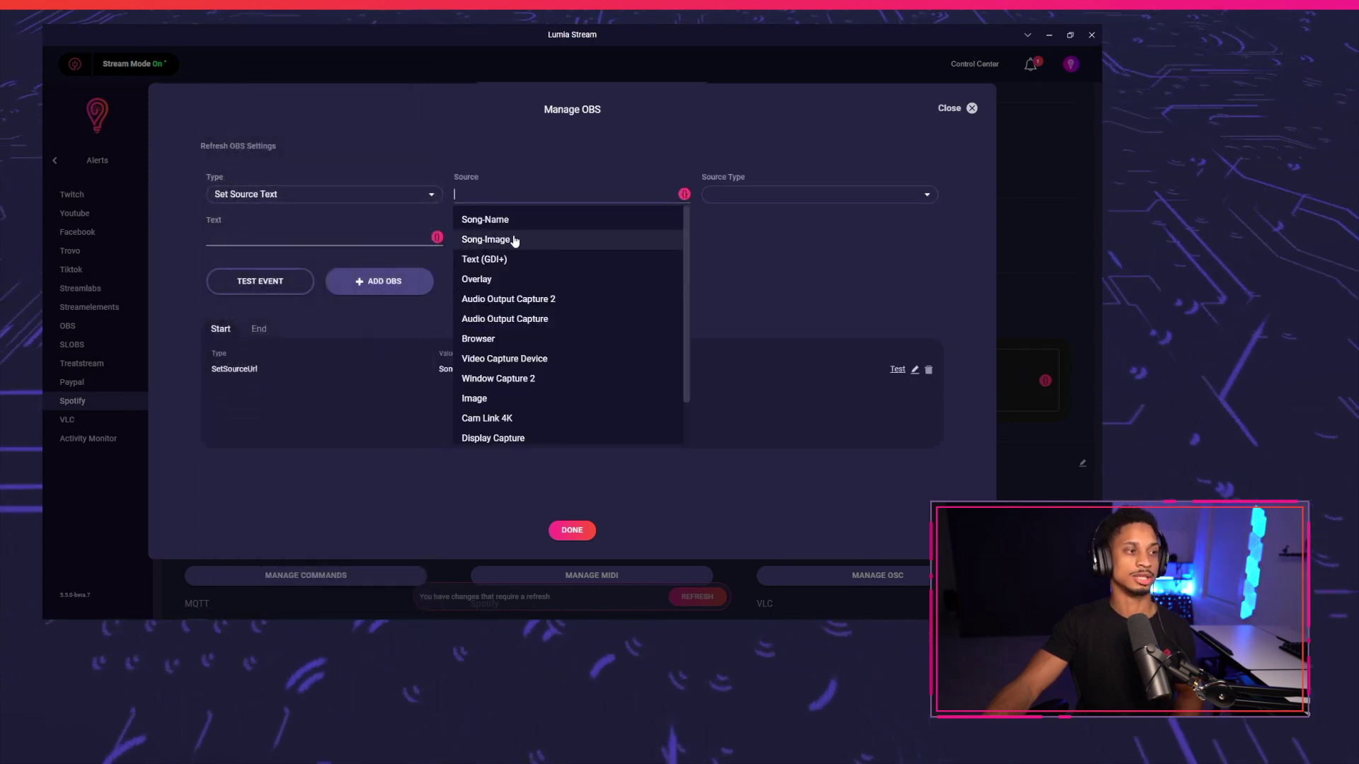
left_click(504, 221)
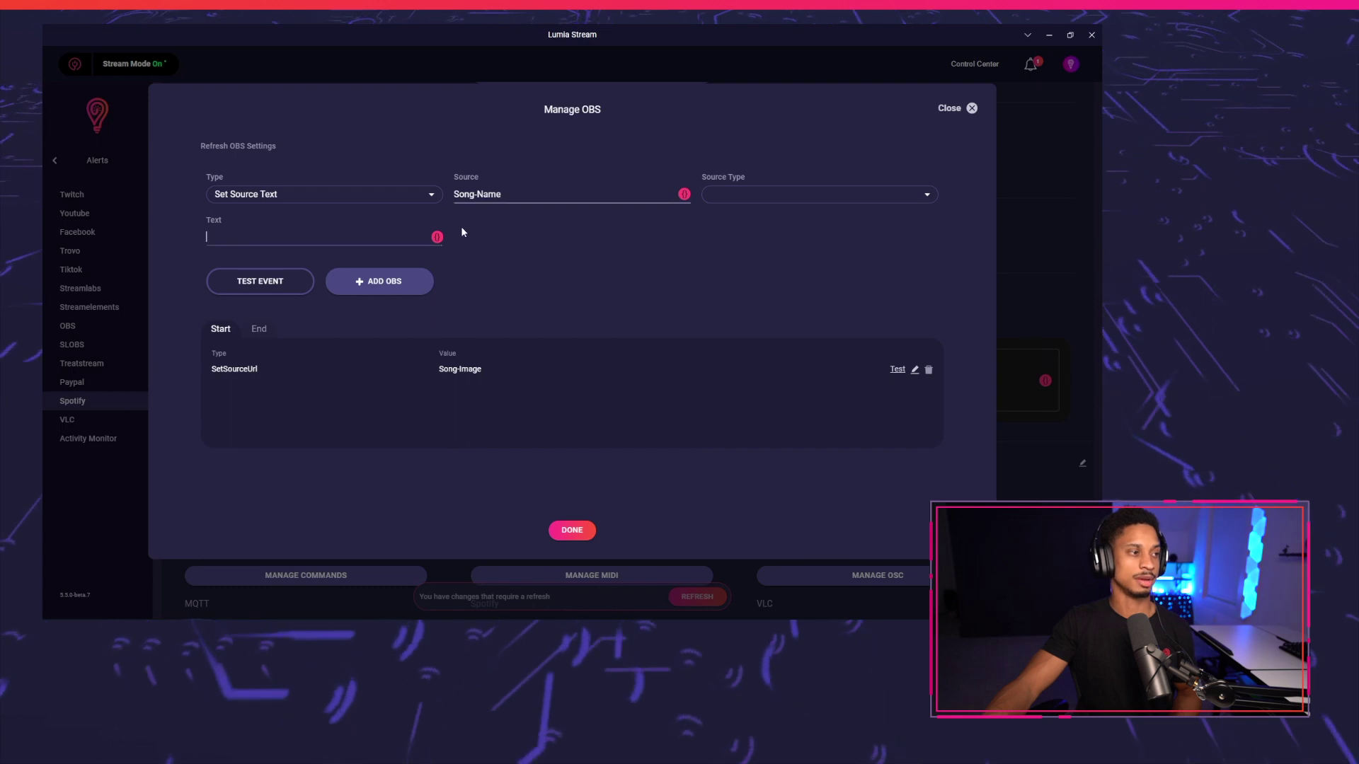
left_click(437, 237)
scroll(342, 332, "down", 5)
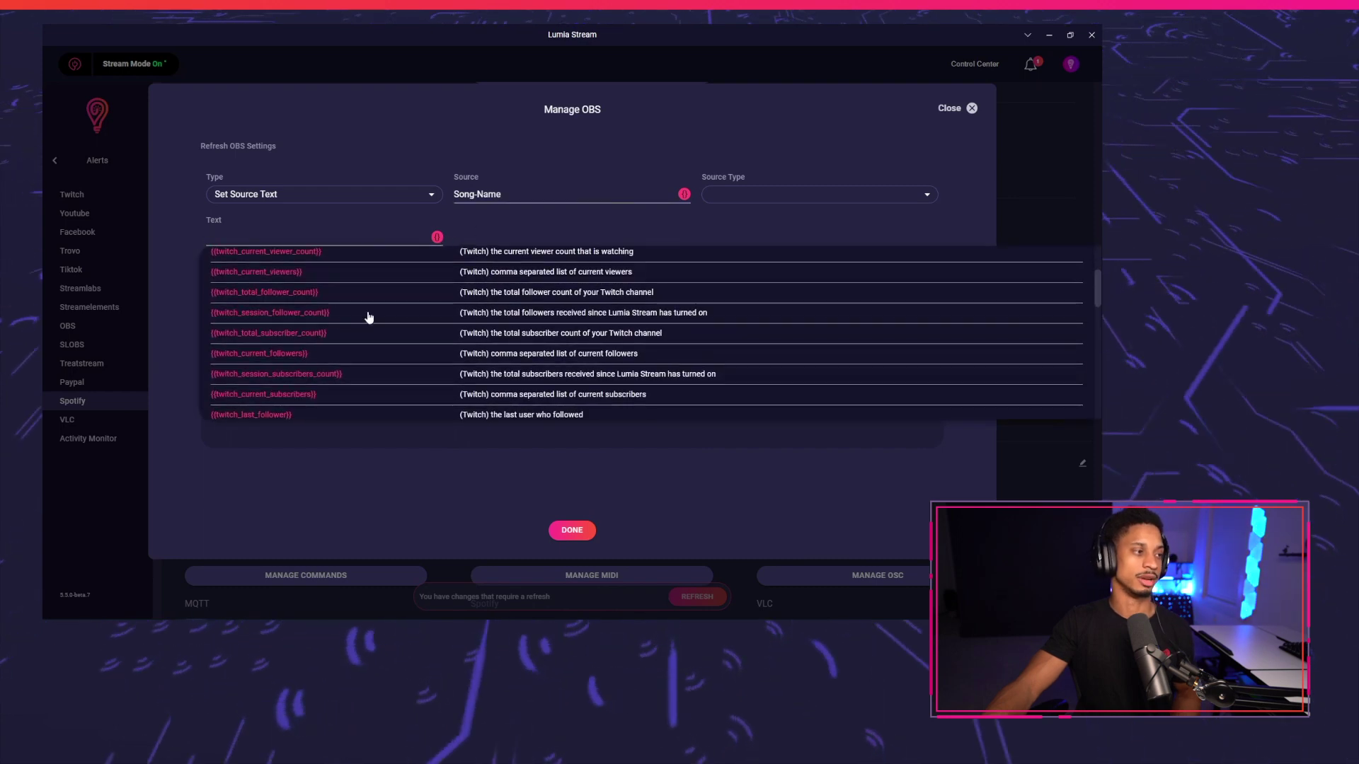
left_click(308, 316)
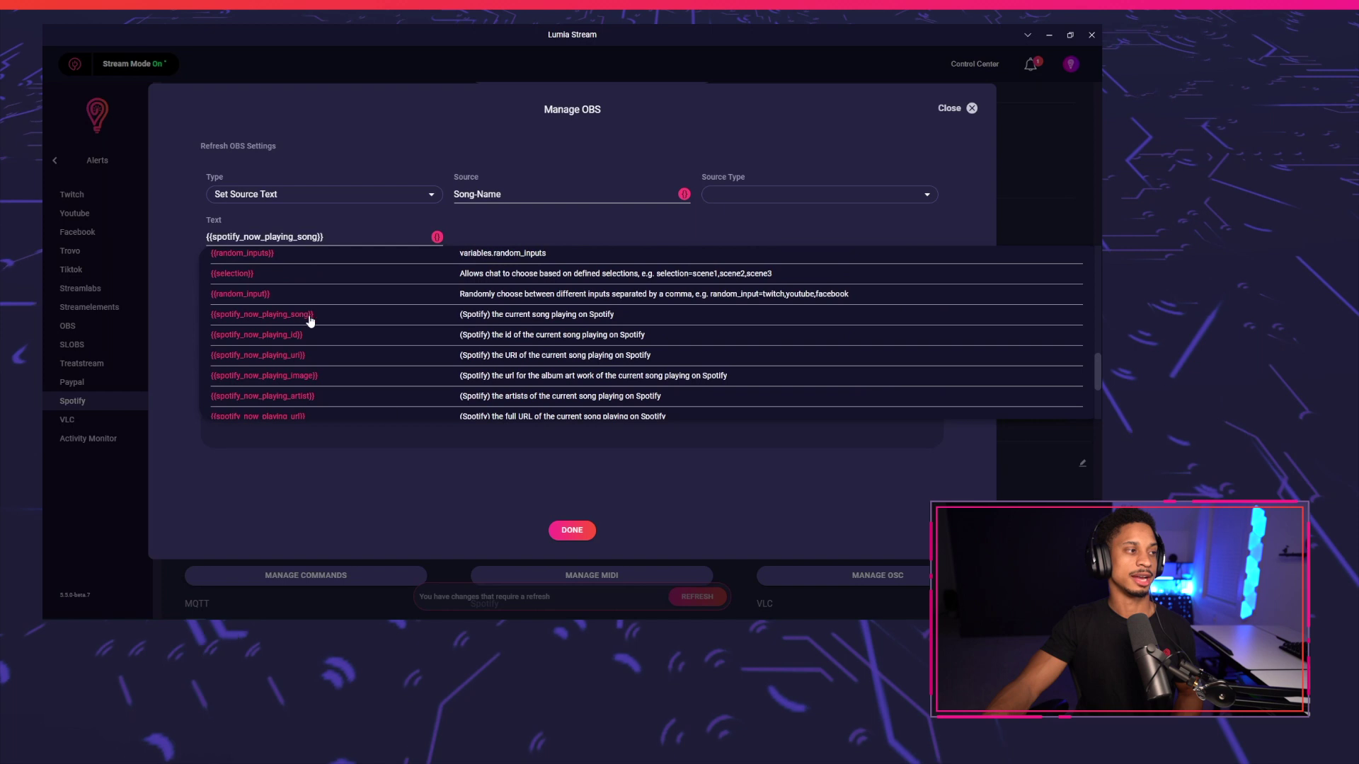
left_click(387, 480)
left_click(373, 282)
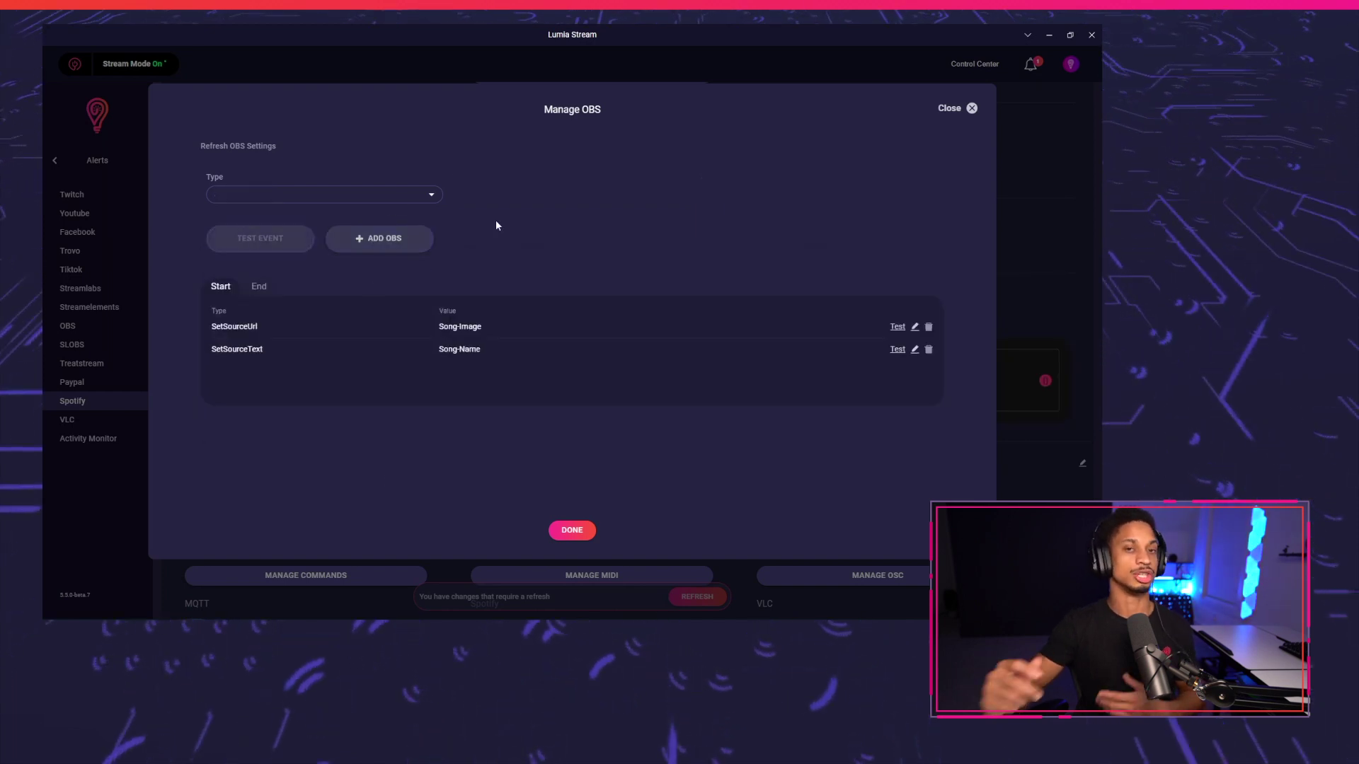
Add a Set Source Visibility action showing Song-Image in the Screenshare scene.
left_click(399, 196)
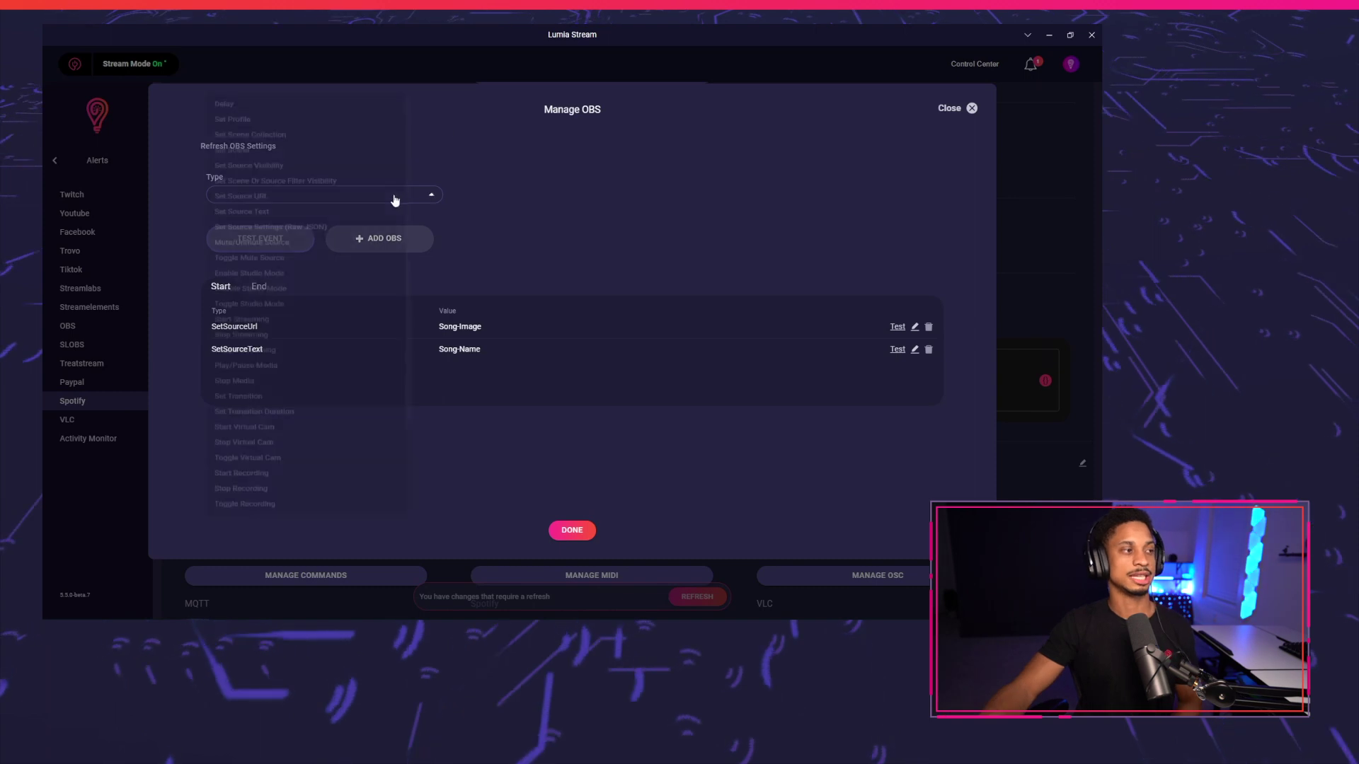
left_click(283, 161)
left_click(545, 185)
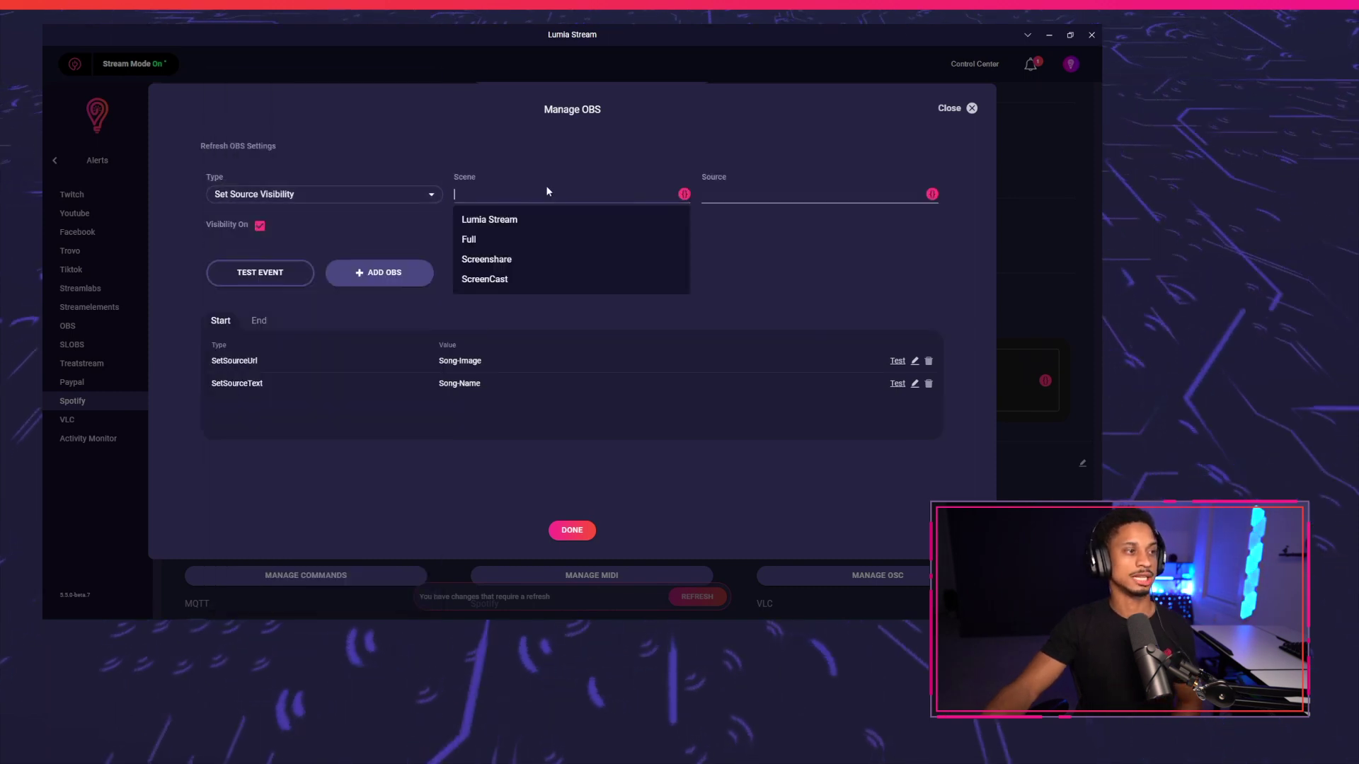
left_click(514, 260)
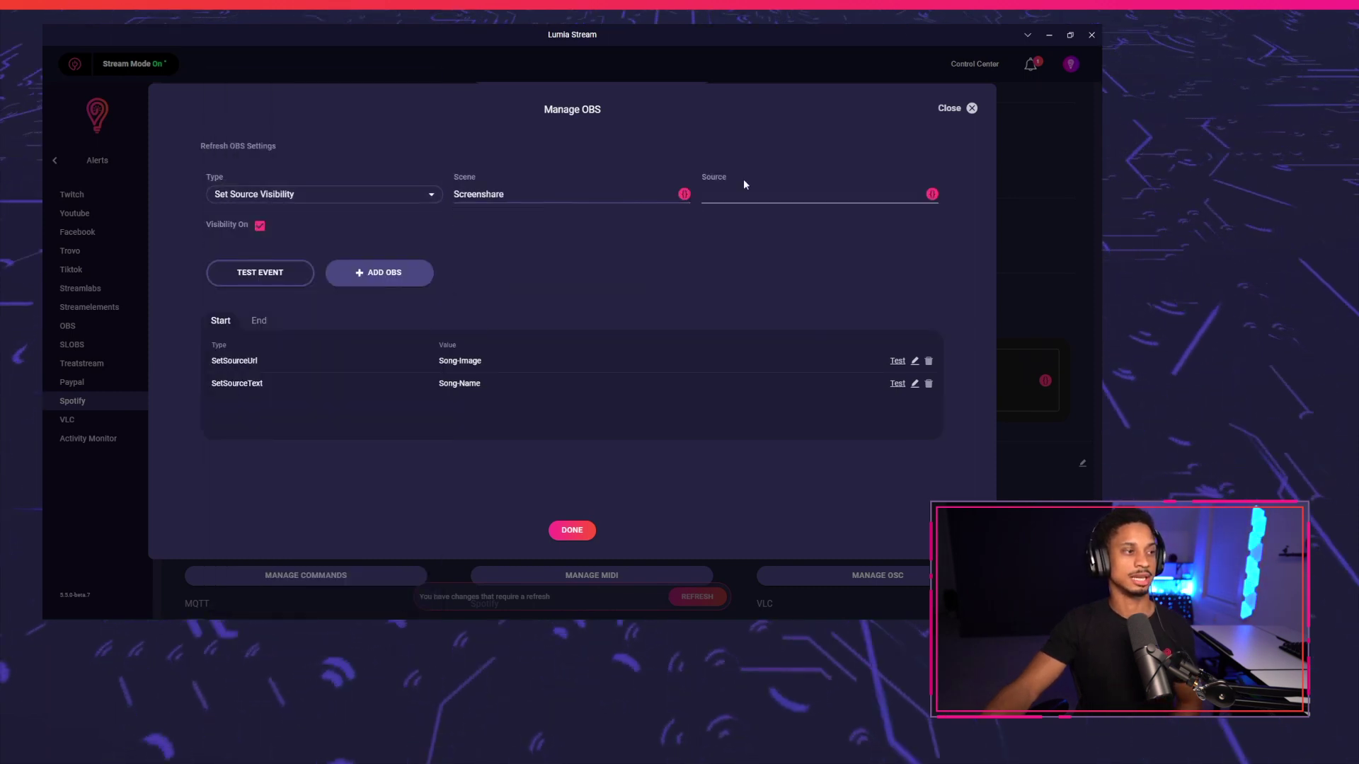
left_click(759, 191)
left_click(729, 237)
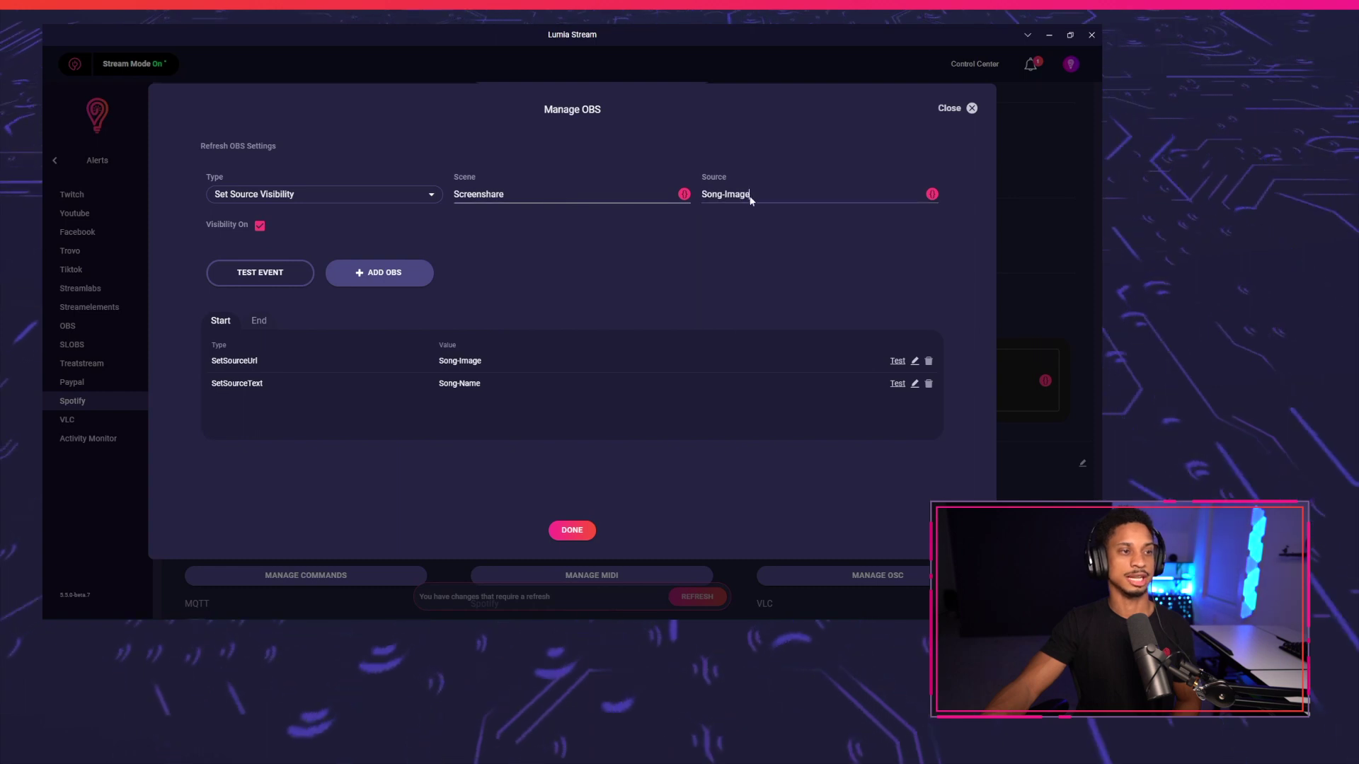
left_click(346, 269)
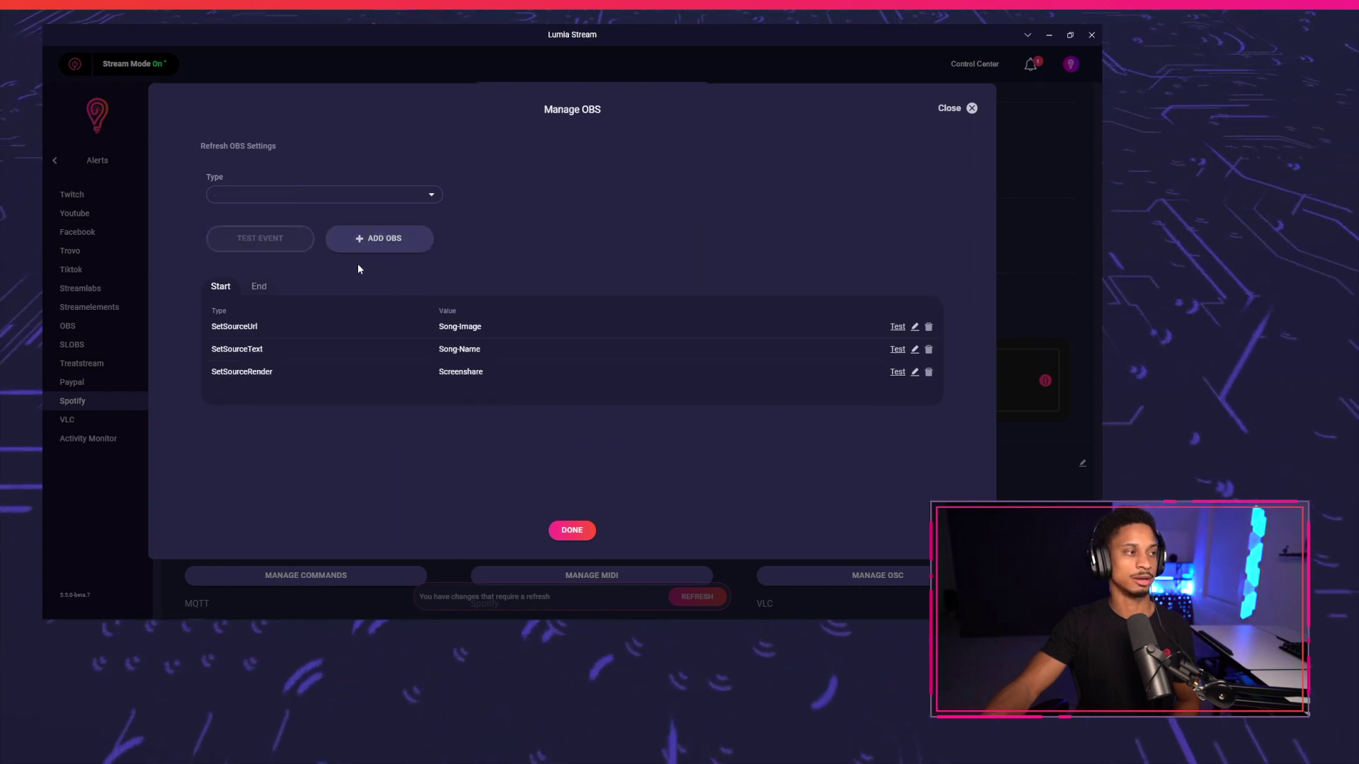
Add a second Screenshare action of type Set Scene Or Source Filter Visibility.
left_click(329, 192)
left_click(368, 182)
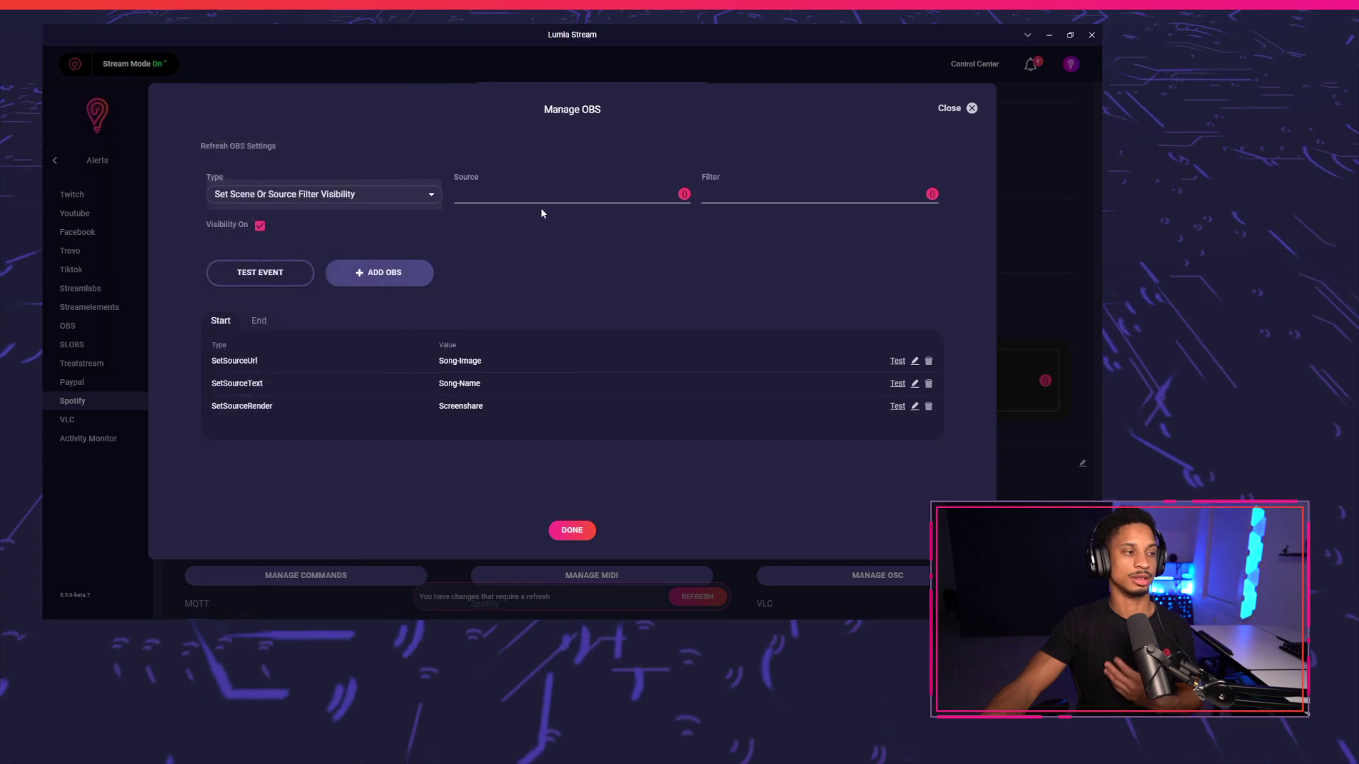
left_click(379, 273)
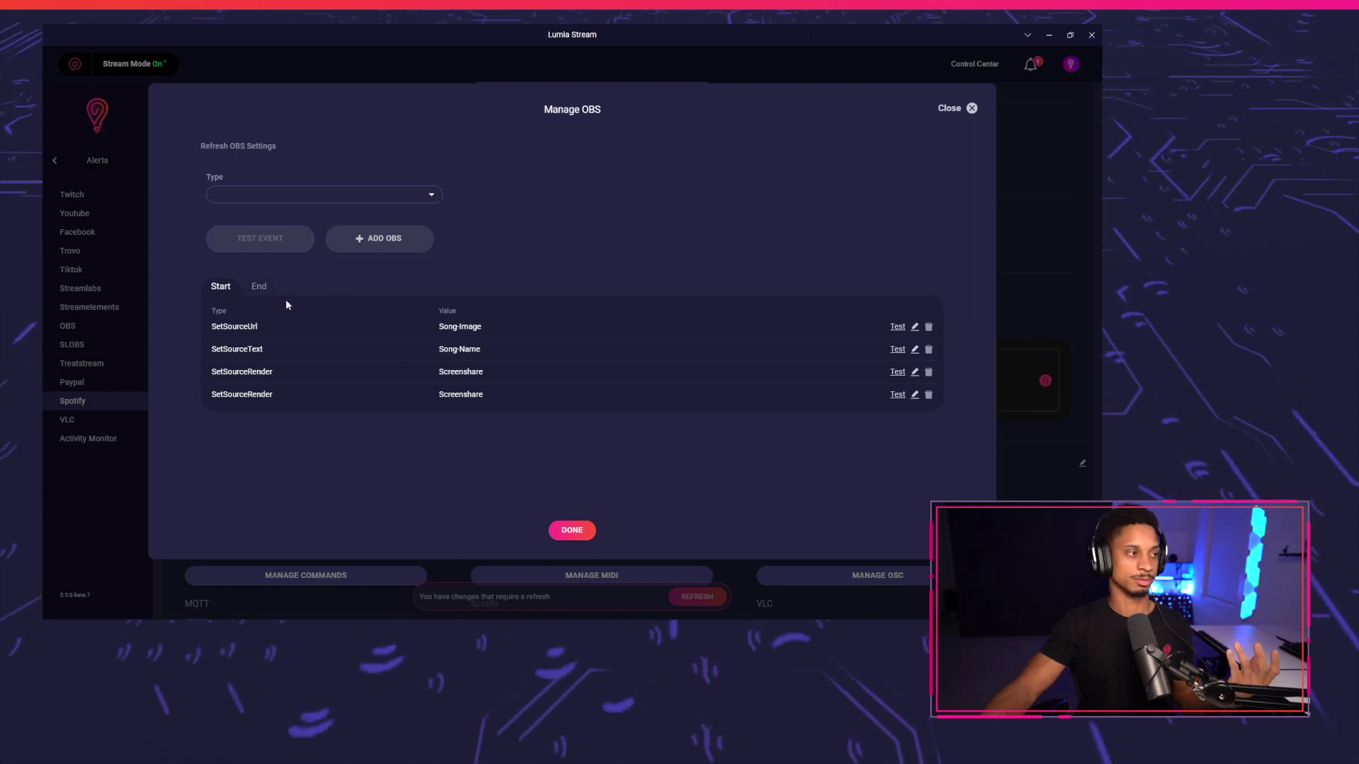
Add an End action hiding Song-Image in the Screenshare scene.
left_click(257, 289)
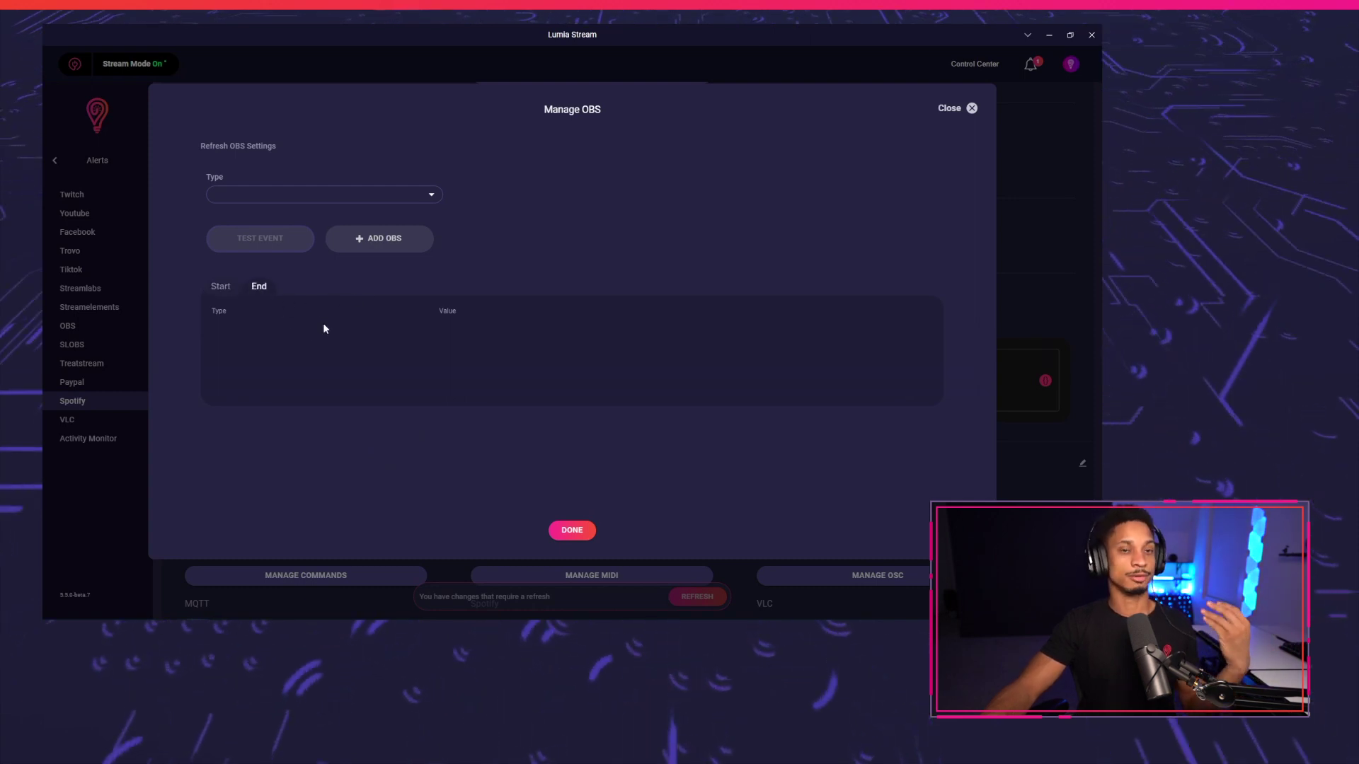
left_click(337, 195)
left_click(320, 167)
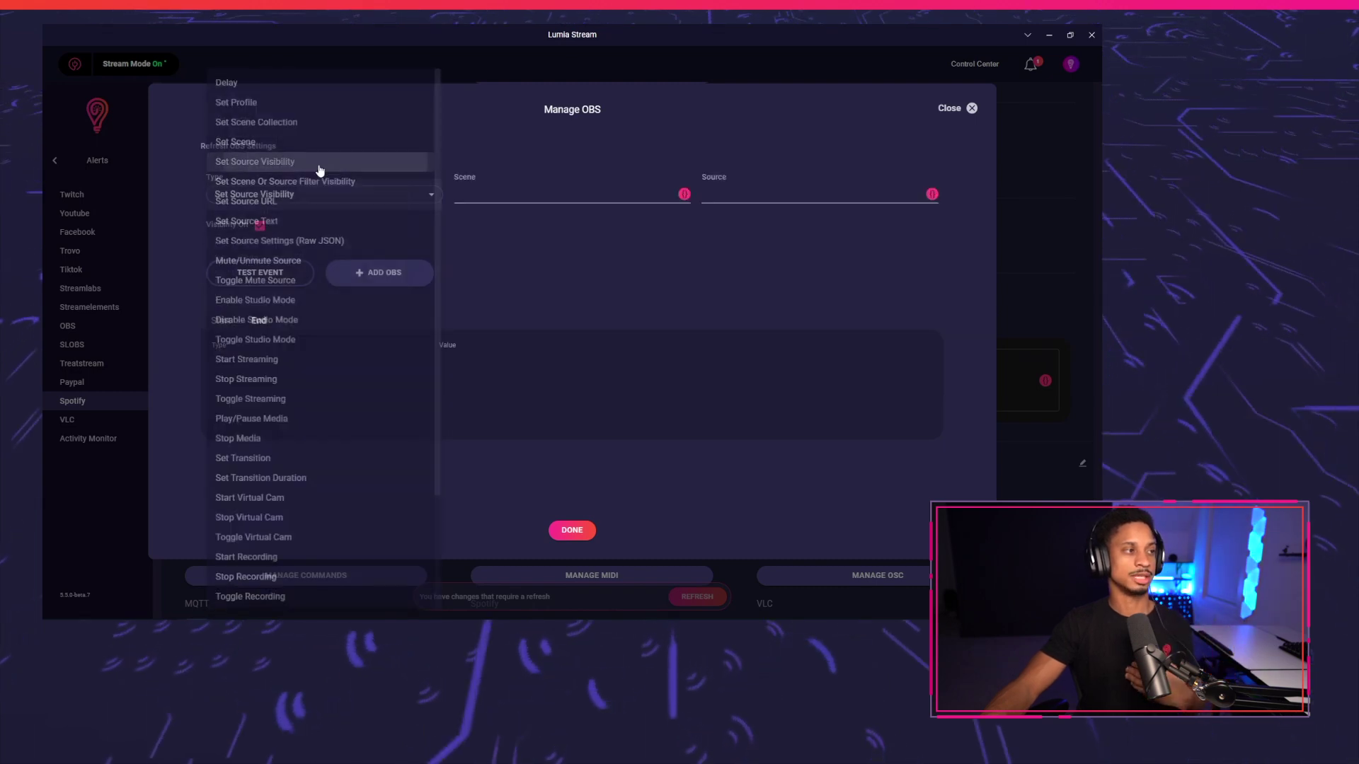
left_click(486, 188)
left_click(489, 264)
left_click(789, 195)
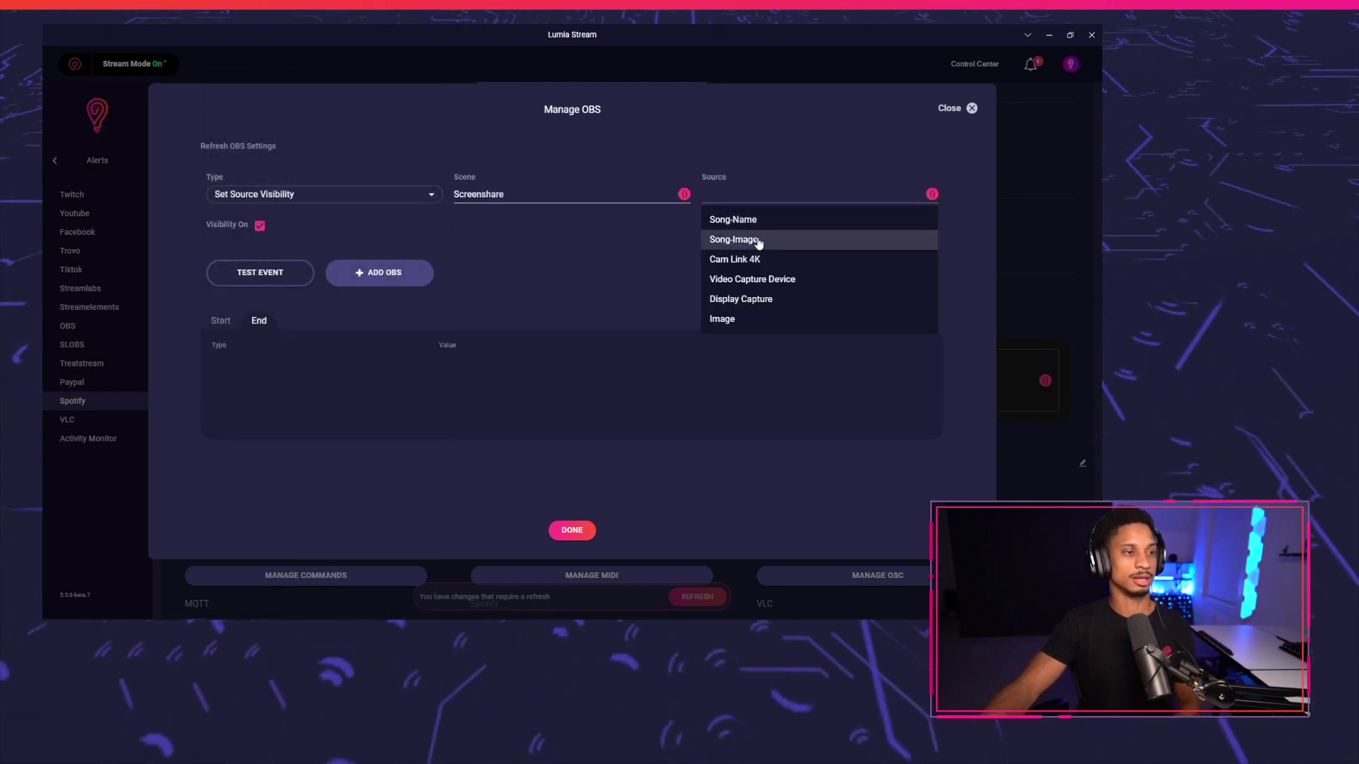
left_click(757, 241)
left_click(261, 226)
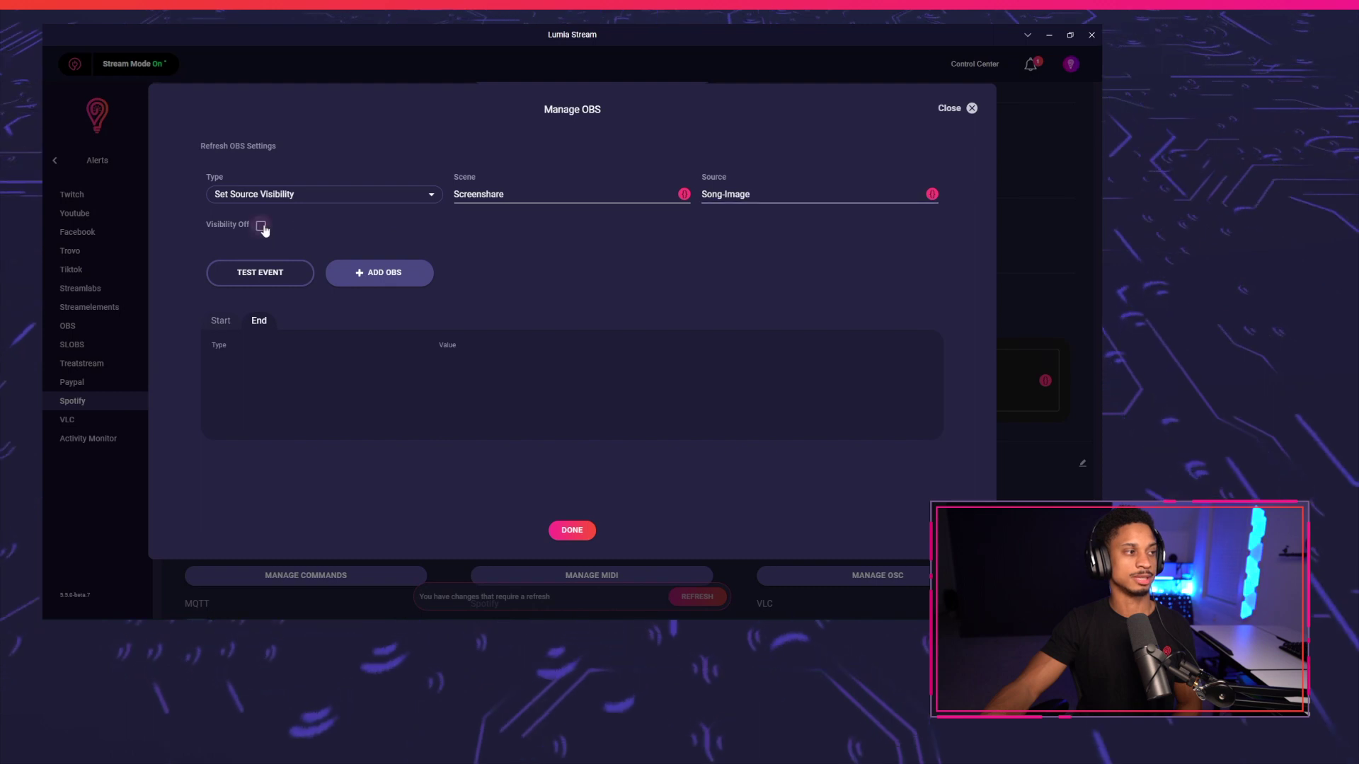
left_click(334, 272)
Add a second Screenshare hide action on End, review the Start list, and finish with Done.
left_click(499, 198)
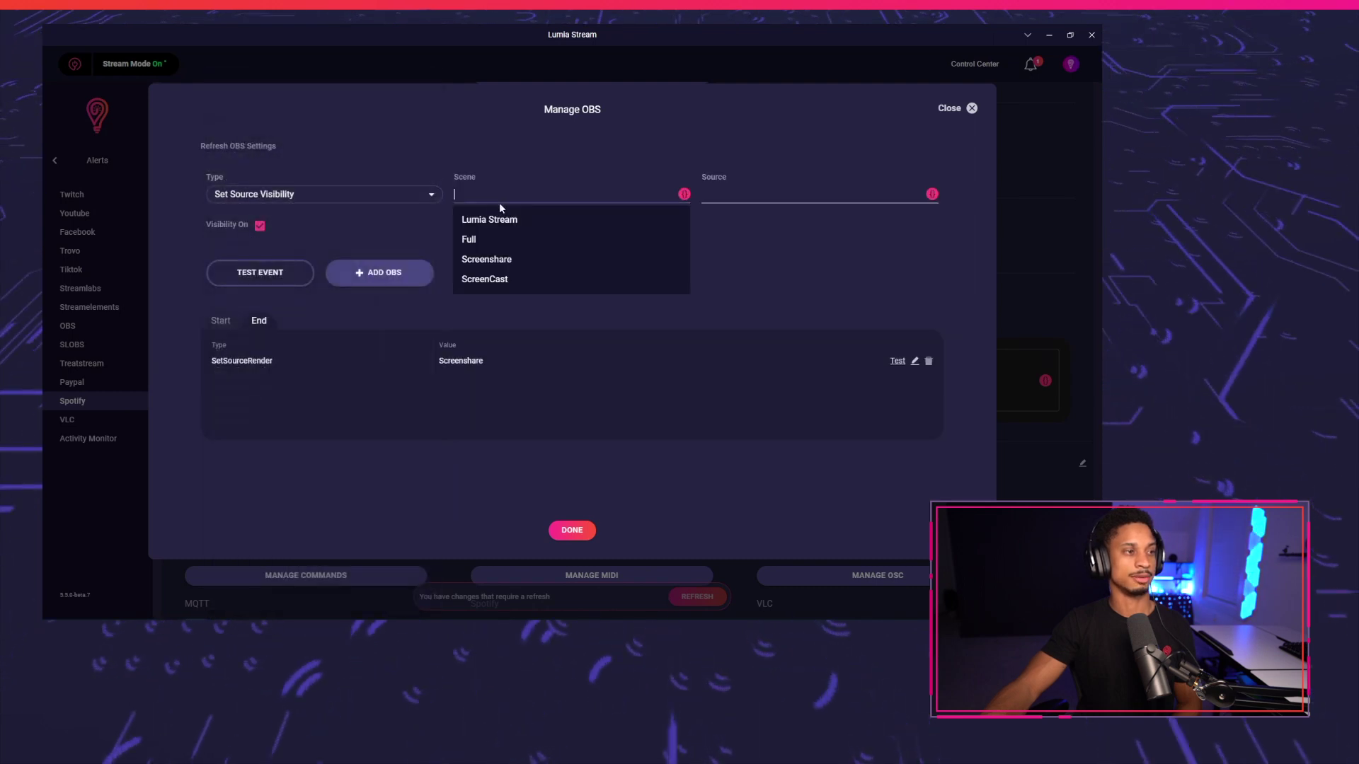
left_click(515, 259)
left_click(380, 272)
left_click(223, 286)
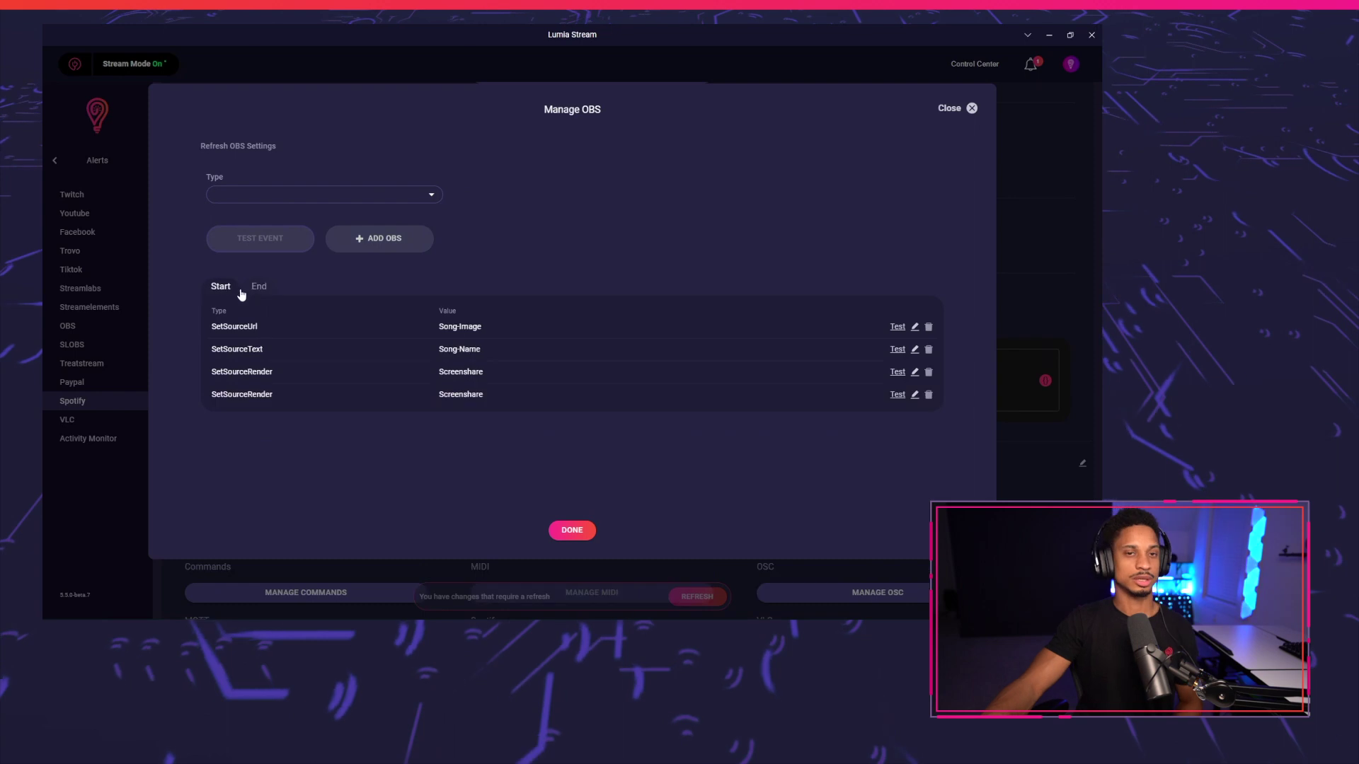
left_click(573, 530)
scroll(571, 466, "down", 2)
Apply the pending changes with Refresh, then skip Spotify to the next song, Lumia Land.
scroll(559, 324, "up", 6)
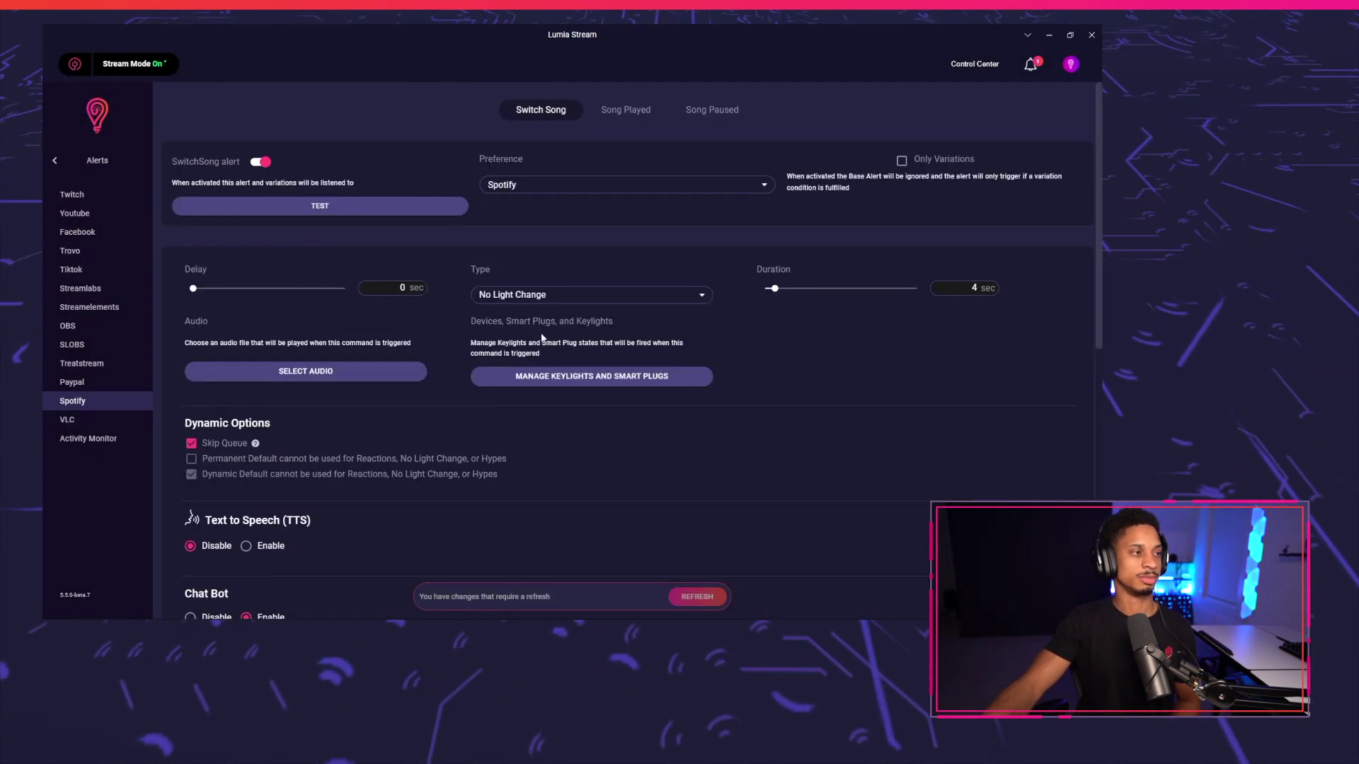
left_click(710, 599)
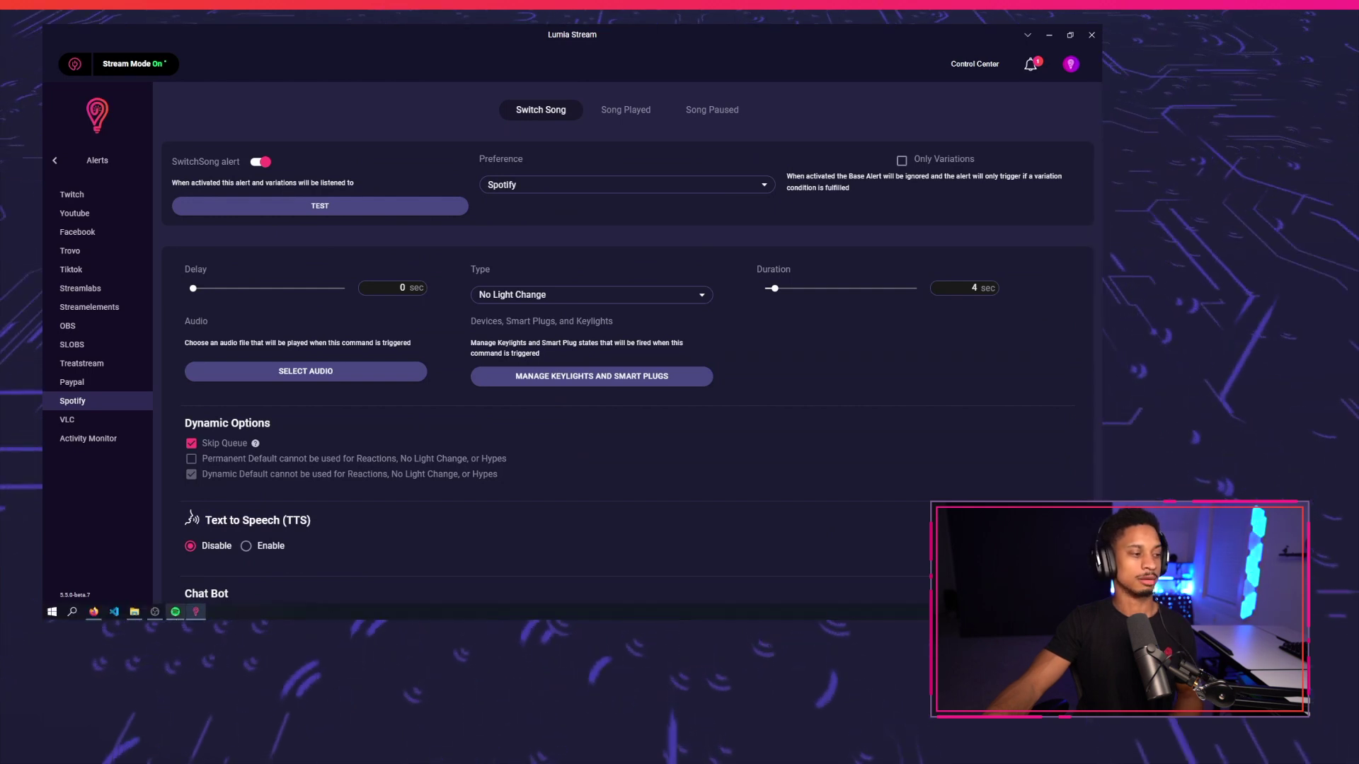
left_click(175, 612)
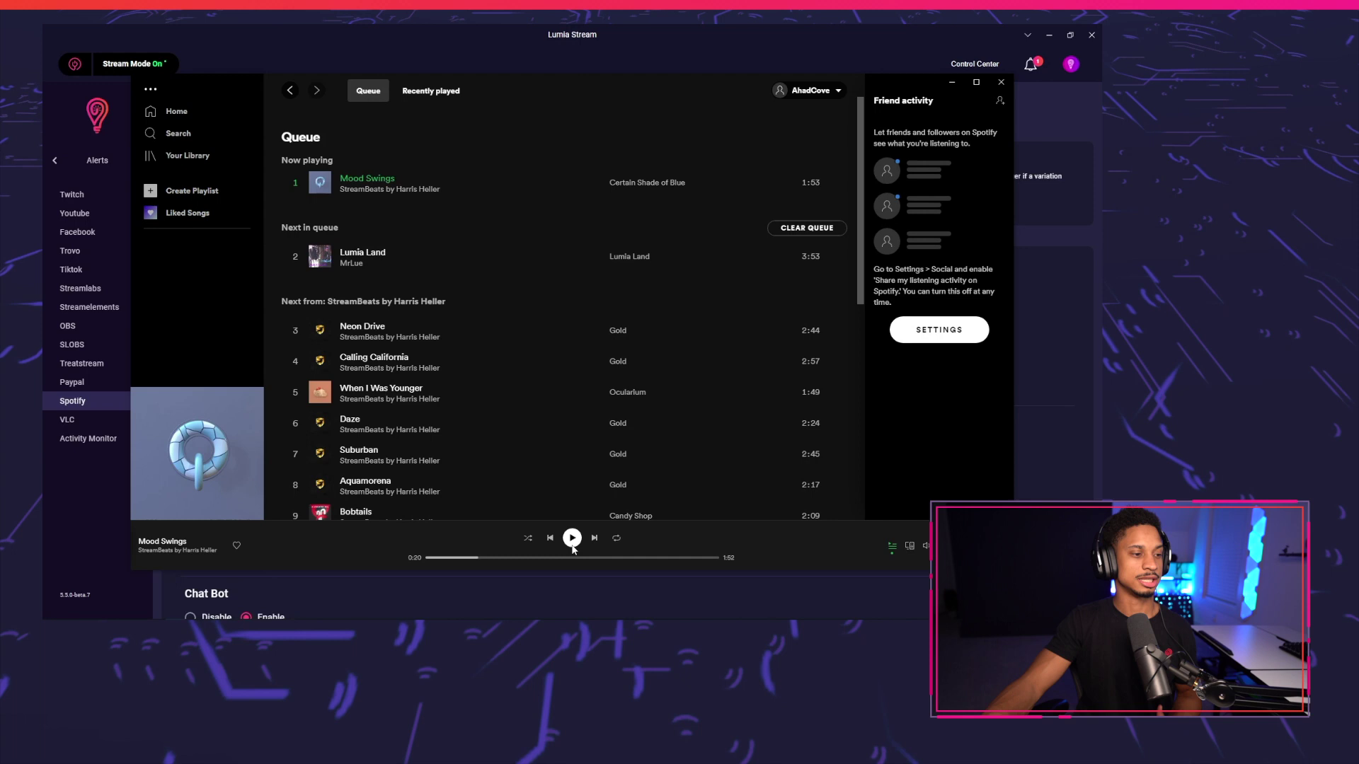
left_click(595, 538)
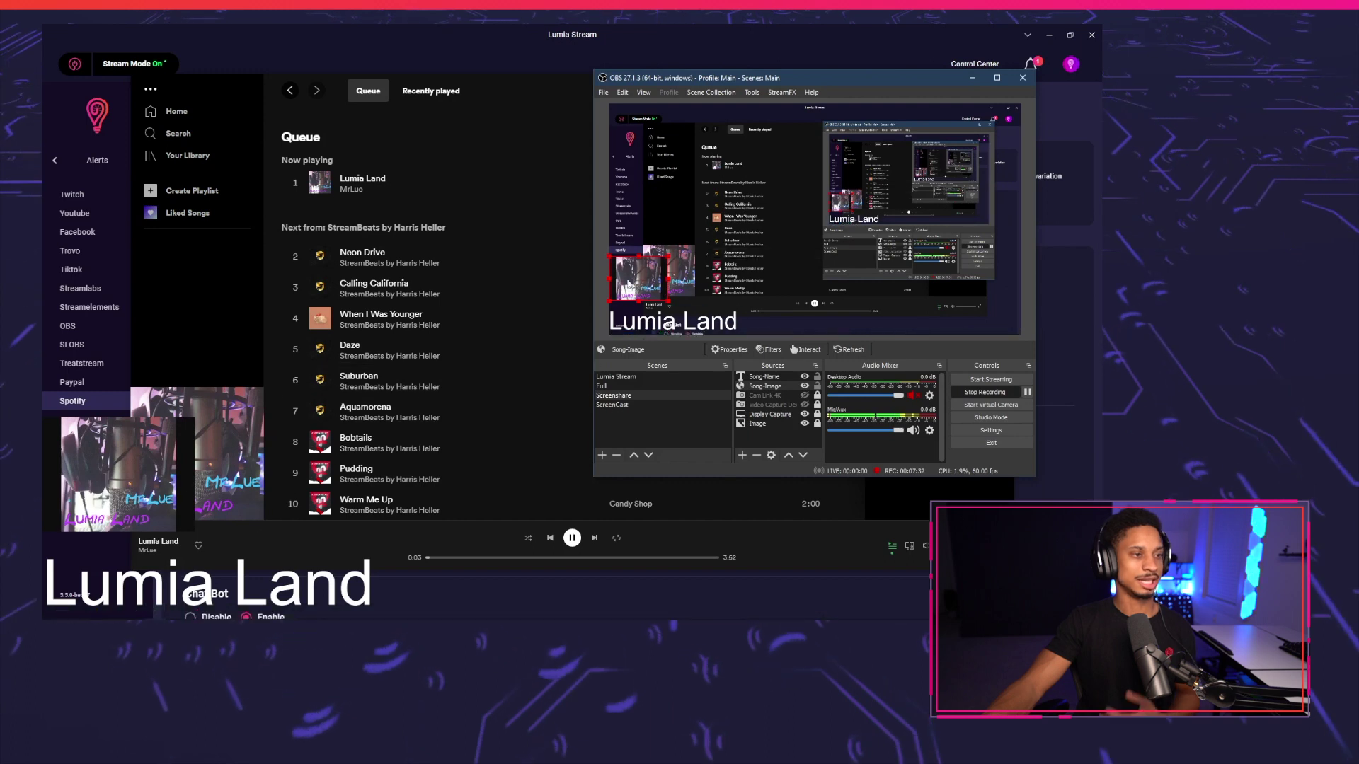
left_click(631, 597)
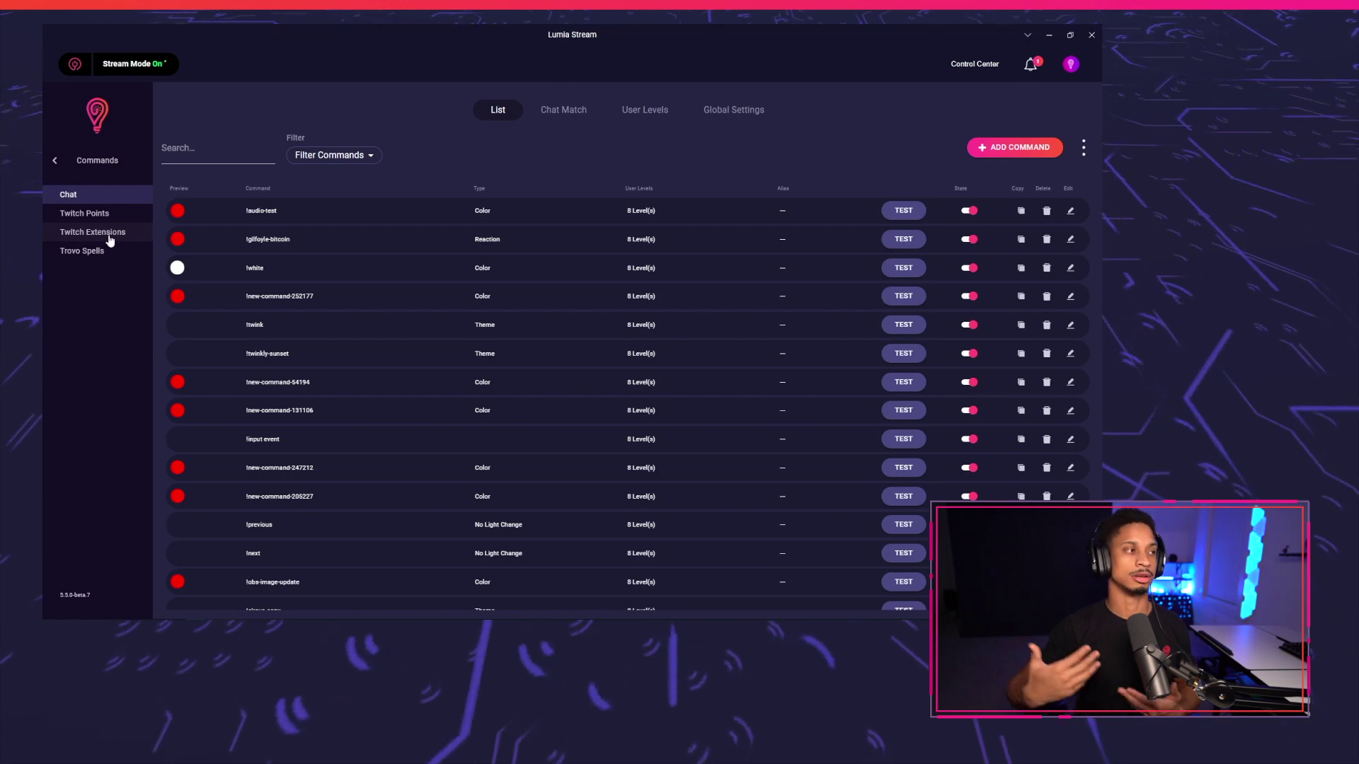
Add a Twitch Points command 'song-request' with No Light Change that requires the viewer to enter a message.
left_click(106, 213)
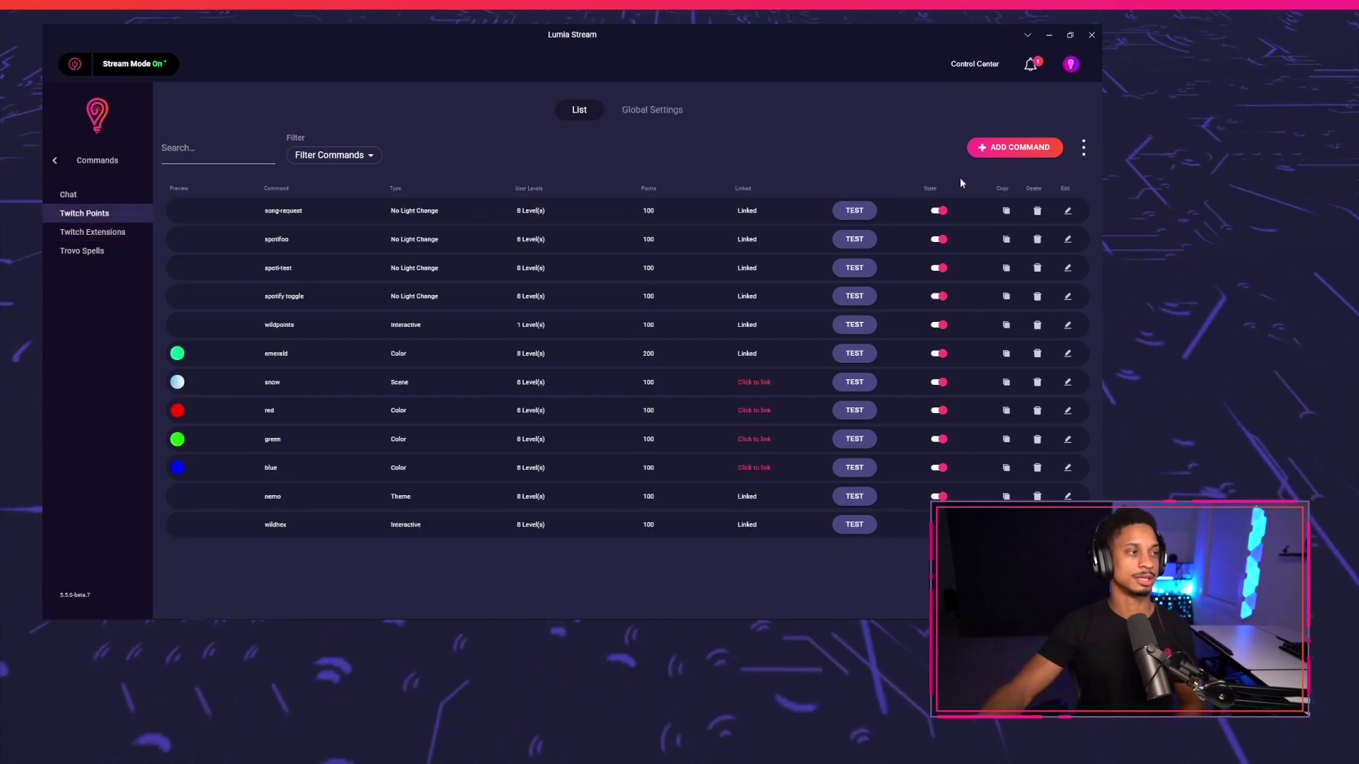
left_click(1015, 147)
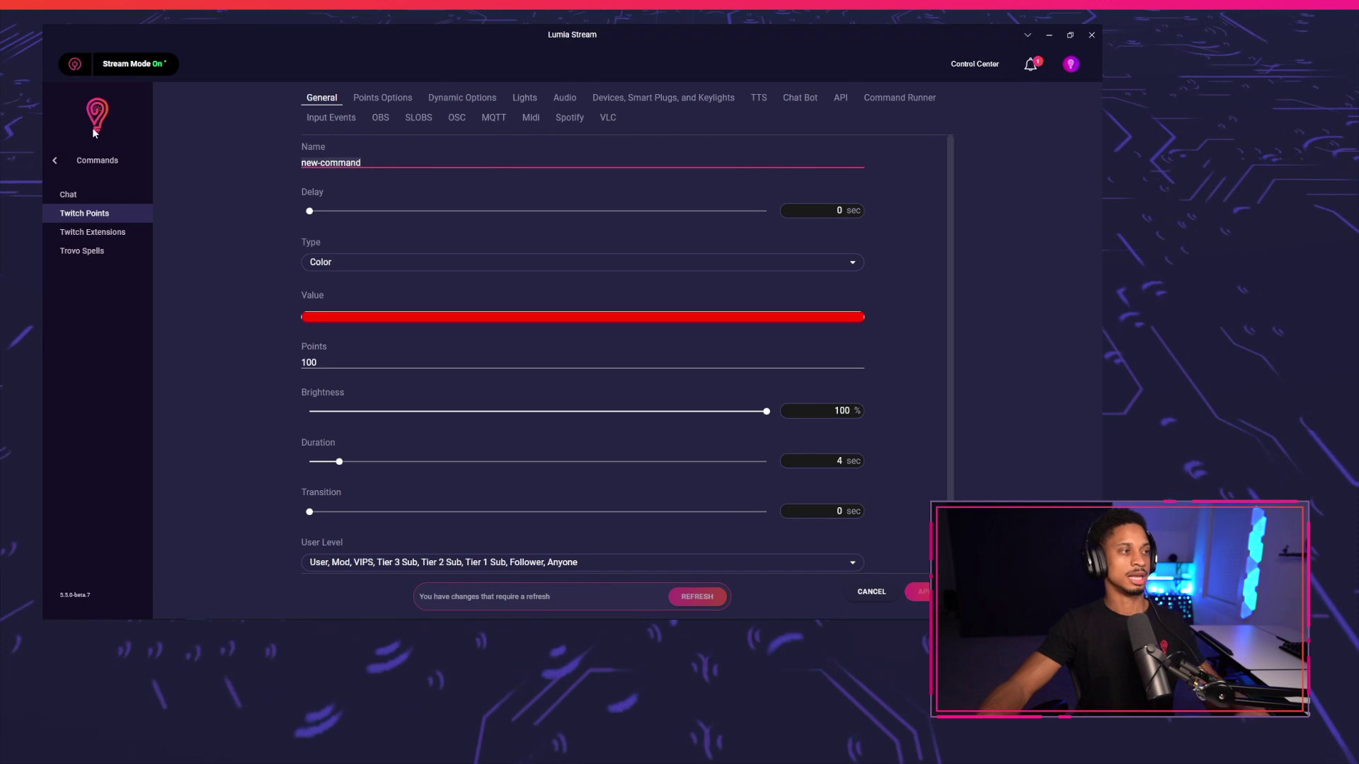
type("song-re")
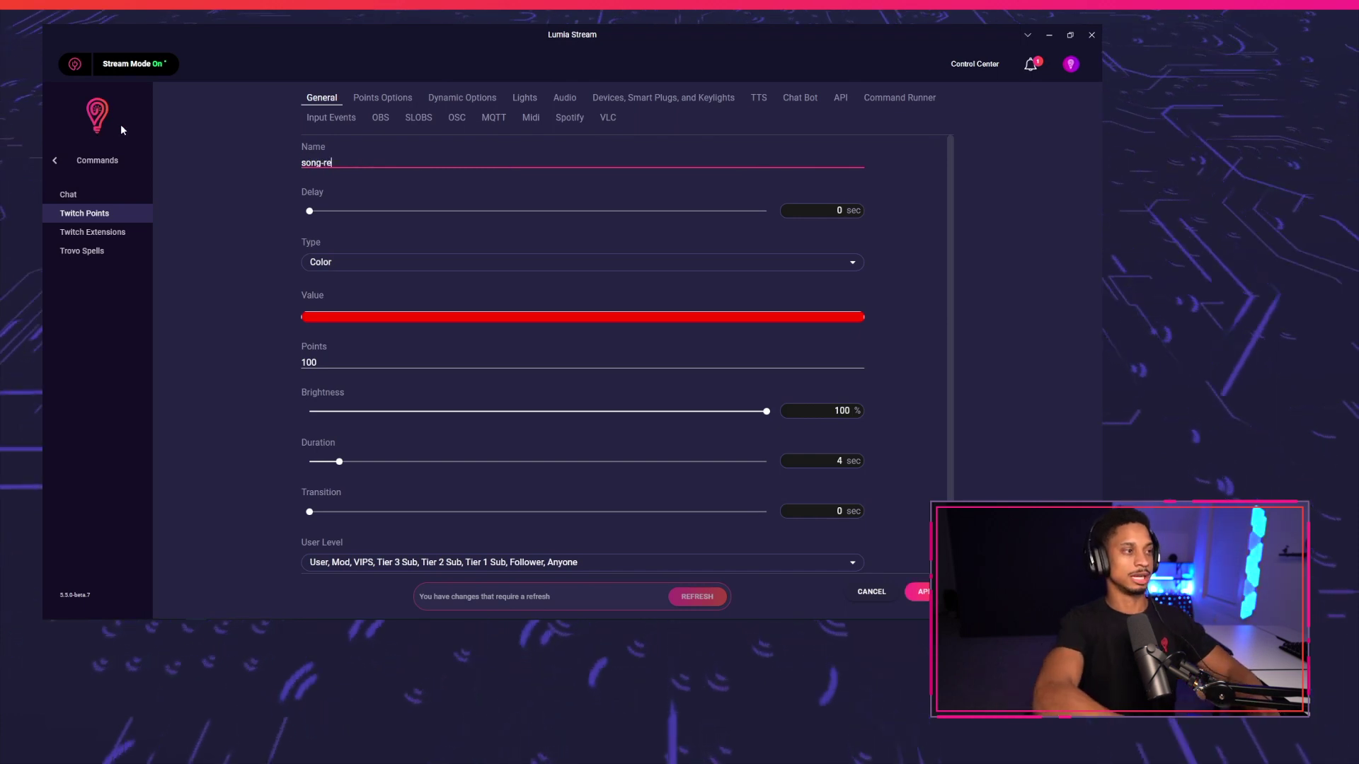
type("quest")
left_click(461, 263)
left_click(460, 262)
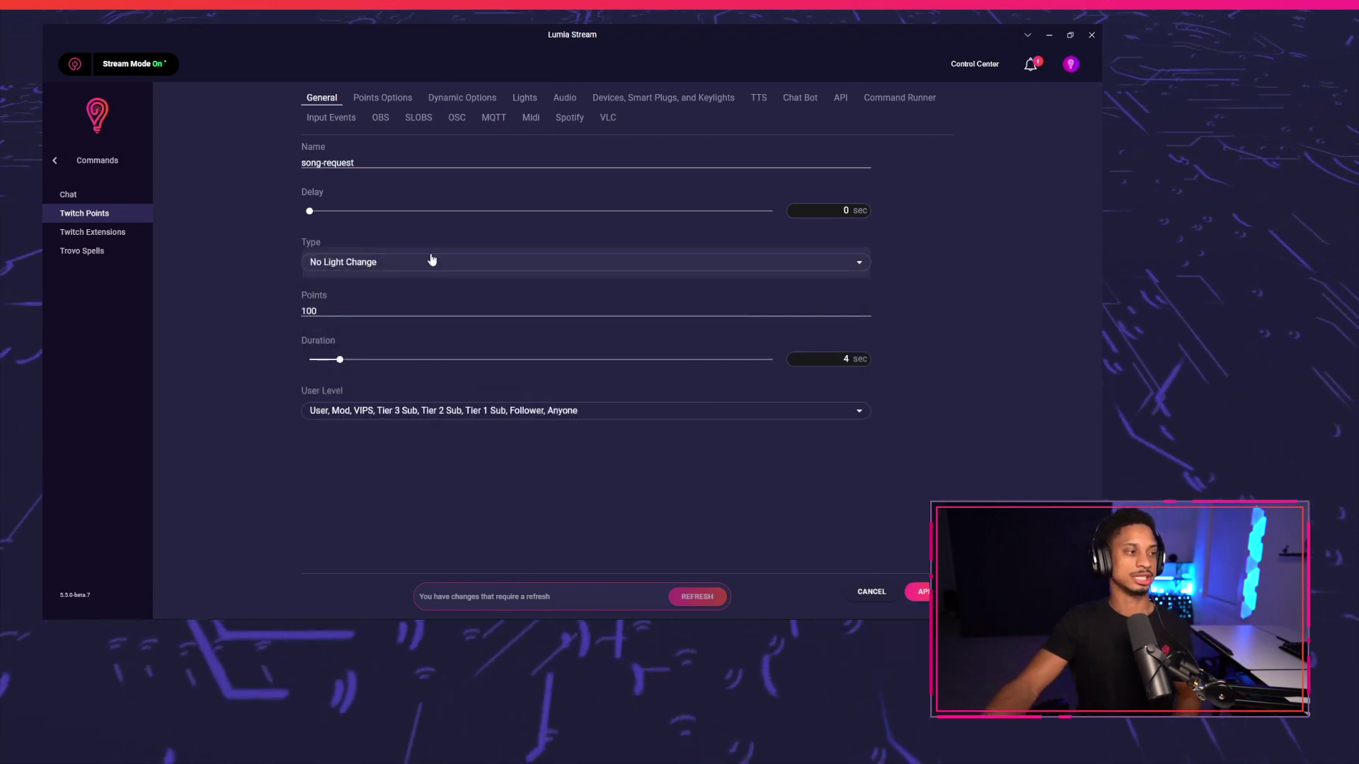
left_click(372, 99)
left_click(317, 177)
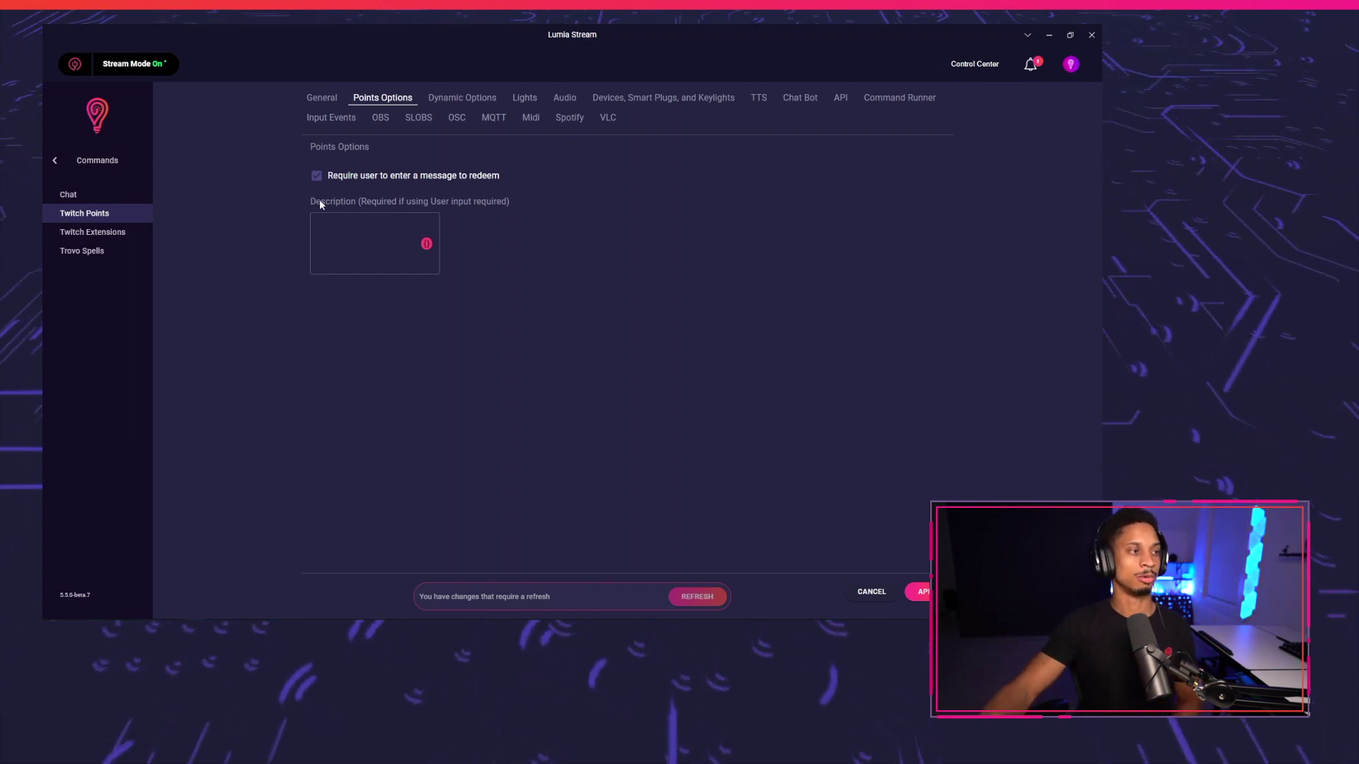
Set the description to 'Use filters to narrow down your results. Example: track:hello artist:adele album:'.
left_click(350, 228)
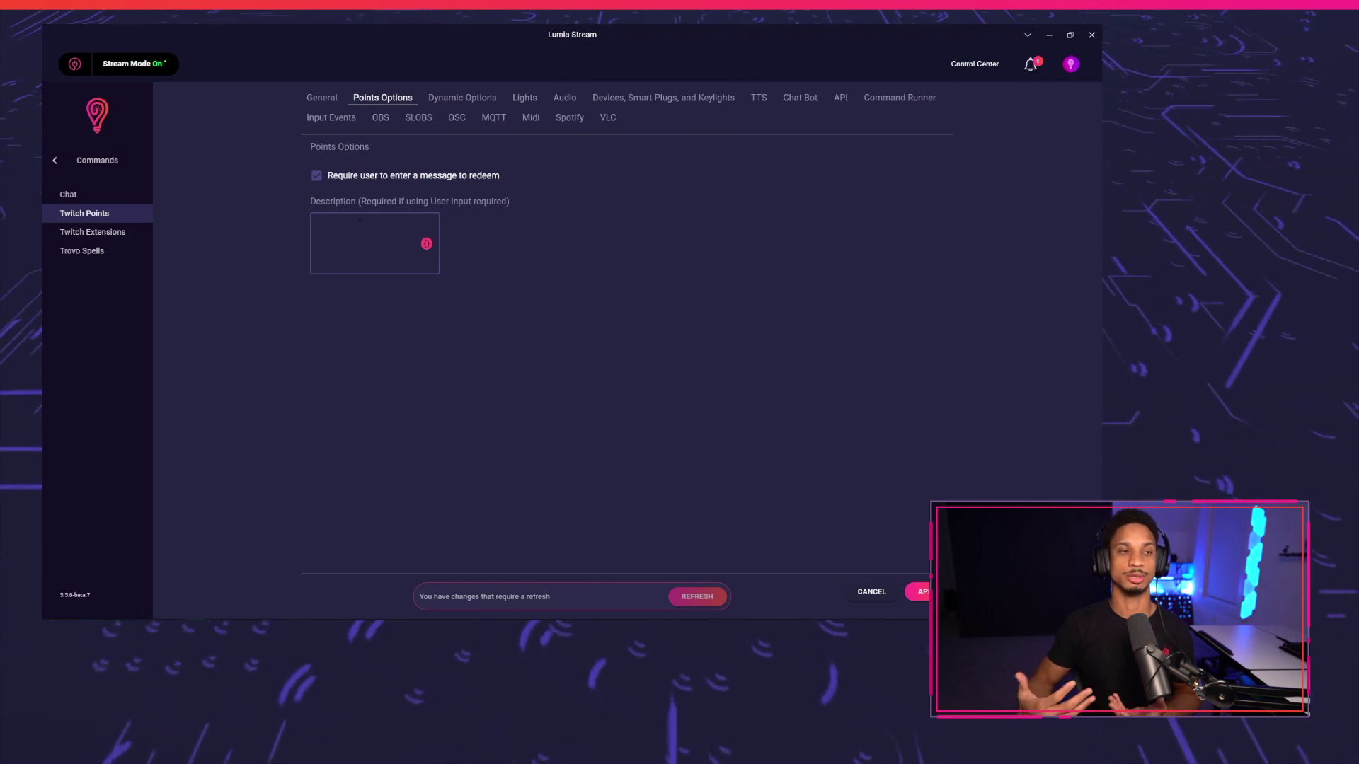
type("Use filters to na")
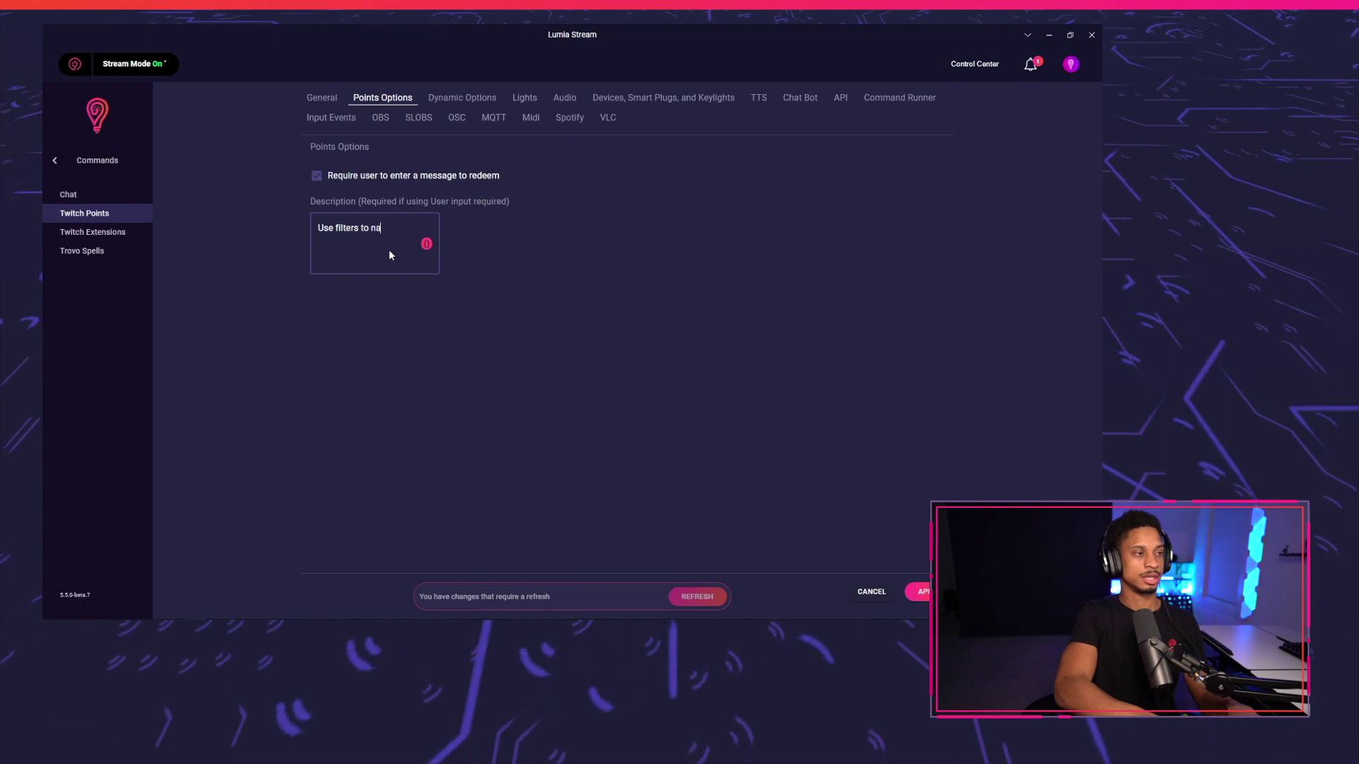
type("rrow down your r")
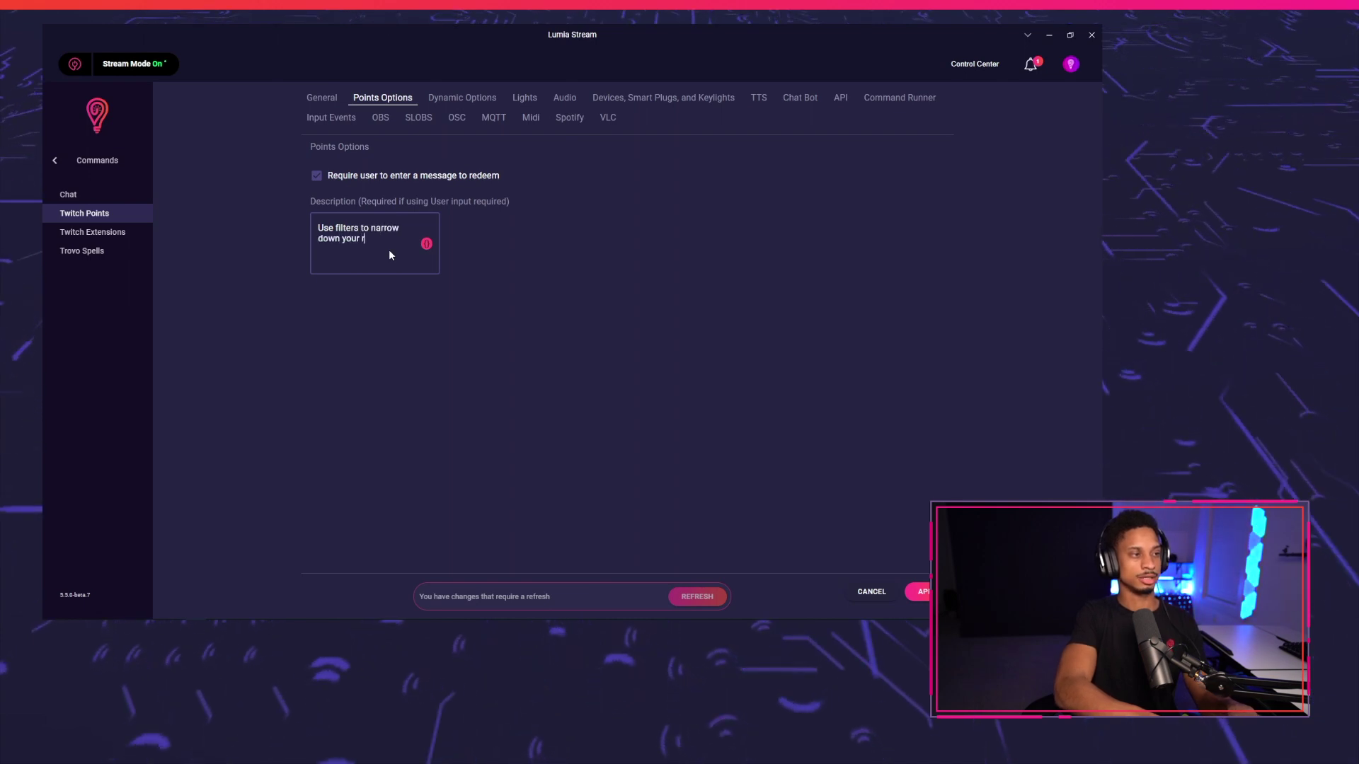
type("esults. Example")
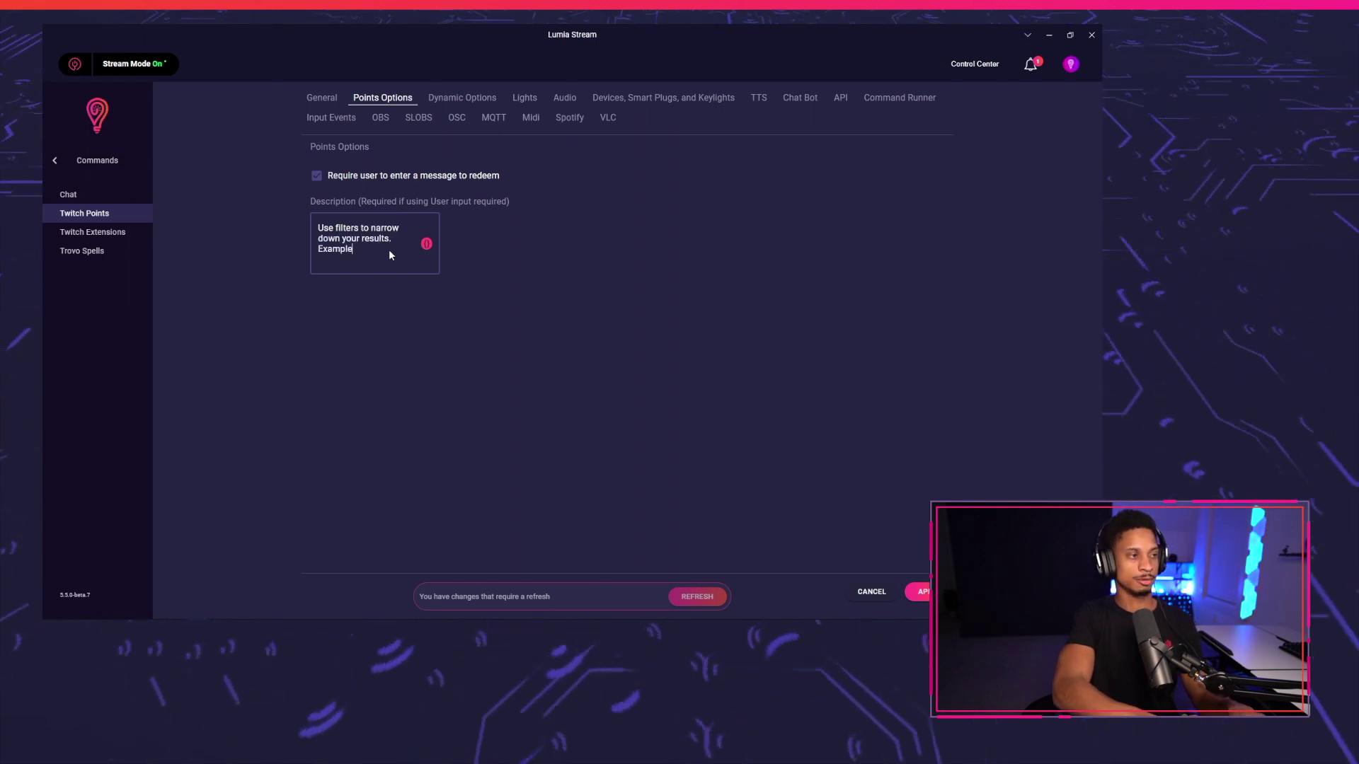
type(": track:hello artist:adele album:2")
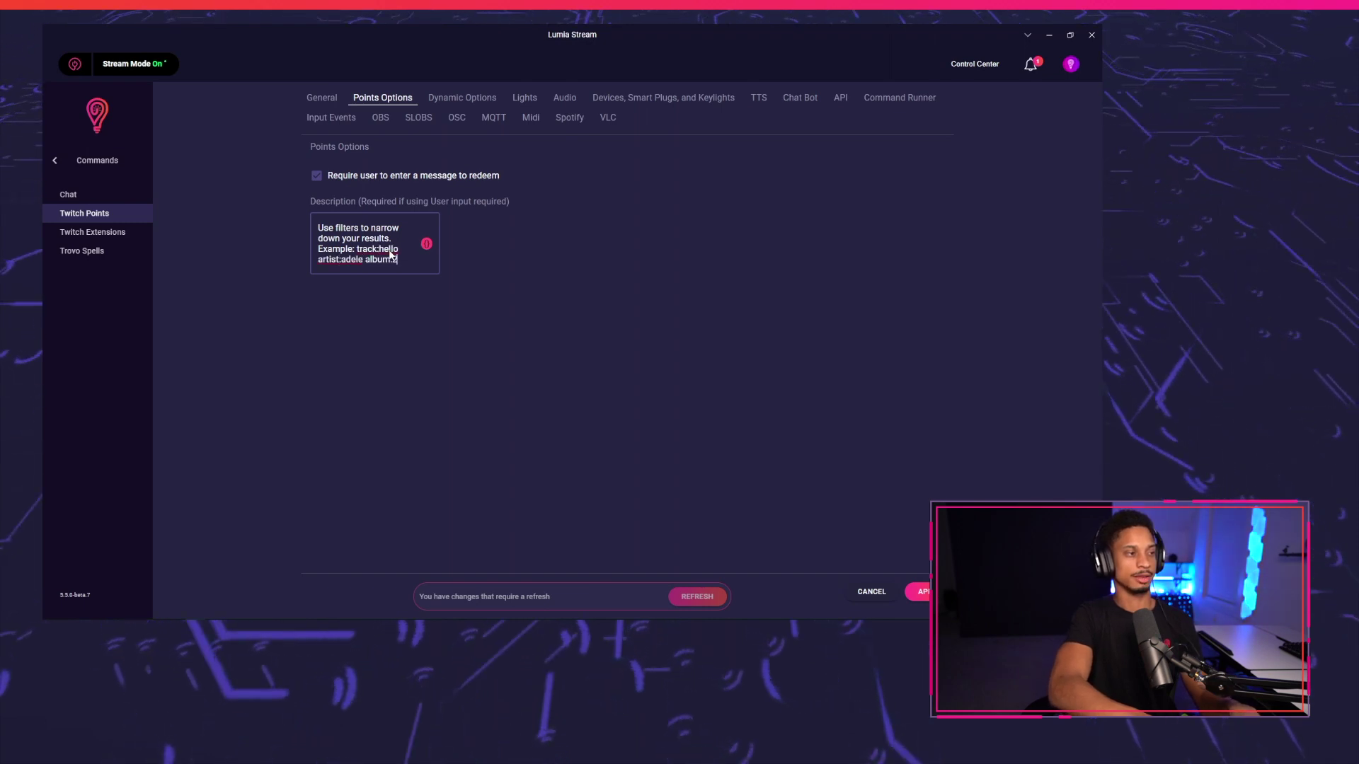
type(":")
left_click(461, 98)
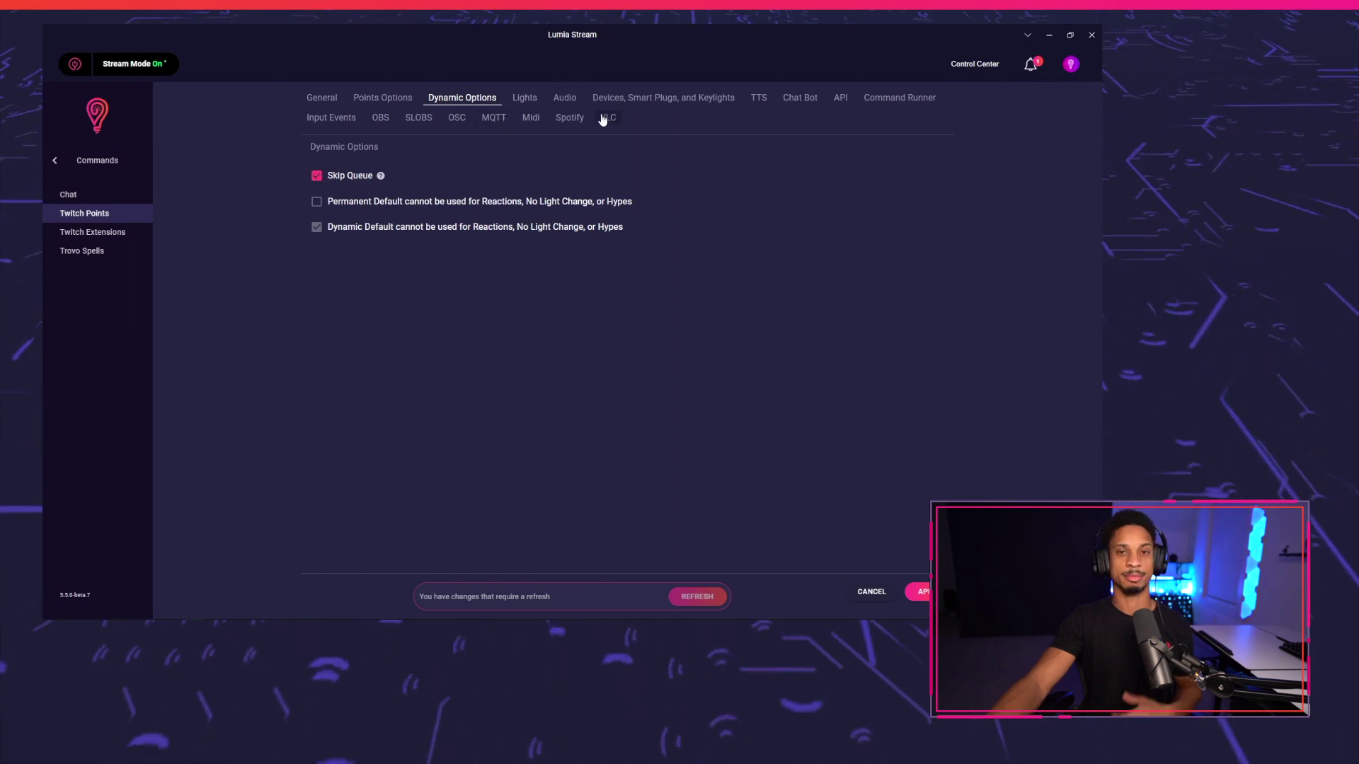
Give song-request a Spotify Search And Add To Queue action using {{prompt}}, and save the command.
left_click(569, 118)
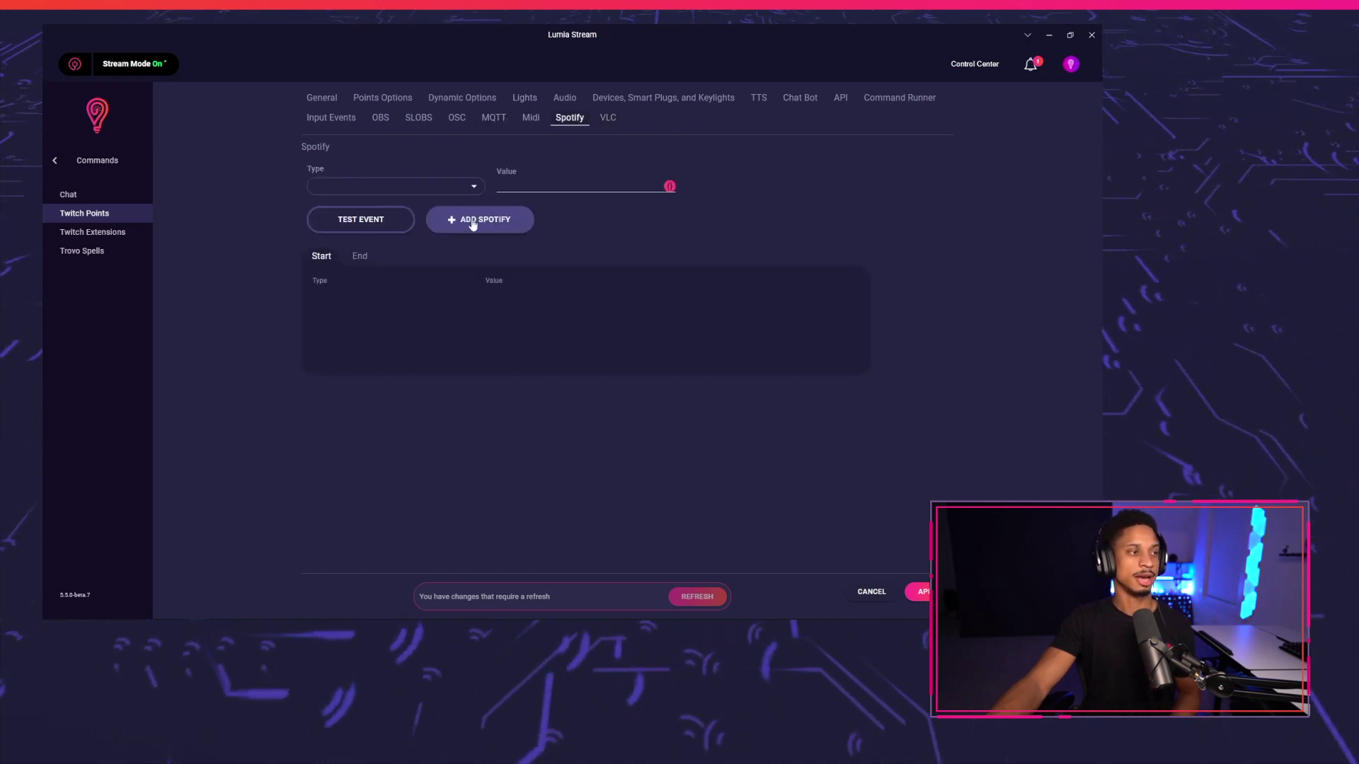
left_click(427, 194)
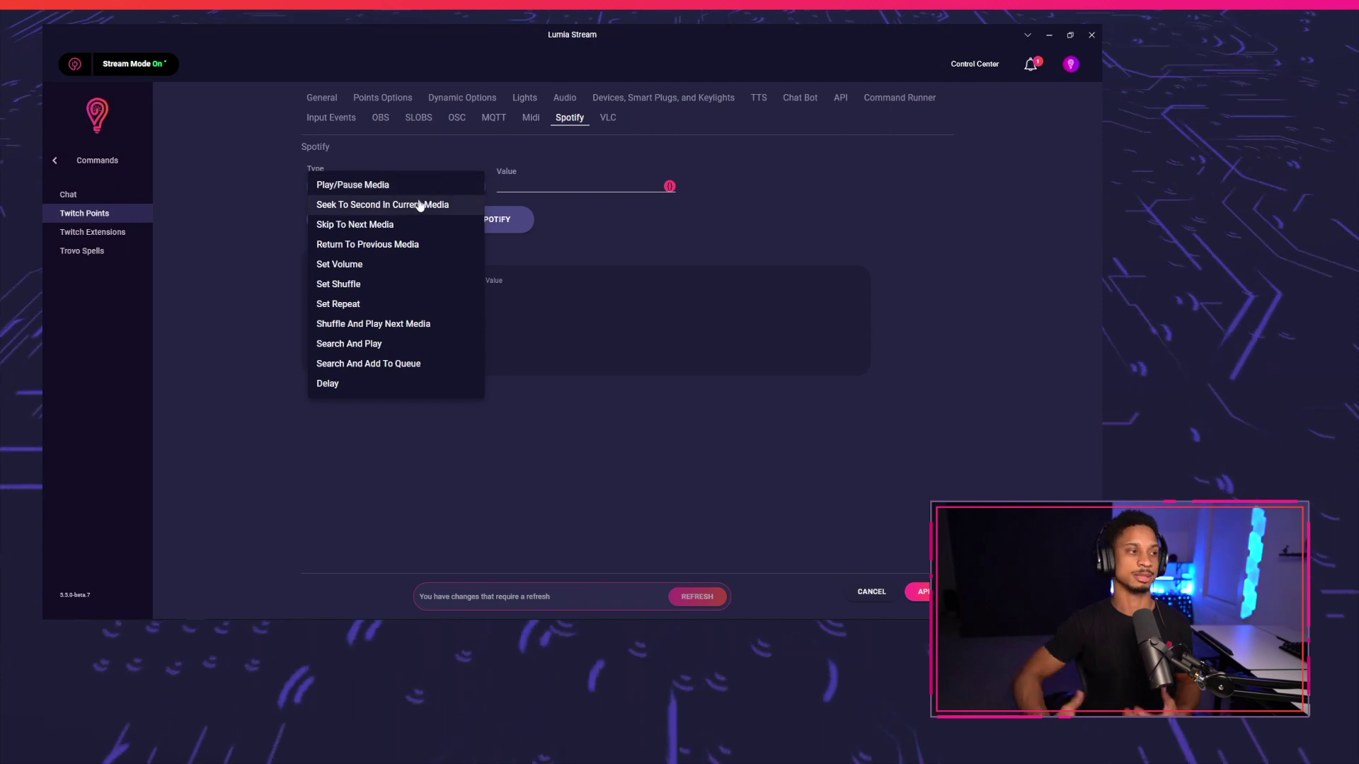
left_click(393, 364)
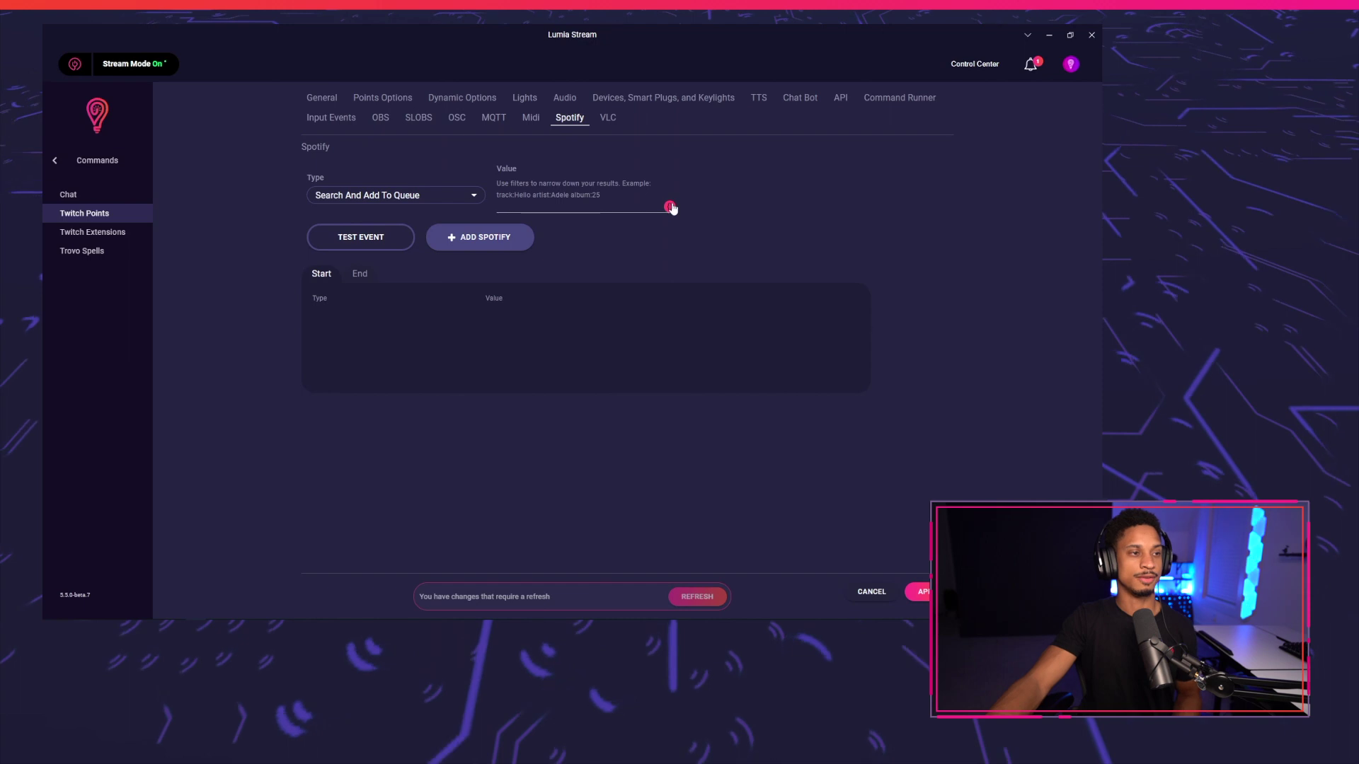
left_click(670, 206)
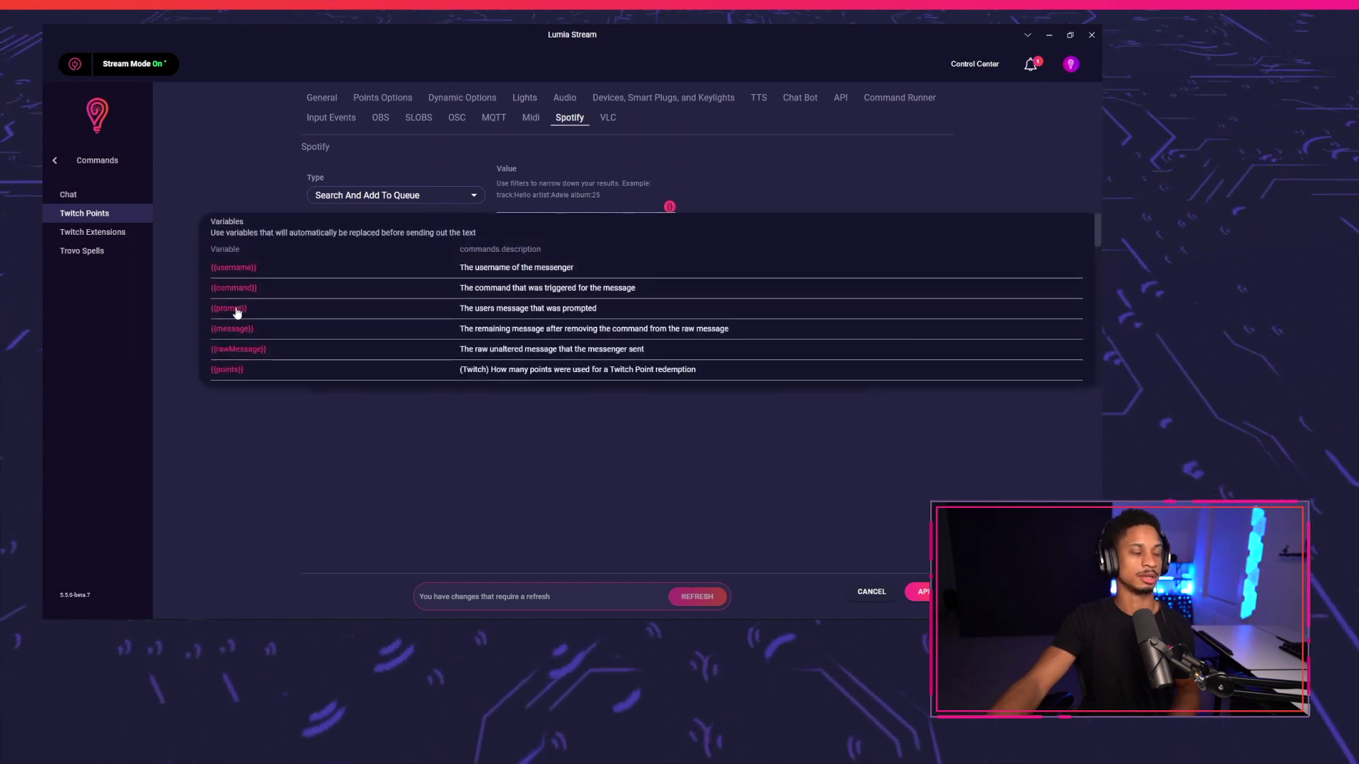
left_click(241, 310)
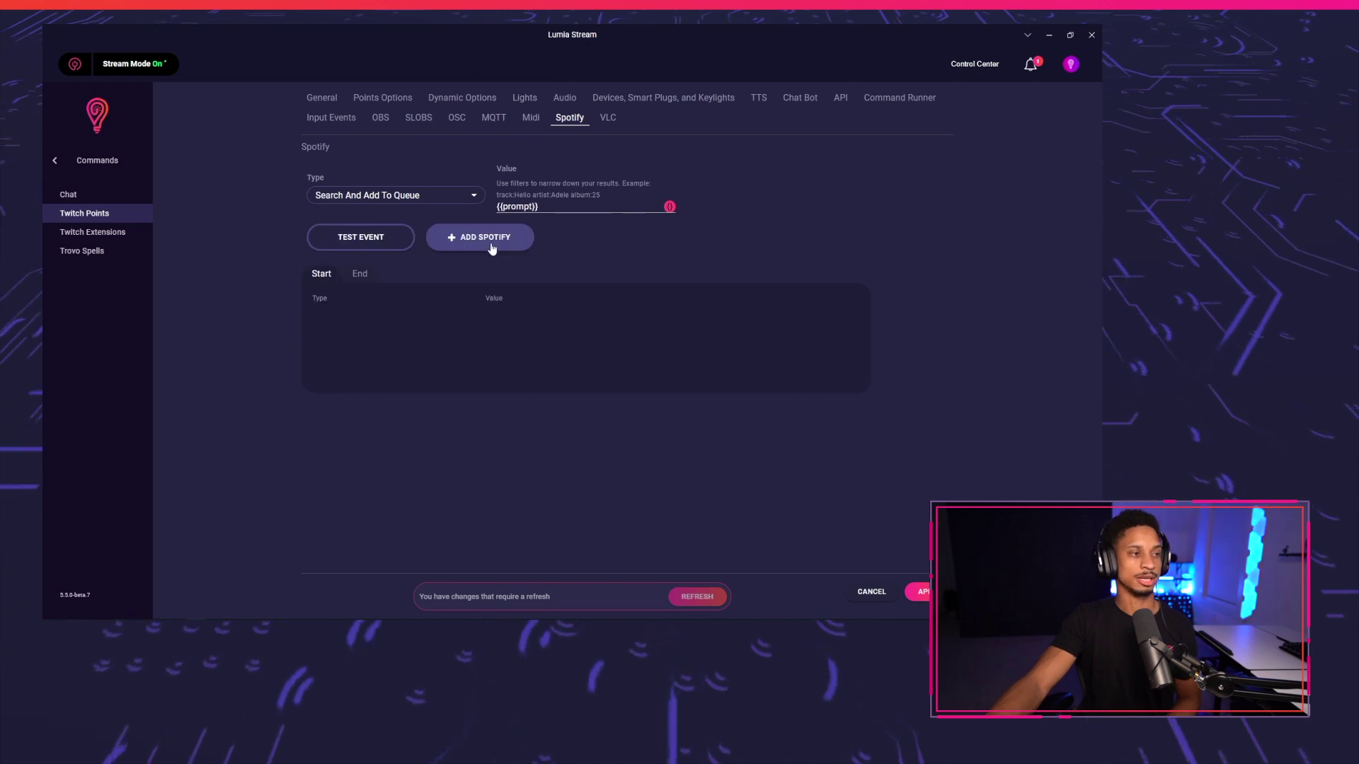
left_click(469, 241)
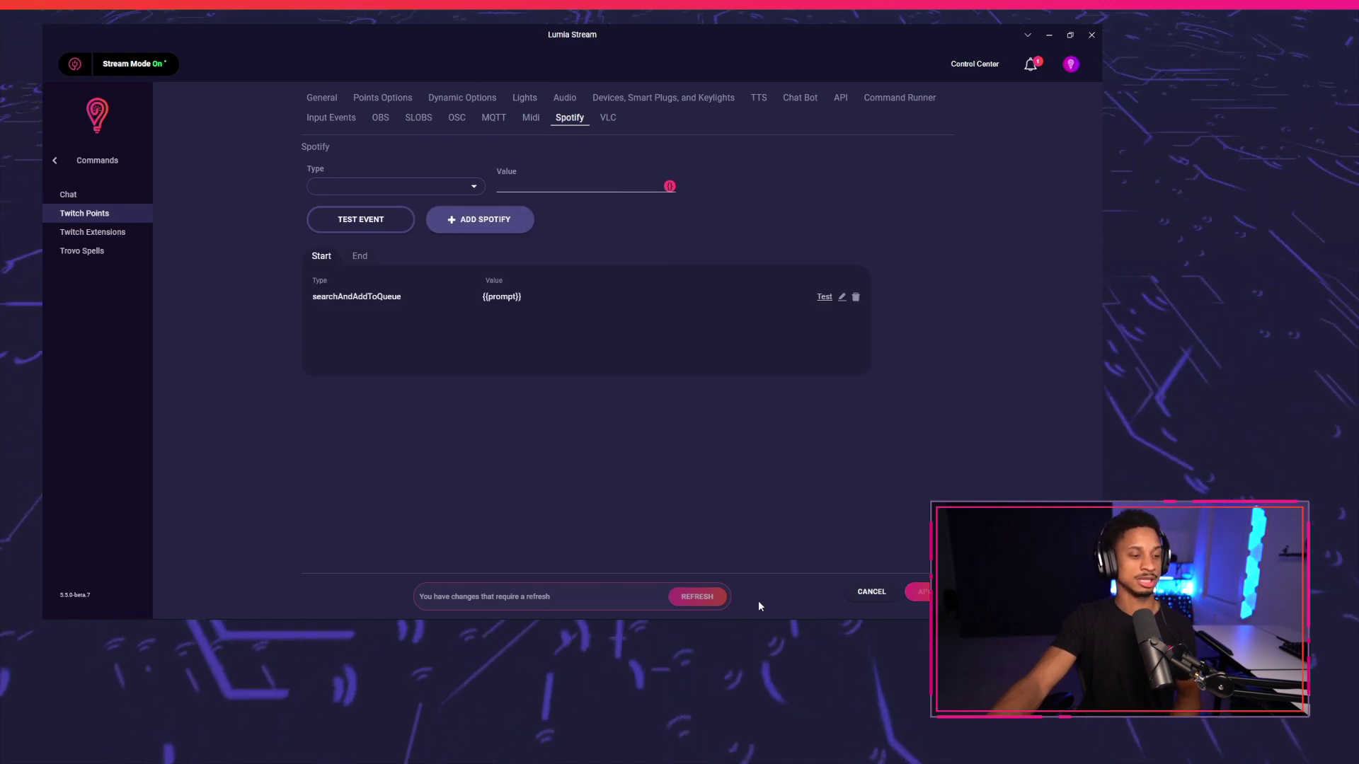
left_click(920, 591)
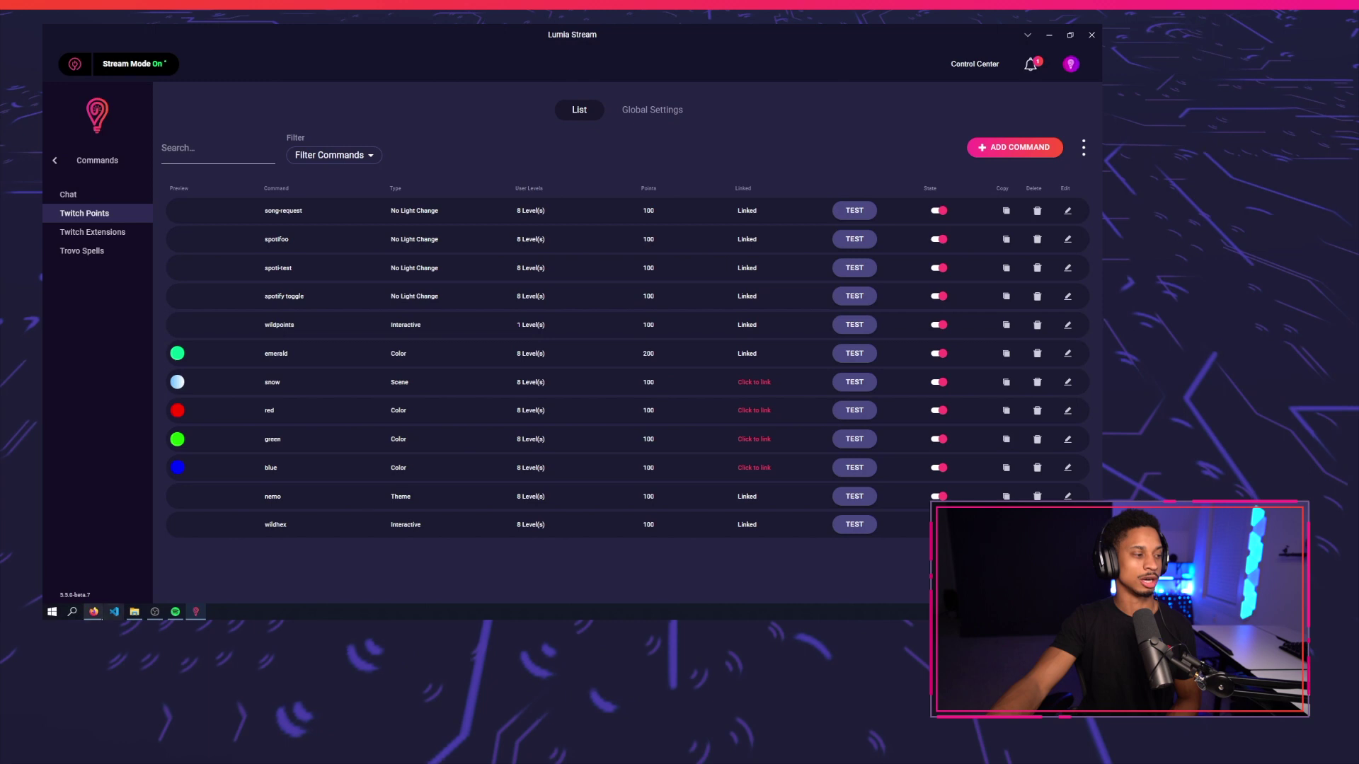
Redeem song-request on Twitch with 'track:hello artist:adele album:25', then check Spotify's queue.
left_click(93, 612)
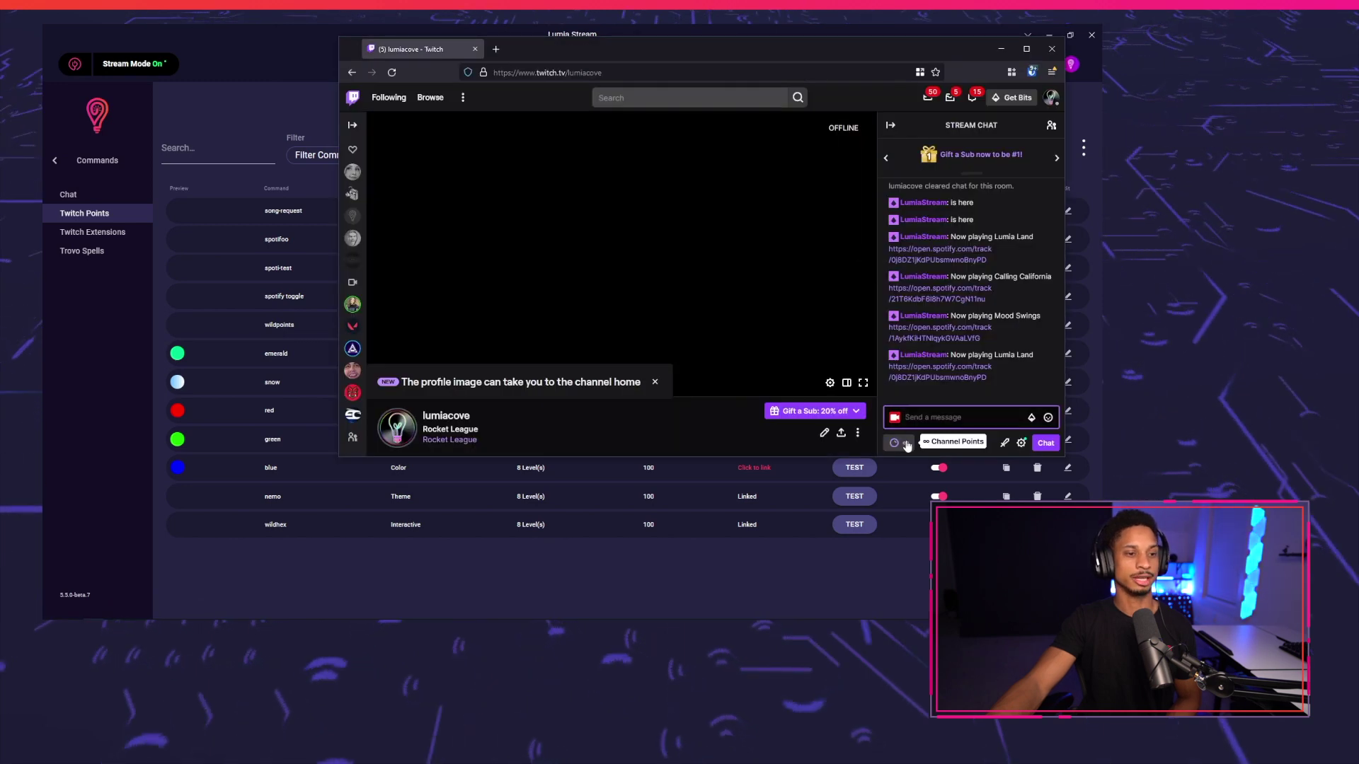
left_click(912, 444)
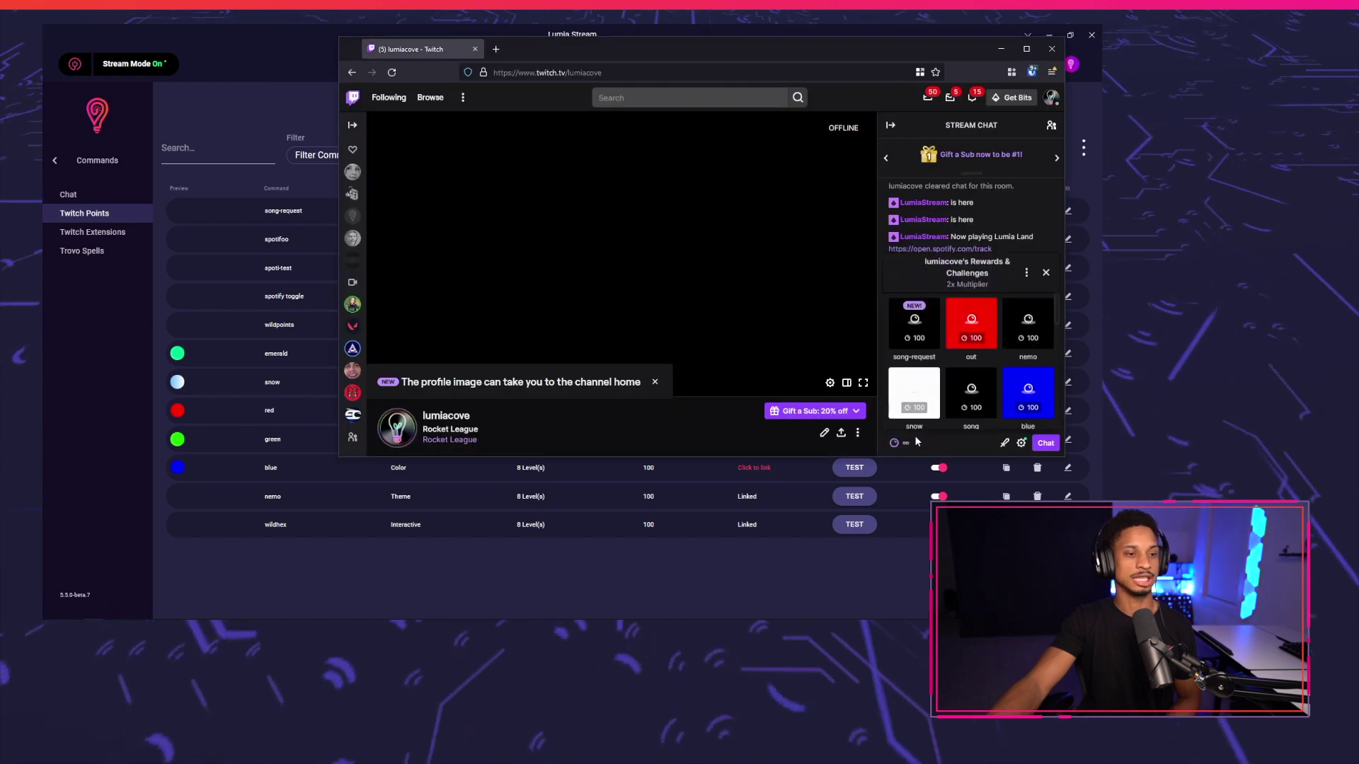
left_click(917, 327)
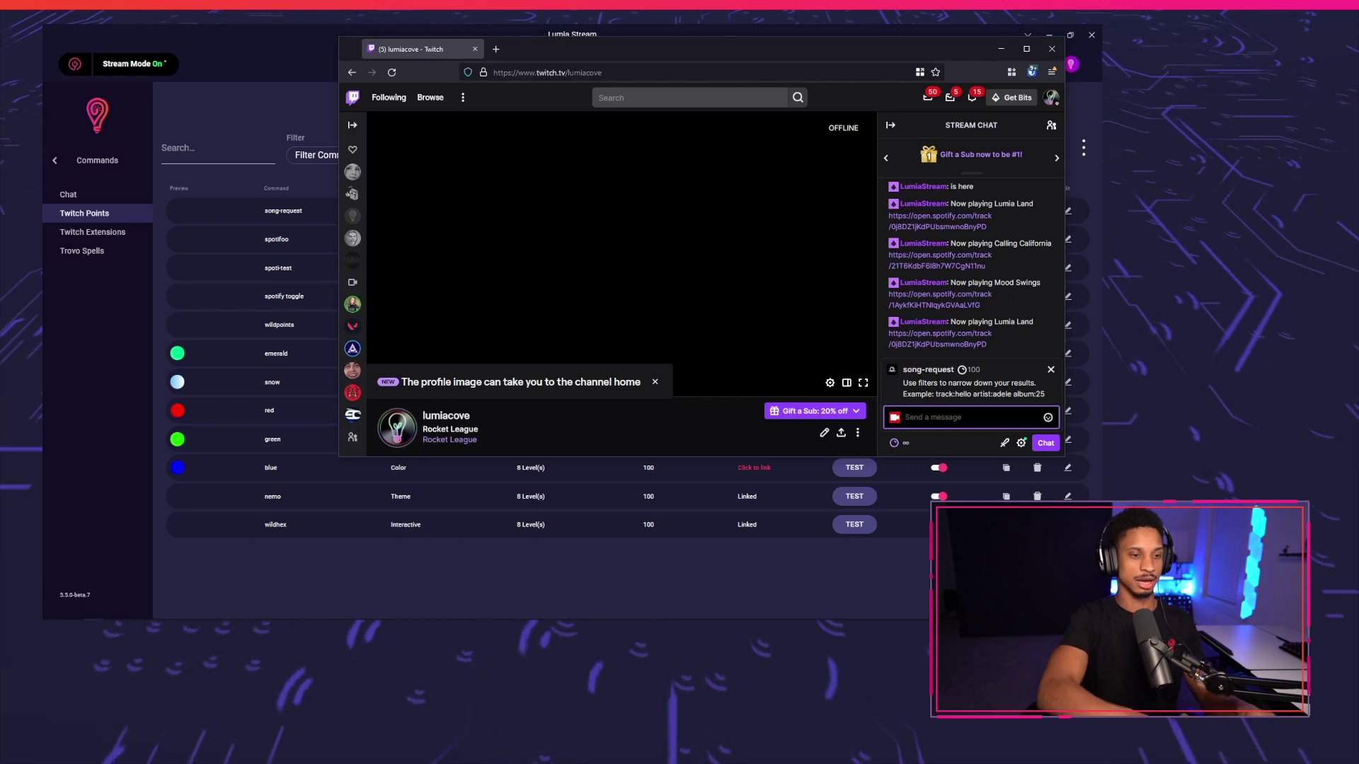
type("track:h")
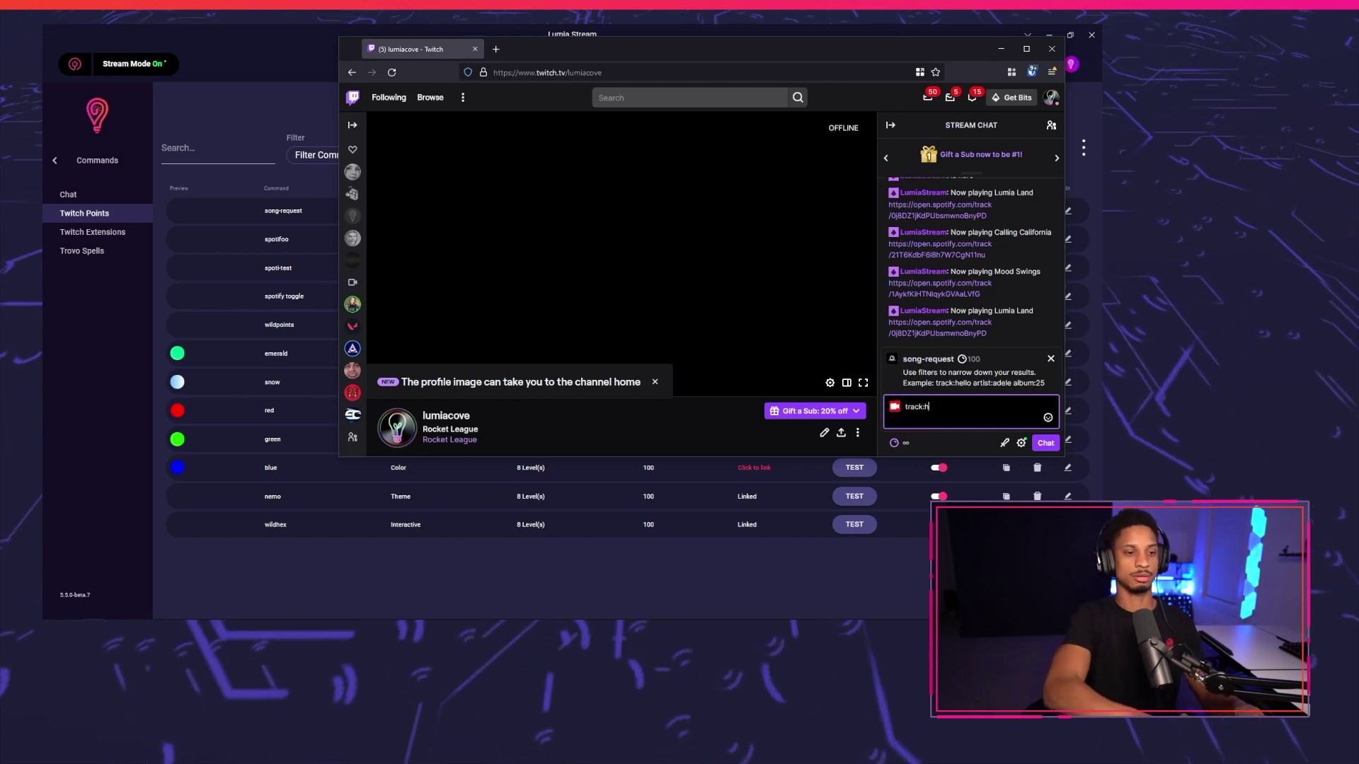
type("ello artist:adele album")
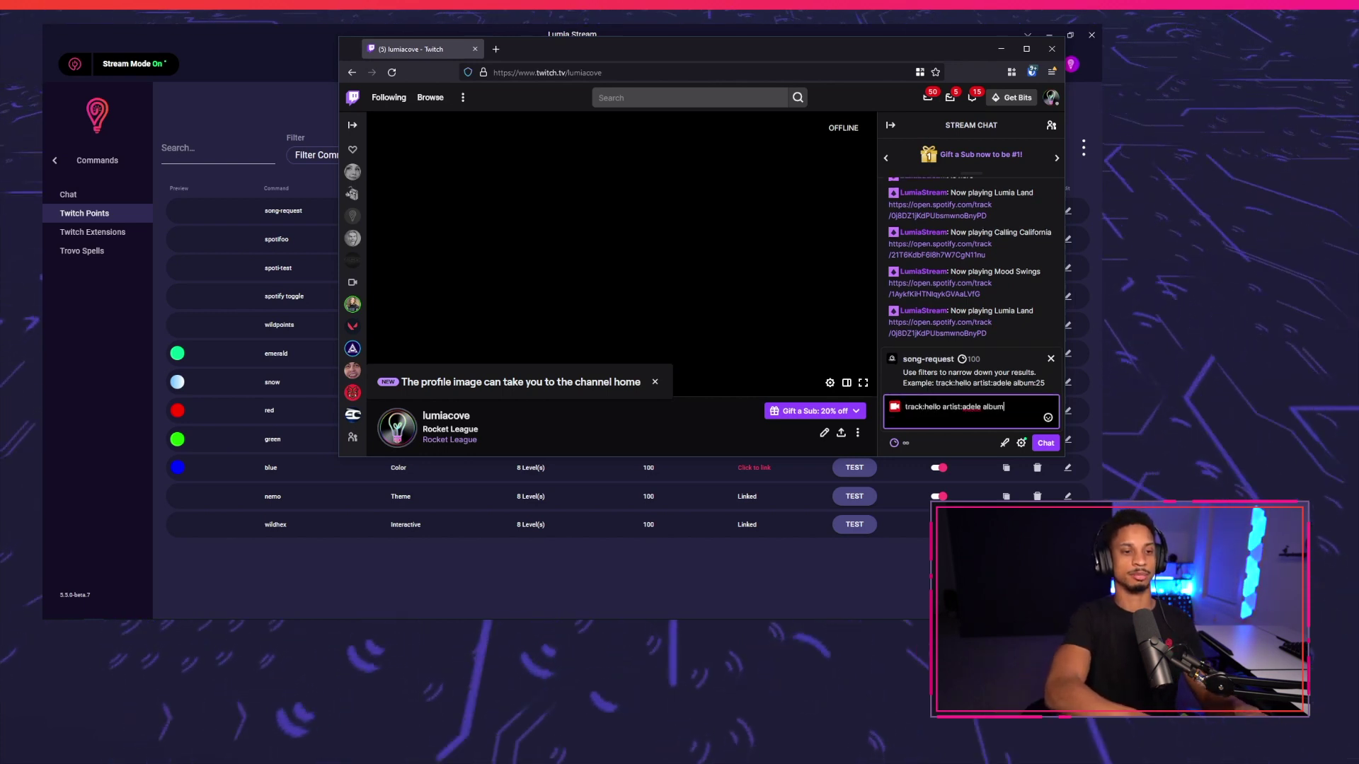
type(":25")
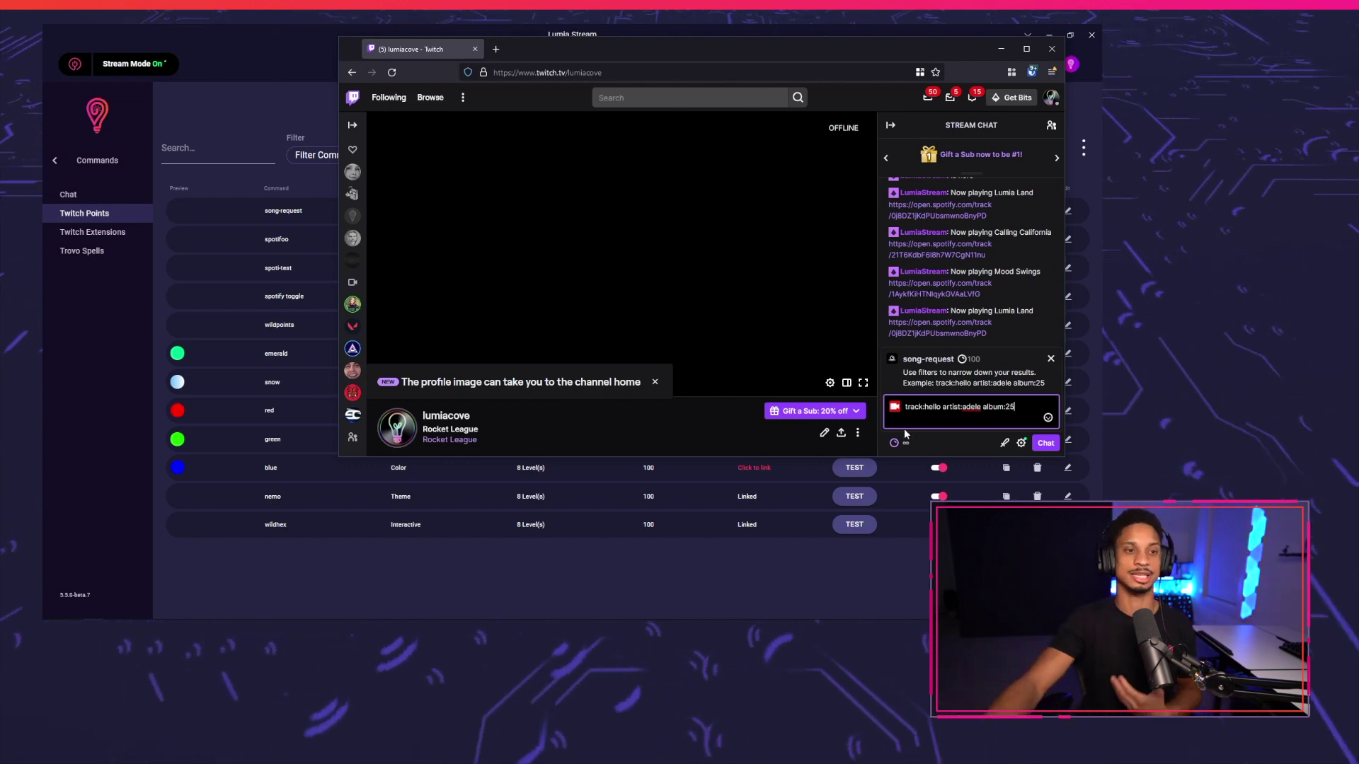
left_click(1045, 443)
left_click(174, 617)
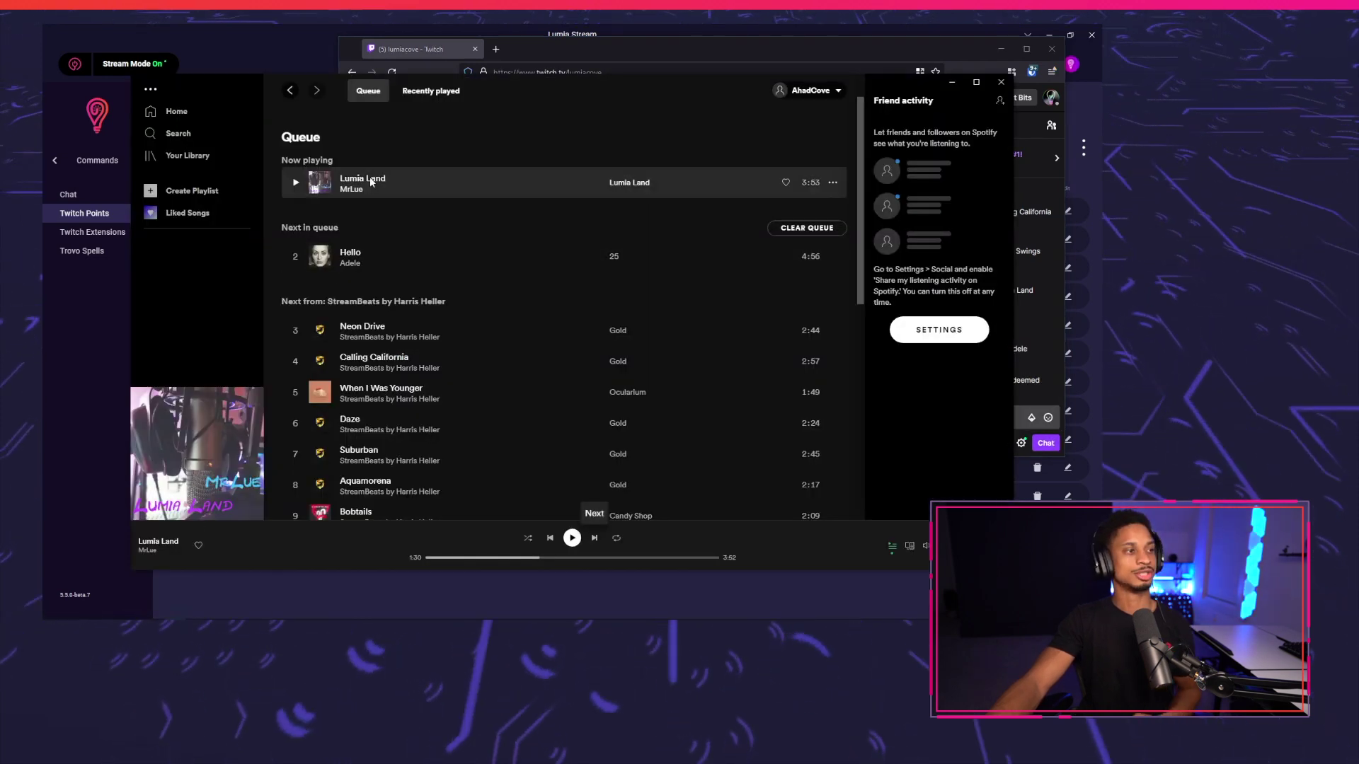
Like the playing song Lumia Land in Spotify and return to Lumia Stream.
left_click(336, 185)
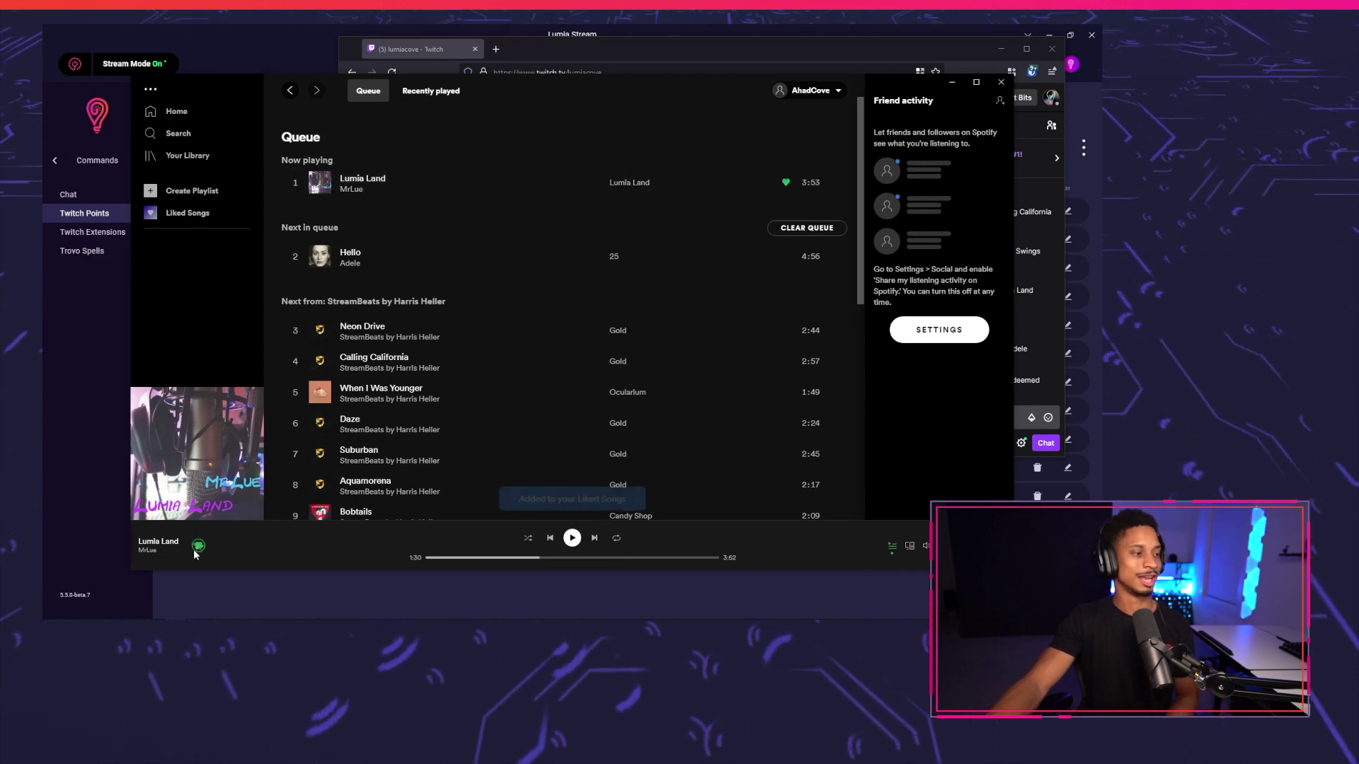
left_click(631, 592)
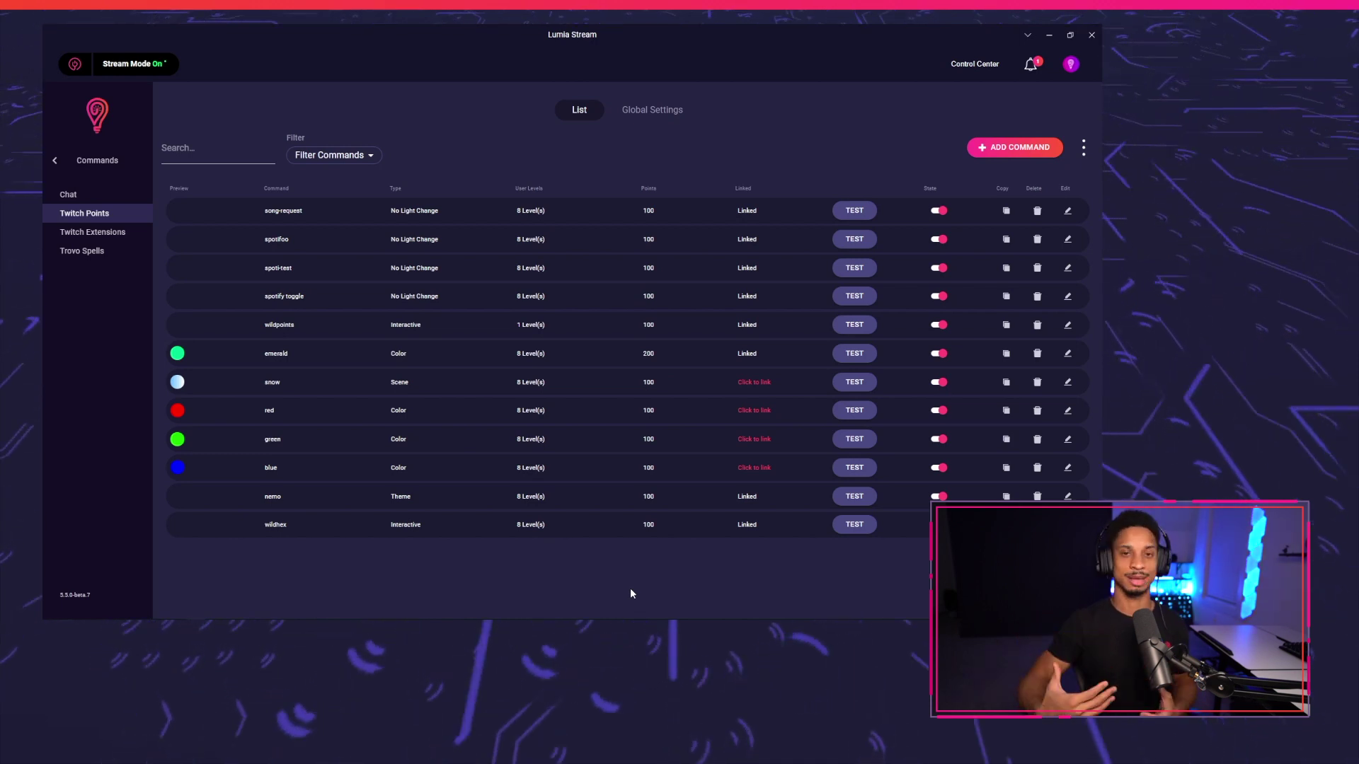
Create chat command audio-test2 that plays The Green Orbs–Splashing Around.
left_click(80, 195)
left_click(280, 411)
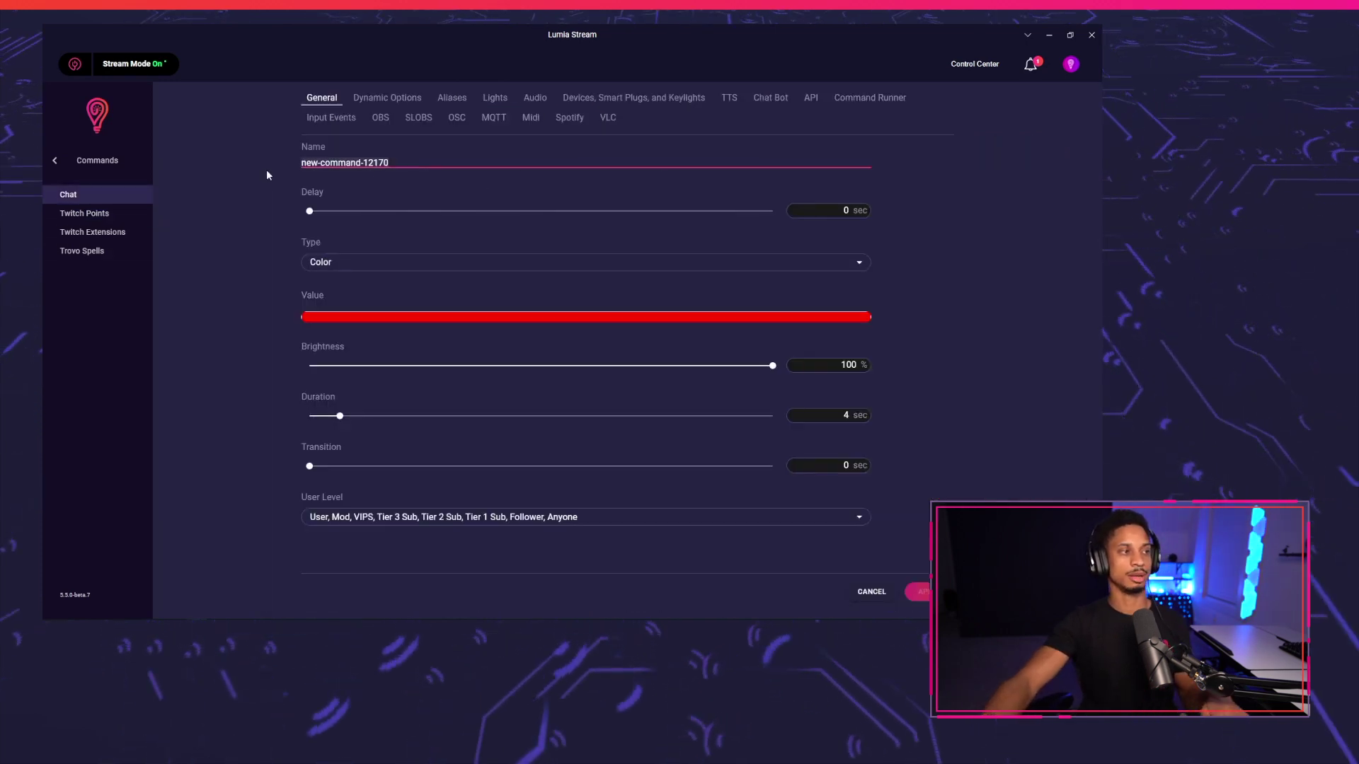
type("audio")
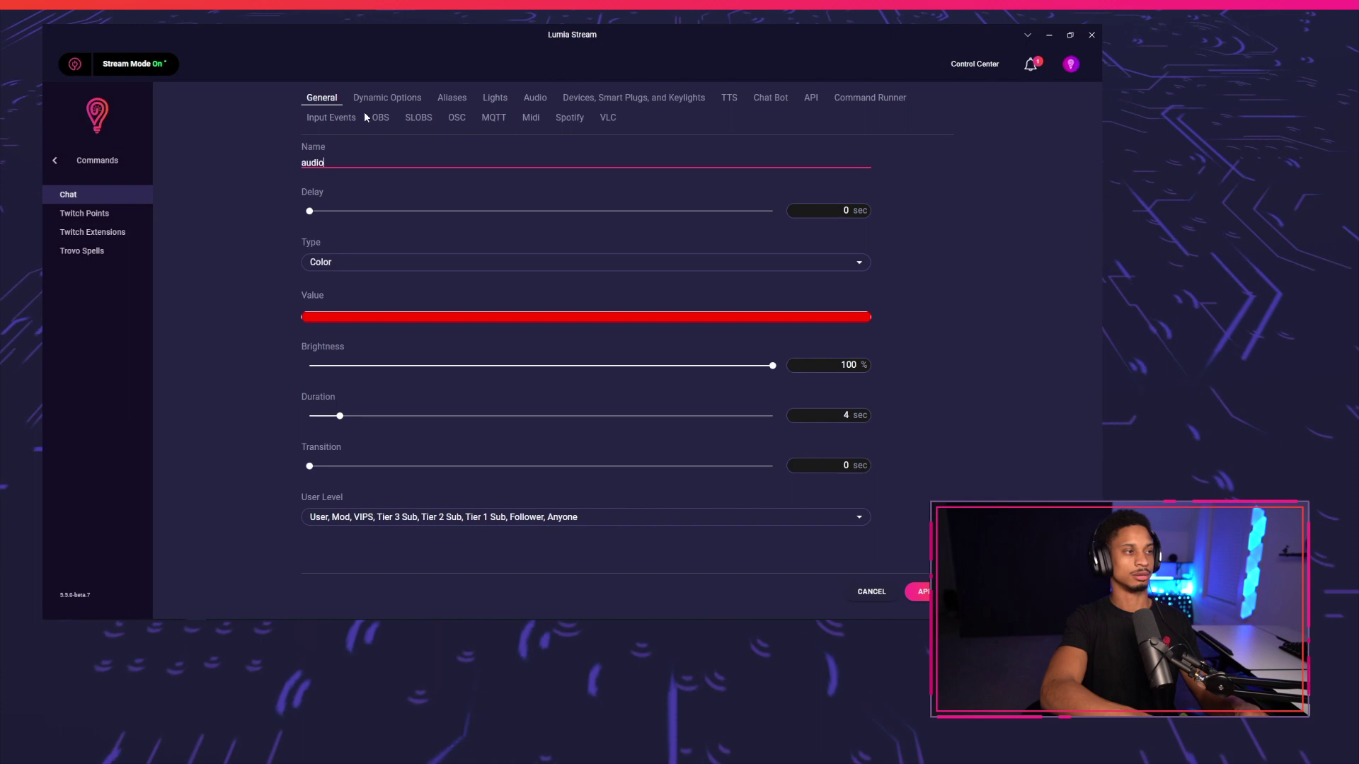
type("-test2")
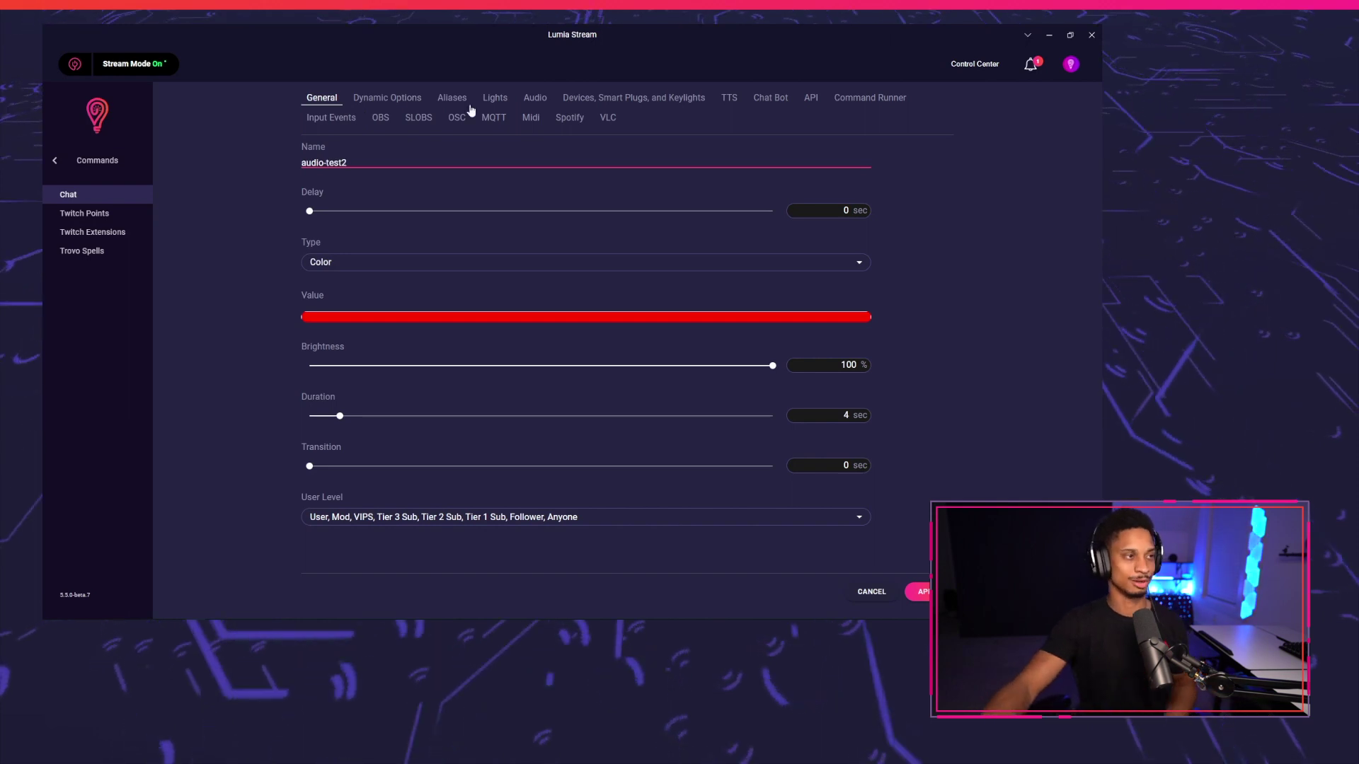
left_click(525, 99)
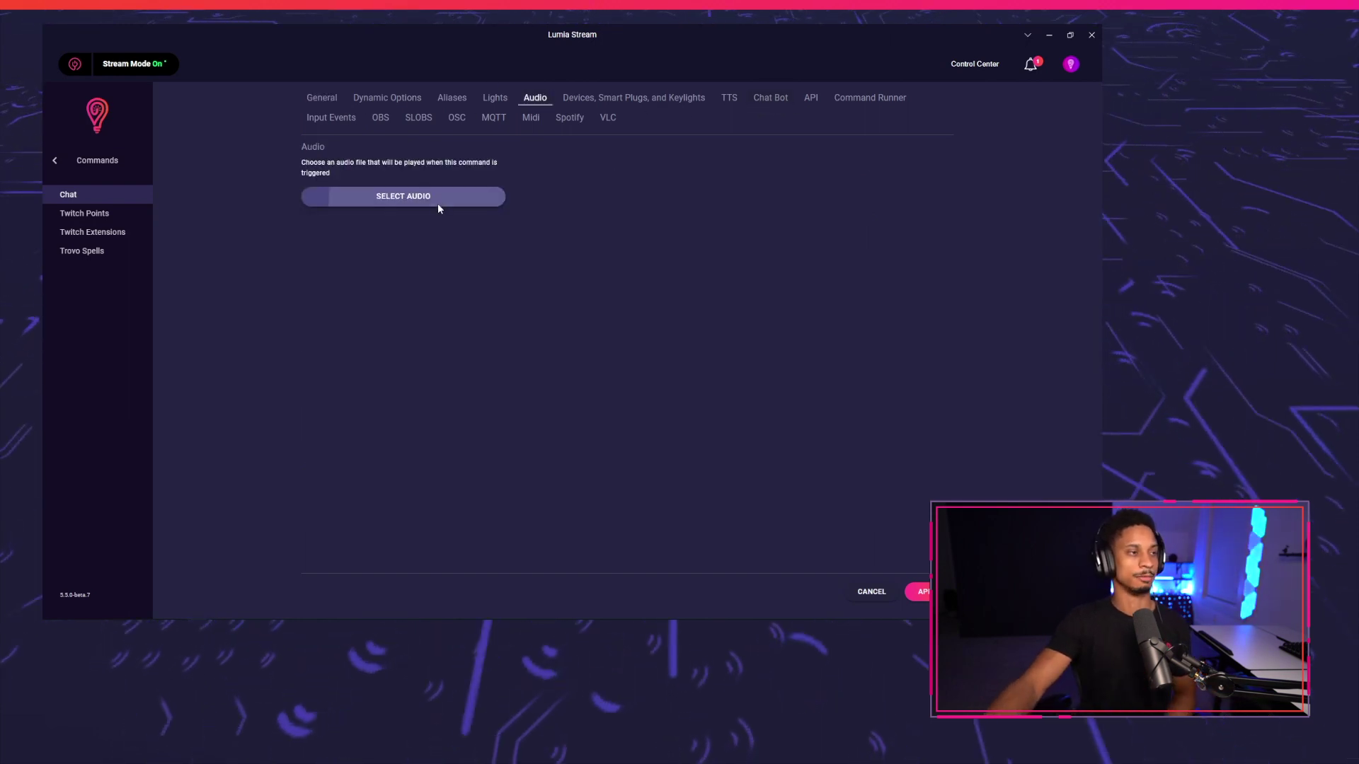
left_click(437, 198)
double_click(185, 136)
Add a Spotify Play/Pause Media action set to Pause at the command's start.
left_click(575, 124)
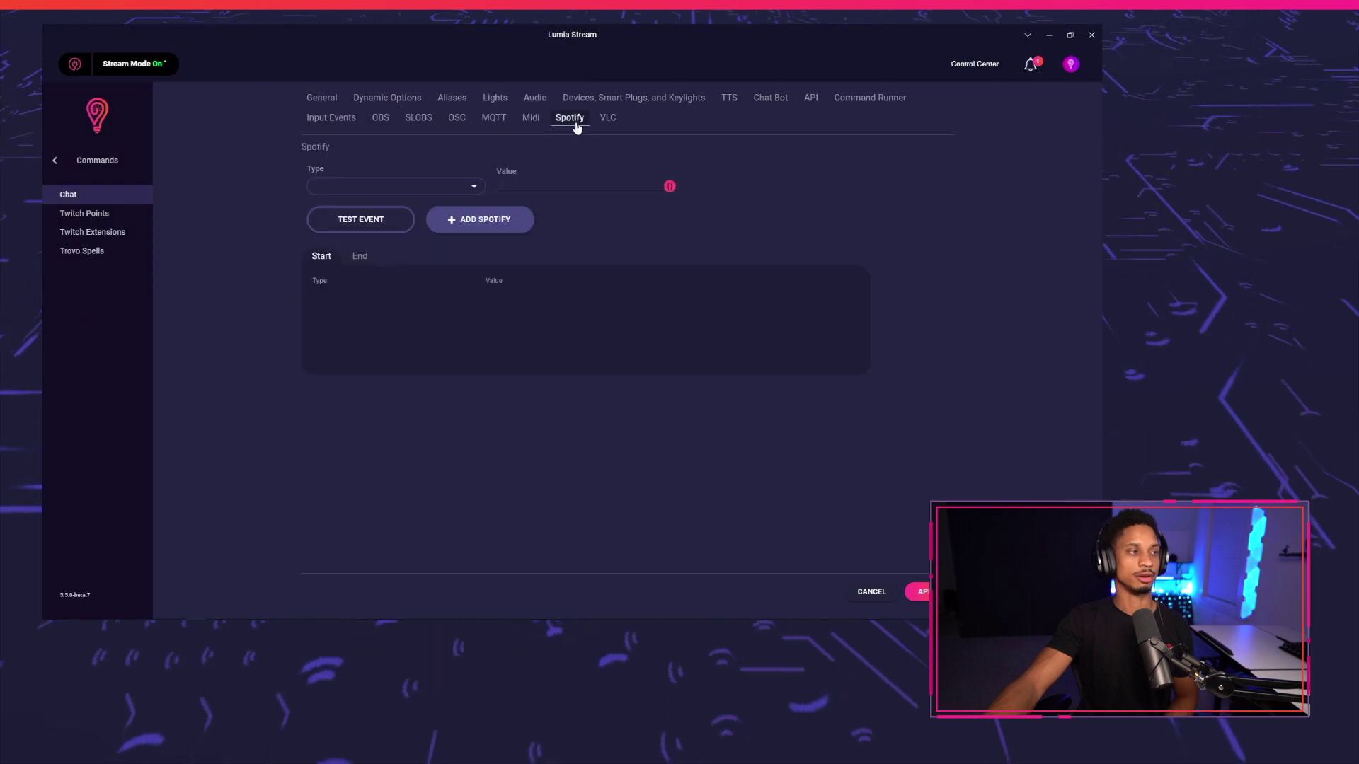
left_click(341, 188)
left_click(353, 185)
left_click(580, 186)
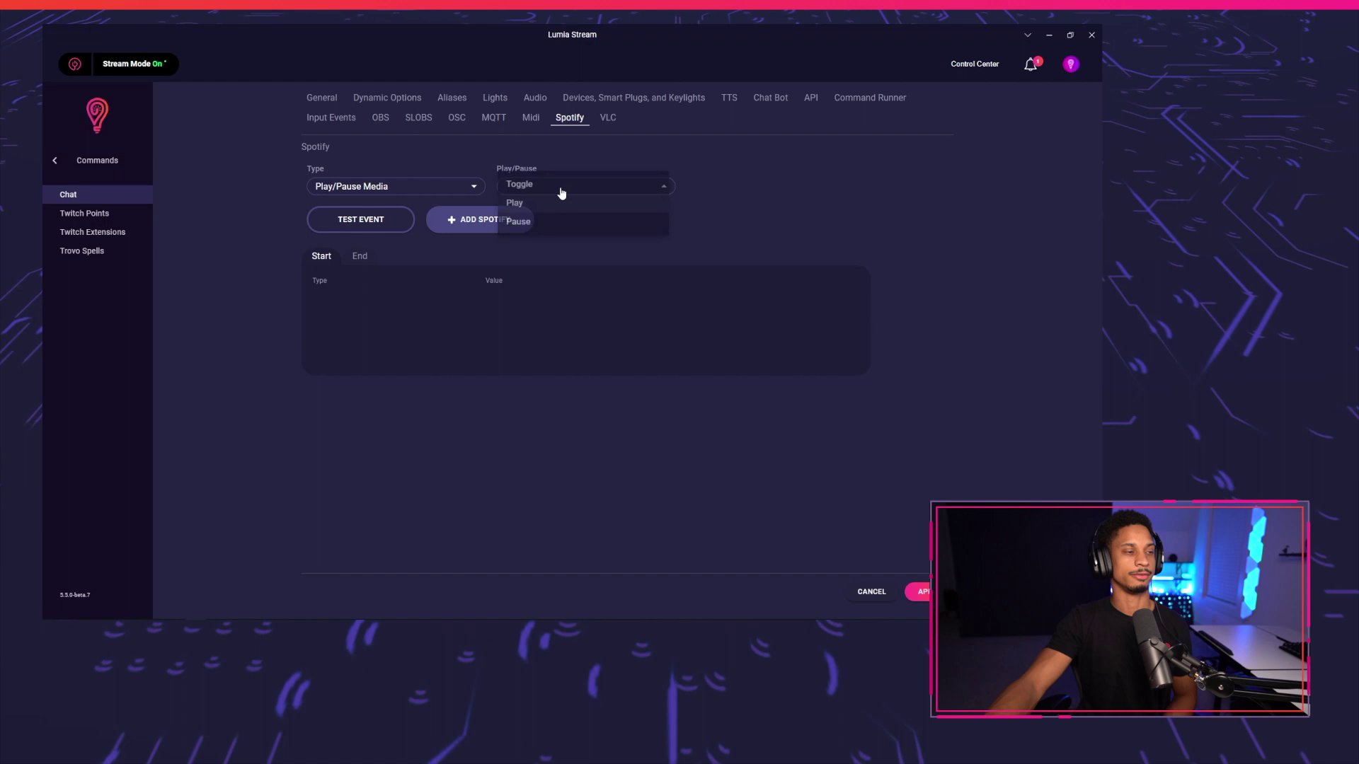
left_click(517, 222)
left_click(480, 220)
Add a Spotify Play/Pause Media action set to Play at the end, and save.
left_click(361, 256)
left_click(382, 187)
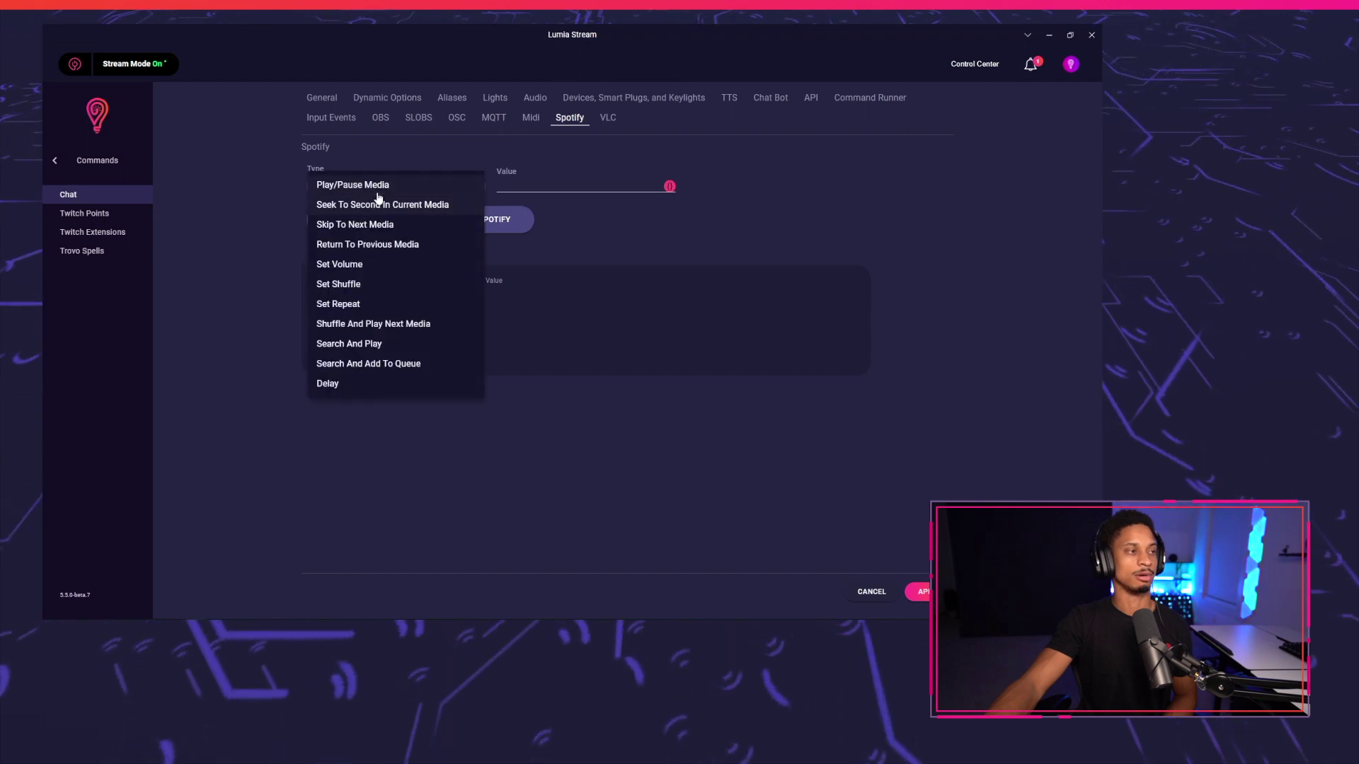
left_click(382, 189)
left_click(382, 185)
left_click(522, 187)
left_click(516, 203)
left_click(479, 219)
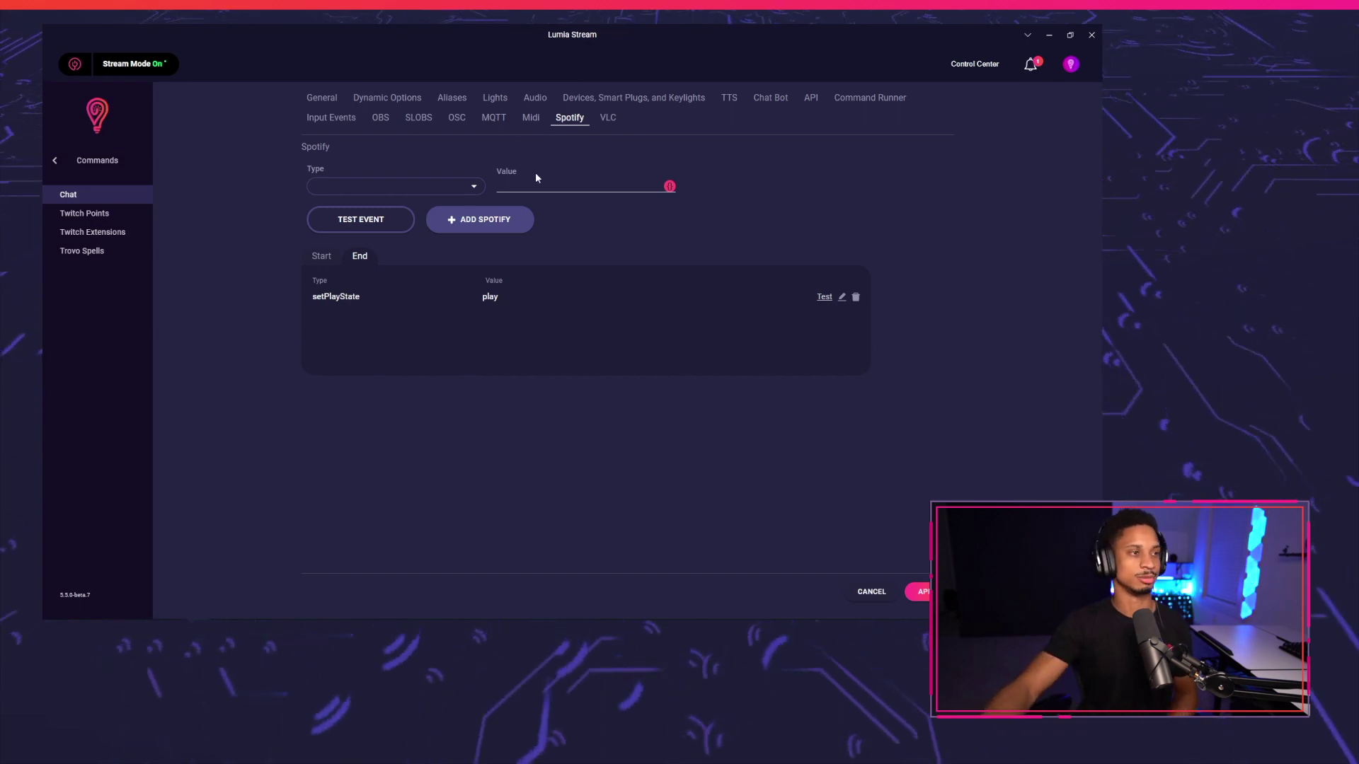
left_click(923, 586)
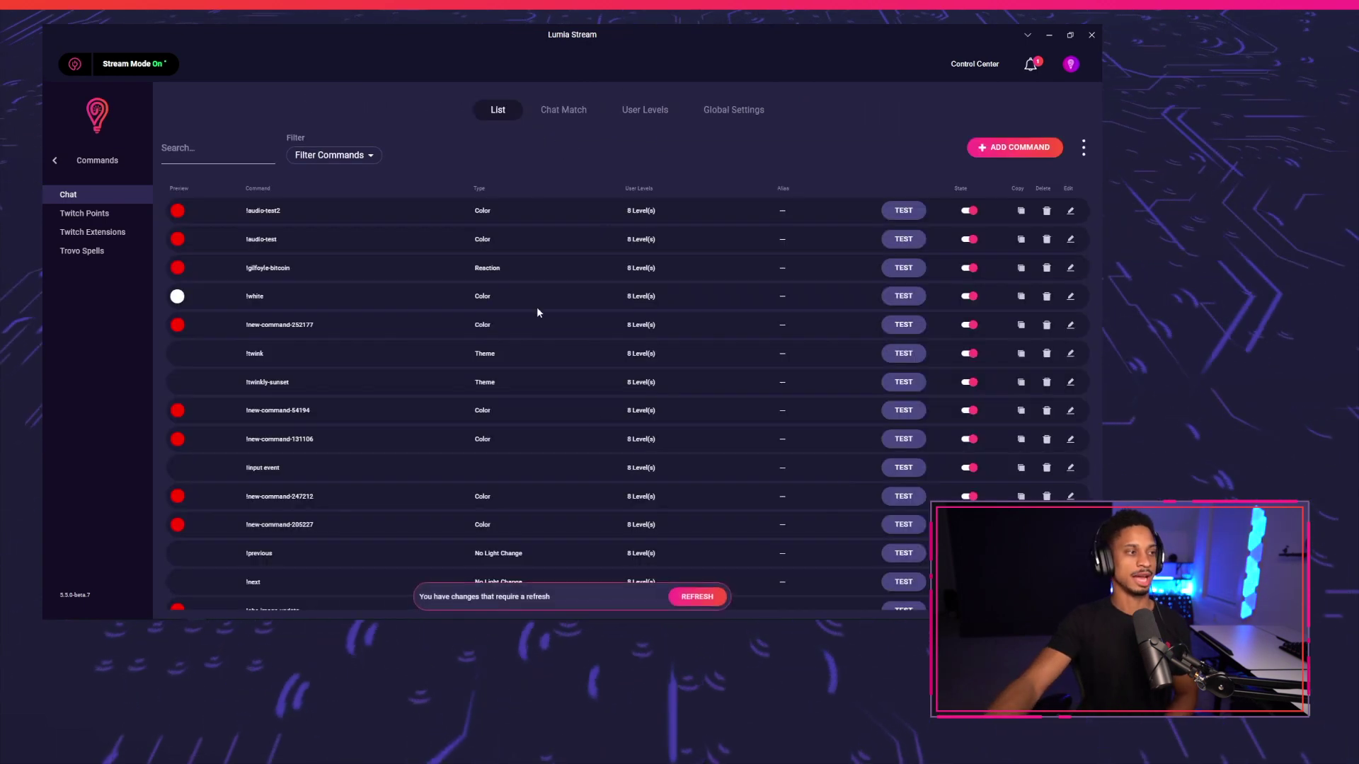
Resume Spotify playback, then send audio-test2 in the Twitch chat.
left_click(191, 610)
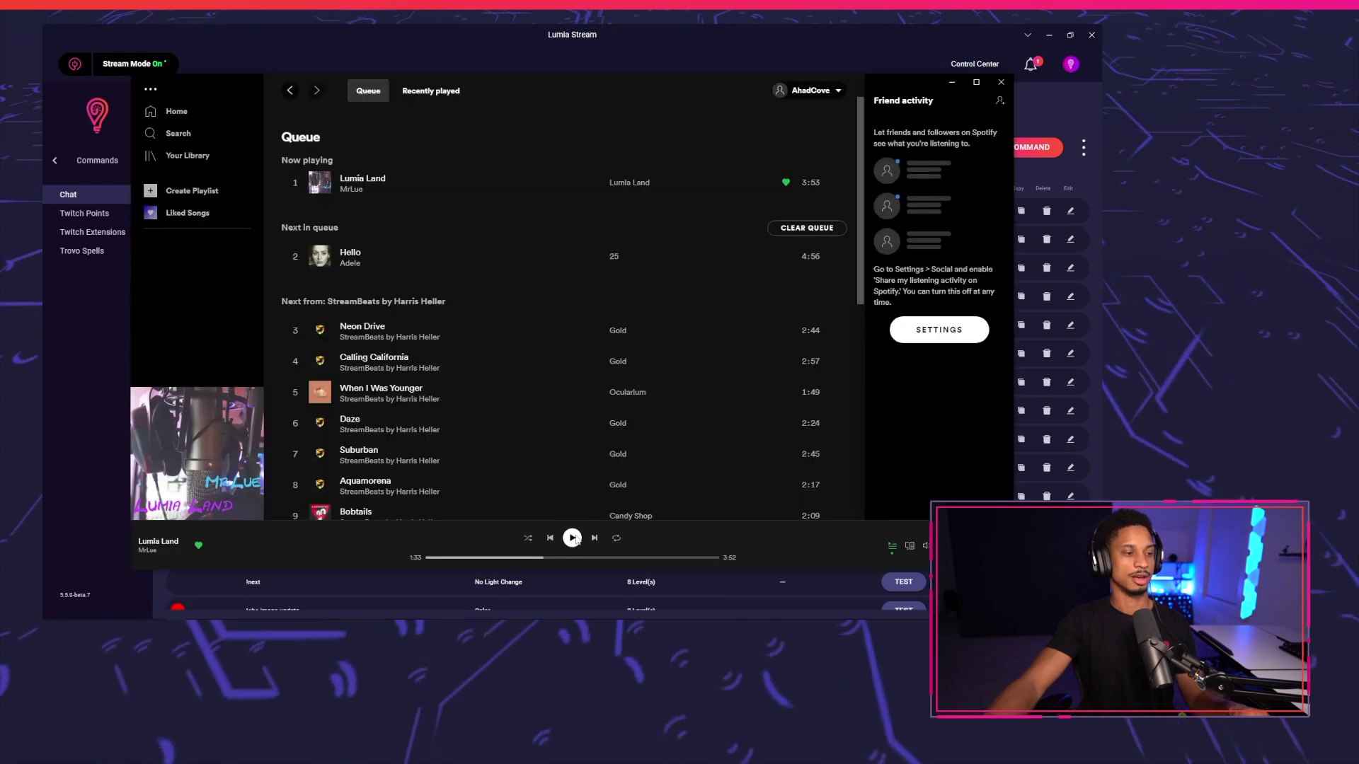
left_click(574, 539)
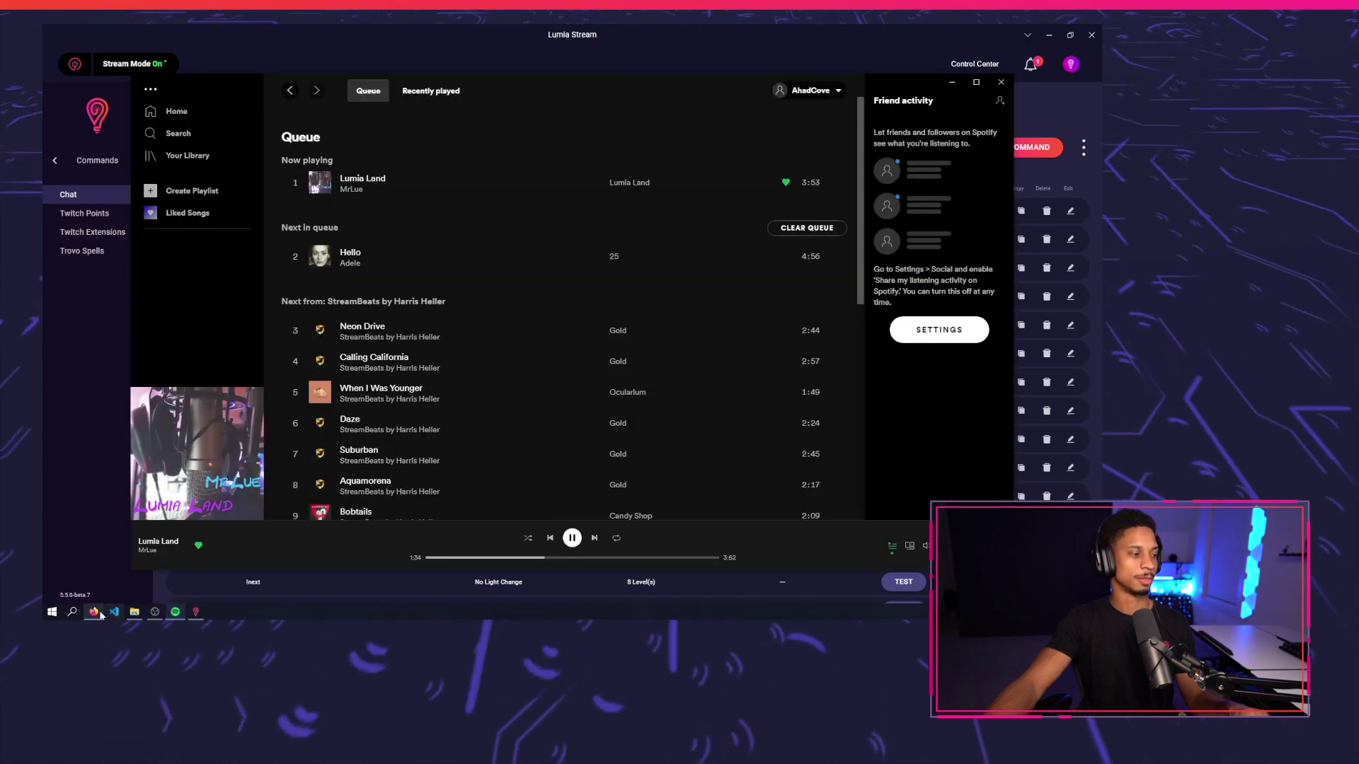
left_click(99, 613)
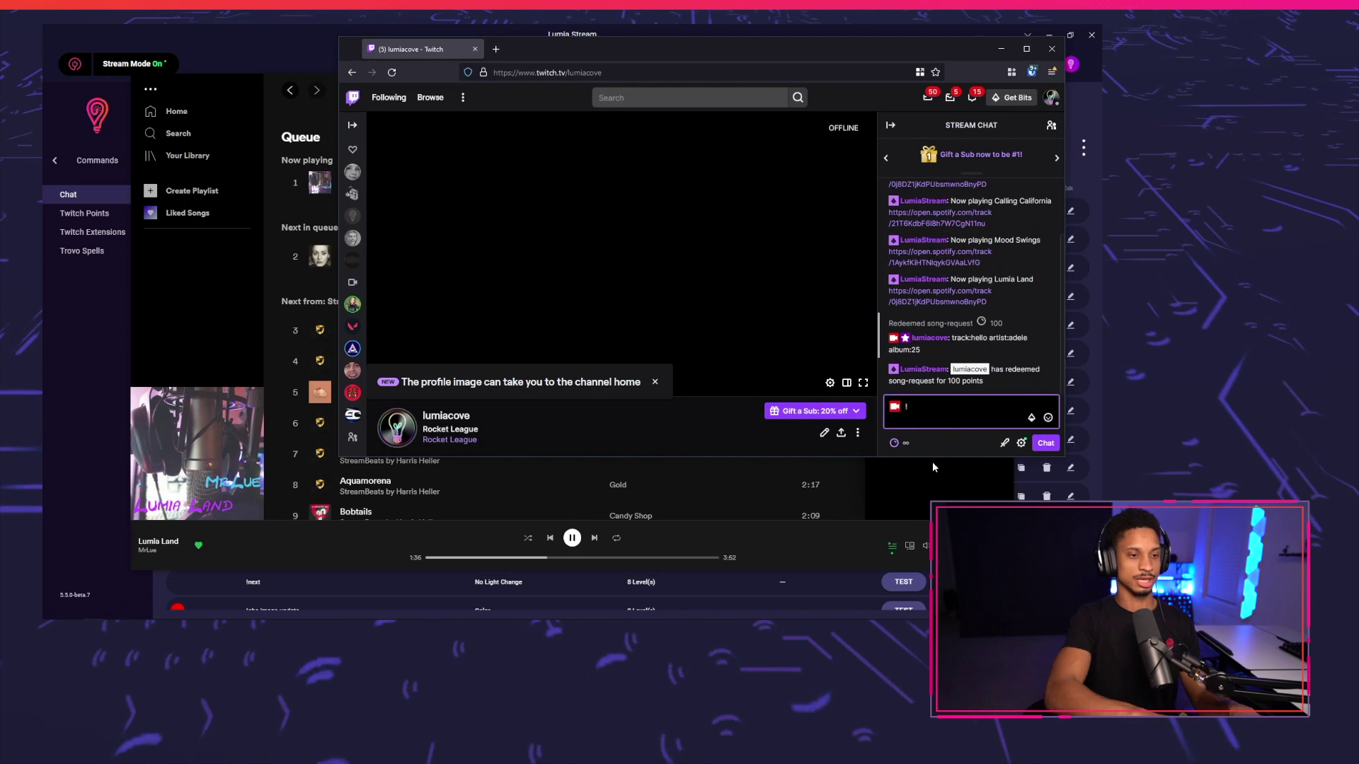
type("audio-")
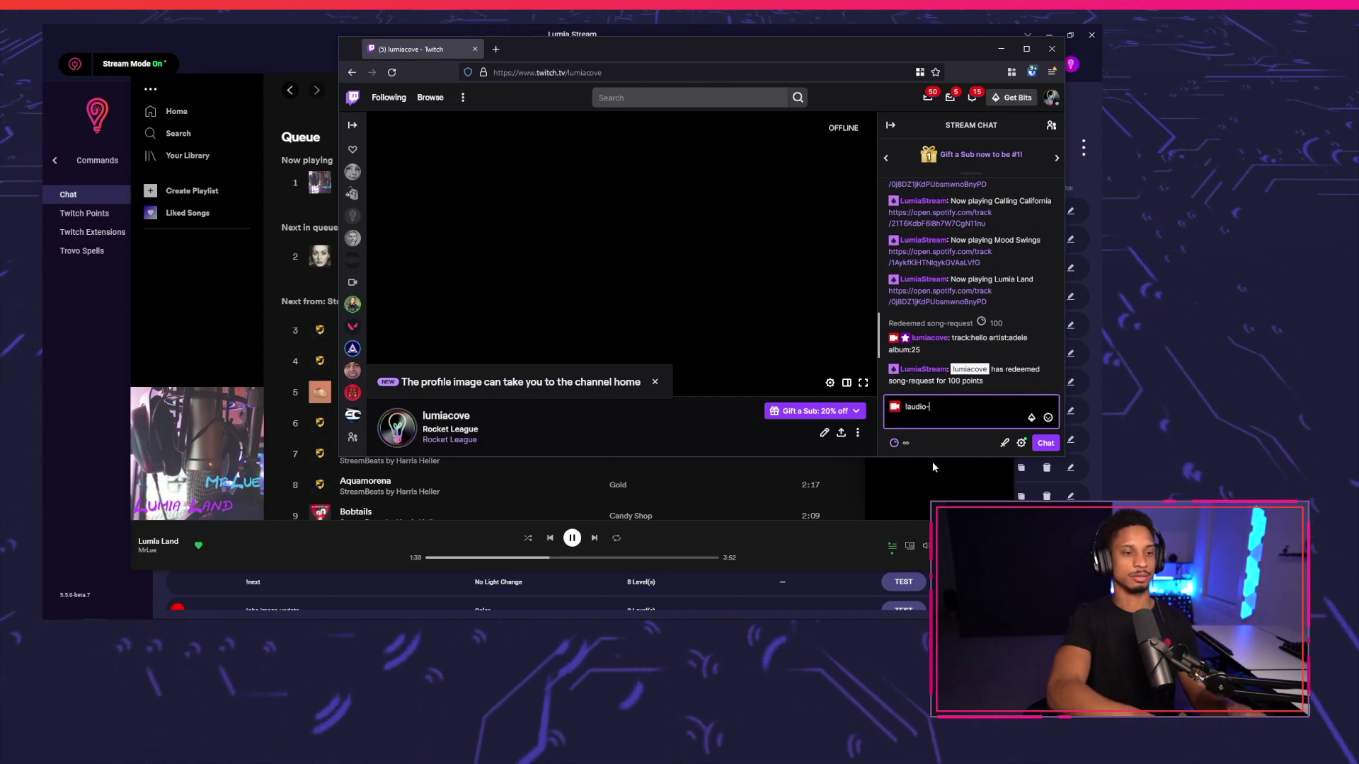
type("test2")
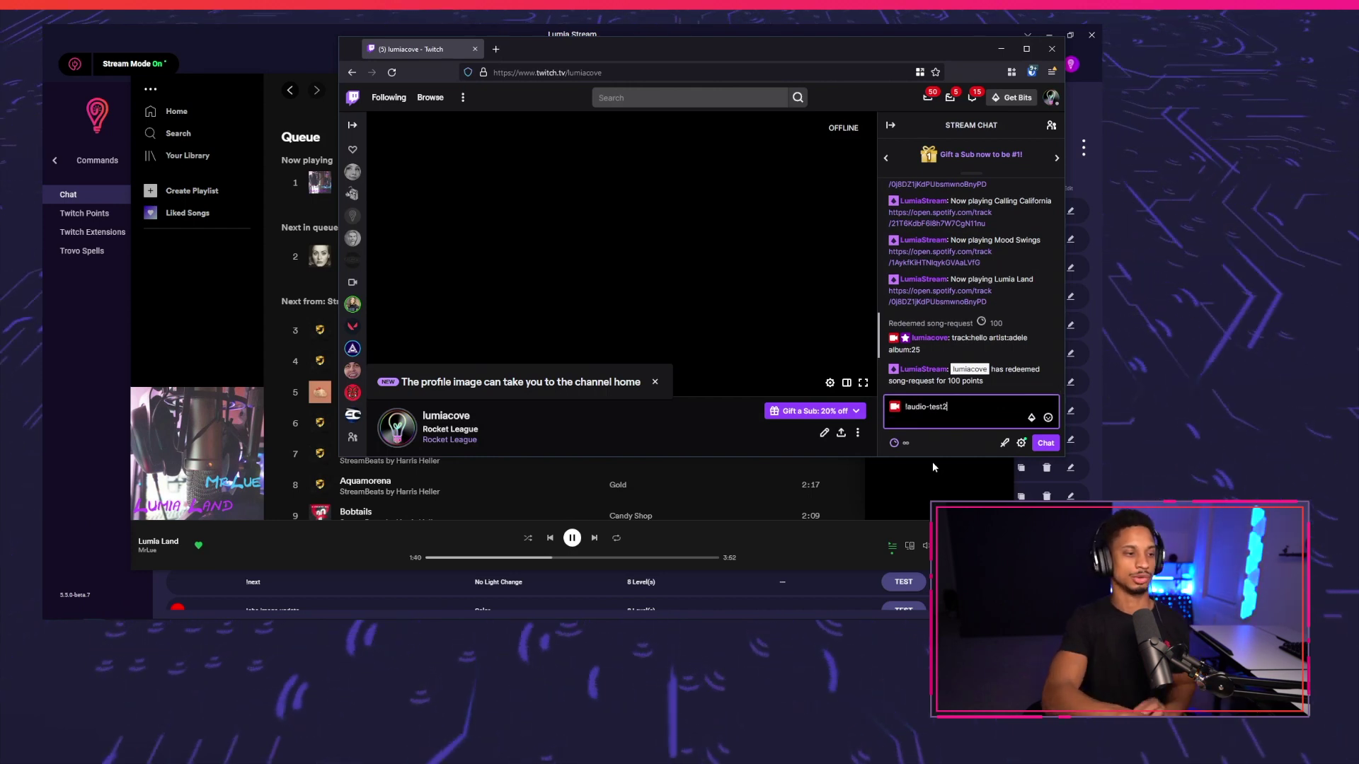
key("Return")
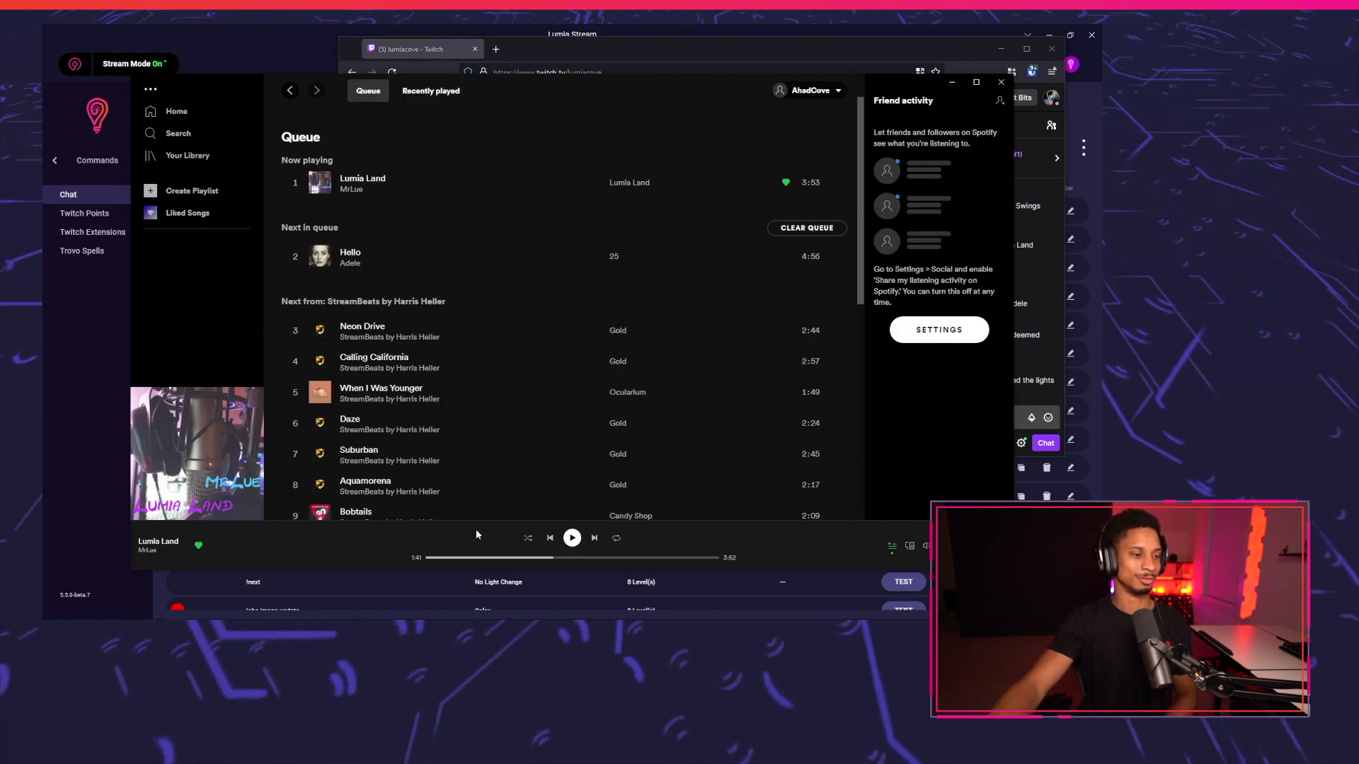
Press Play in Spotify's player bar to resume Lumia Land.
left_click(572, 538)
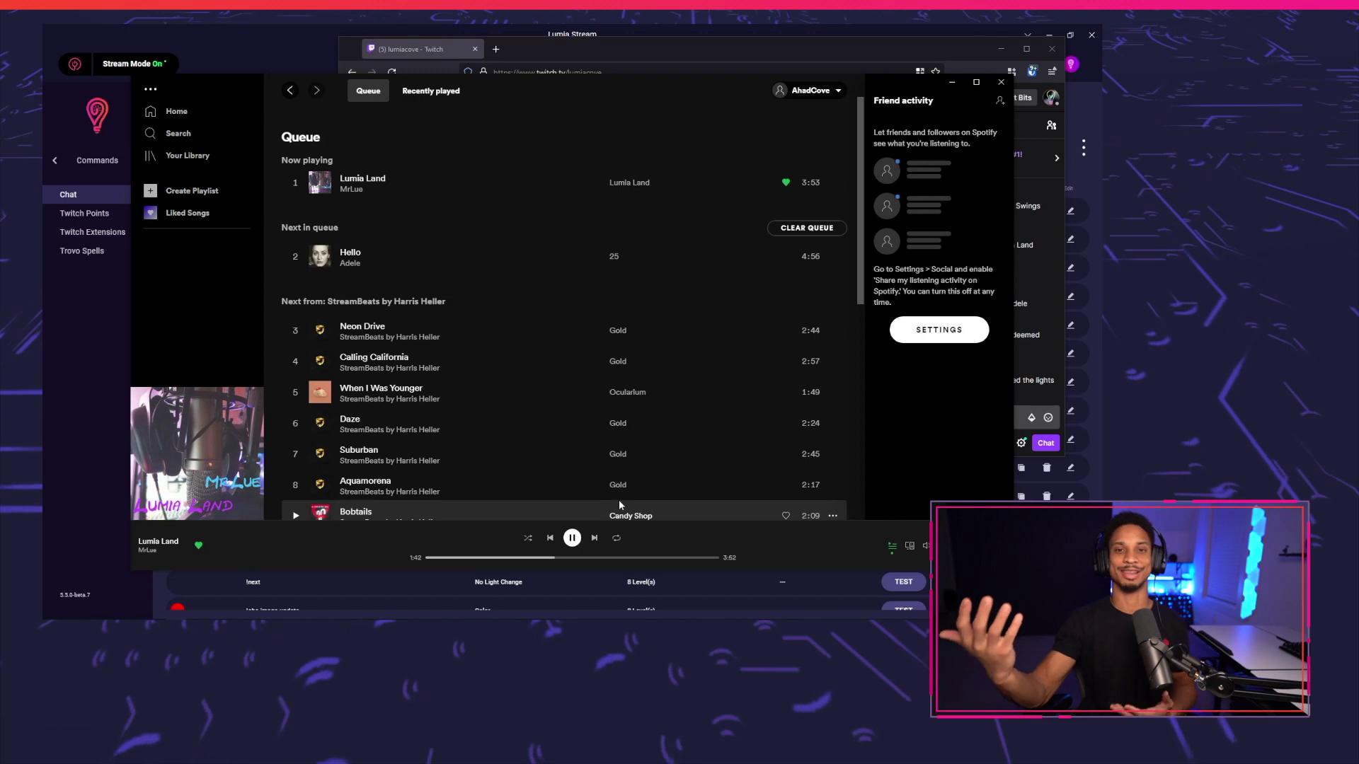